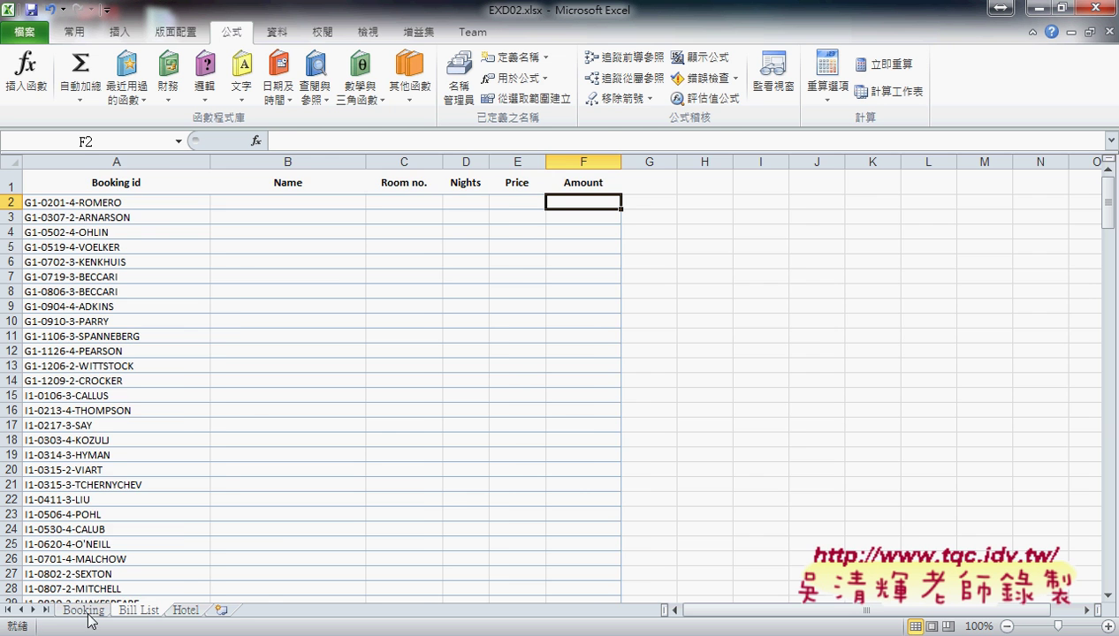
Explain the Booking id formula's parts and separators on the Booking sheet, then go to Bill List B2.
{"action": "left_click", "coordinate": [84, 611]}
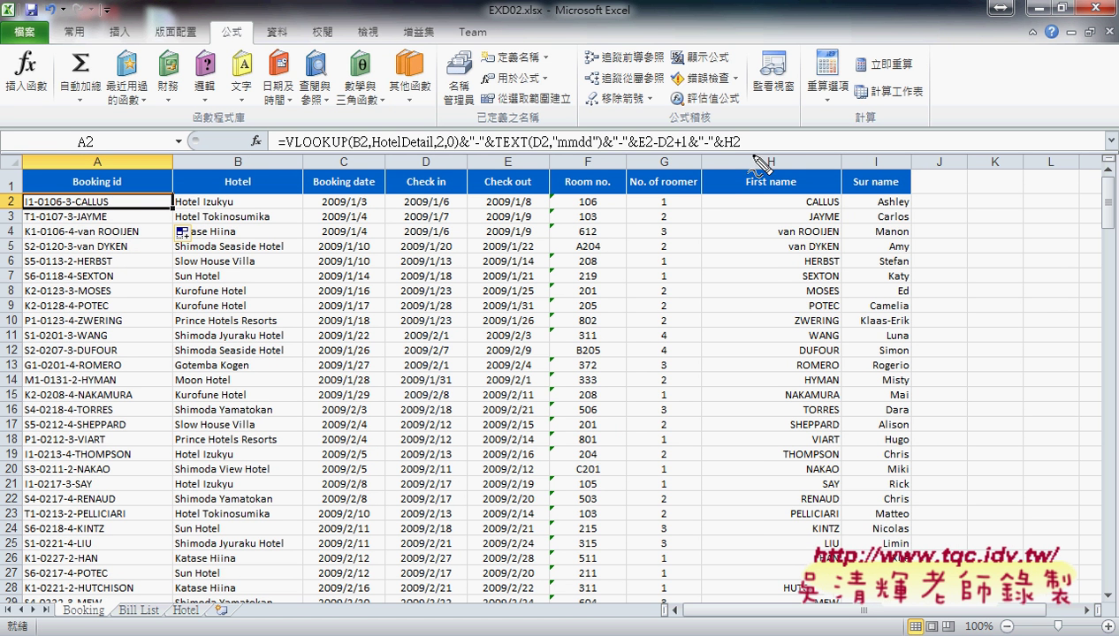
{"action": "mouse_move", "coordinate": [767, 155]}
{"action": "left_mouse_down"}
{"action": "mouse_move", "coordinate": [265, 154]}
{"action": "mouse_move", "coordinate": [625, 134]}
{"action": "mouse_move", "coordinate": [747, 142]}
{"action": "mouse_move", "coordinate": [762, 159]}
{"action": "left_mouse_up"}
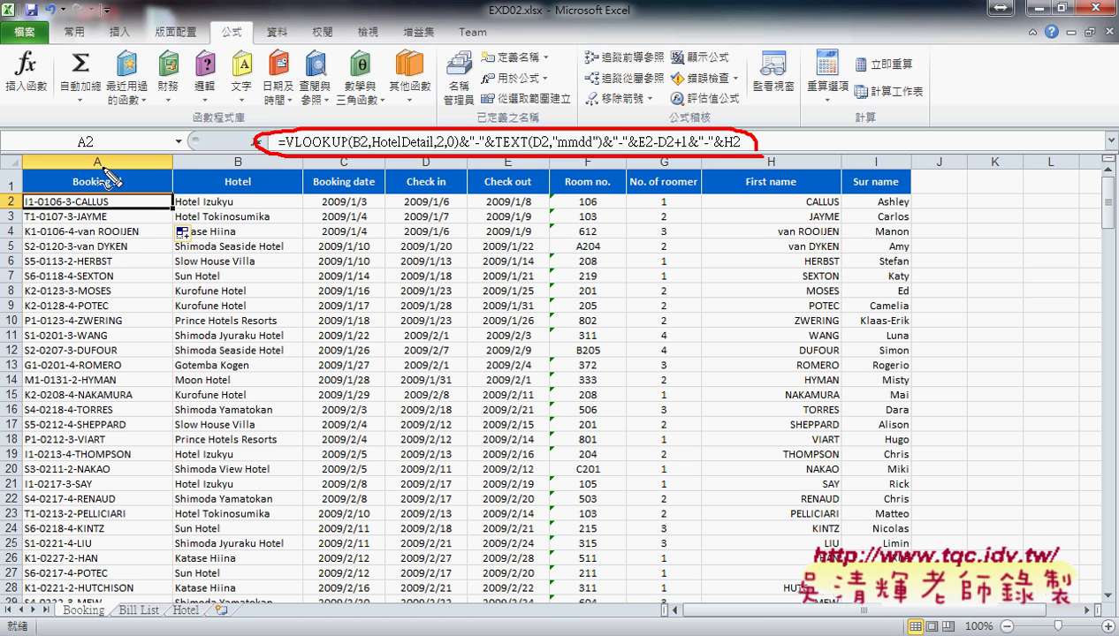
{"action": "mouse_move", "coordinate": [32, 188]}
{"action": "left_mouse_down"}
{"action": "mouse_move", "coordinate": [31, 214]}
{"action": "mouse_move", "coordinate": [74, 217]}
{"action": "left_mouse_up"}
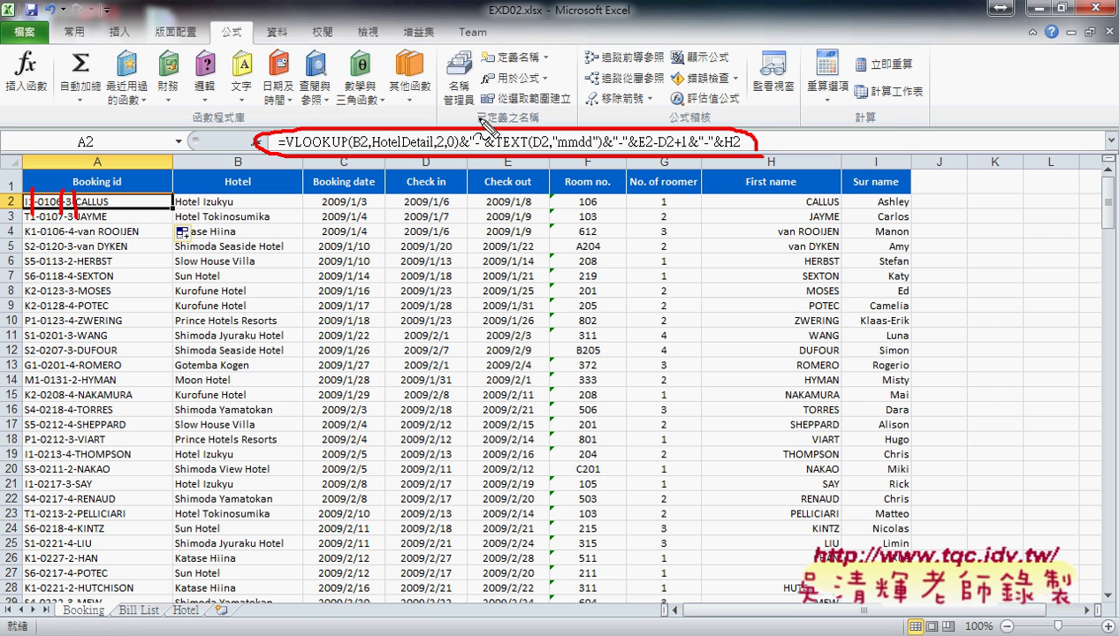
{"action": "left_click_drag", "start_coordinate": [477, 120], "coordinate": [478, 168]}
{"action": "left_click_drag", "start_coordinate": [622, 120], "coordinate": [626, 175]}
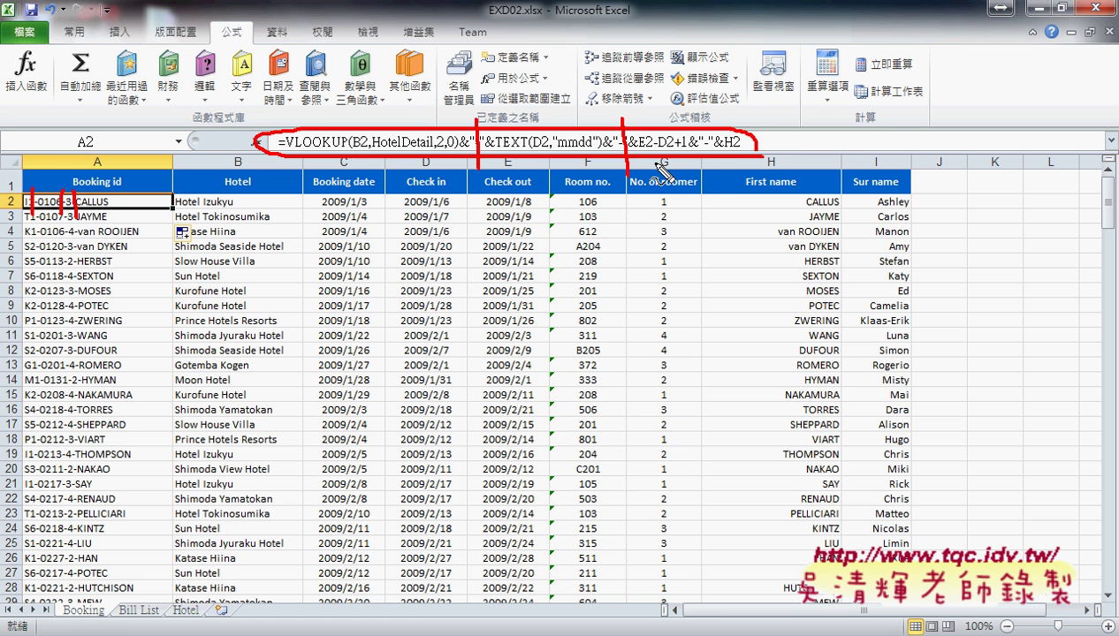
{"action": "left_click_drag", "start_coordinate": [706, 120], "coordinate": [705, 177]}
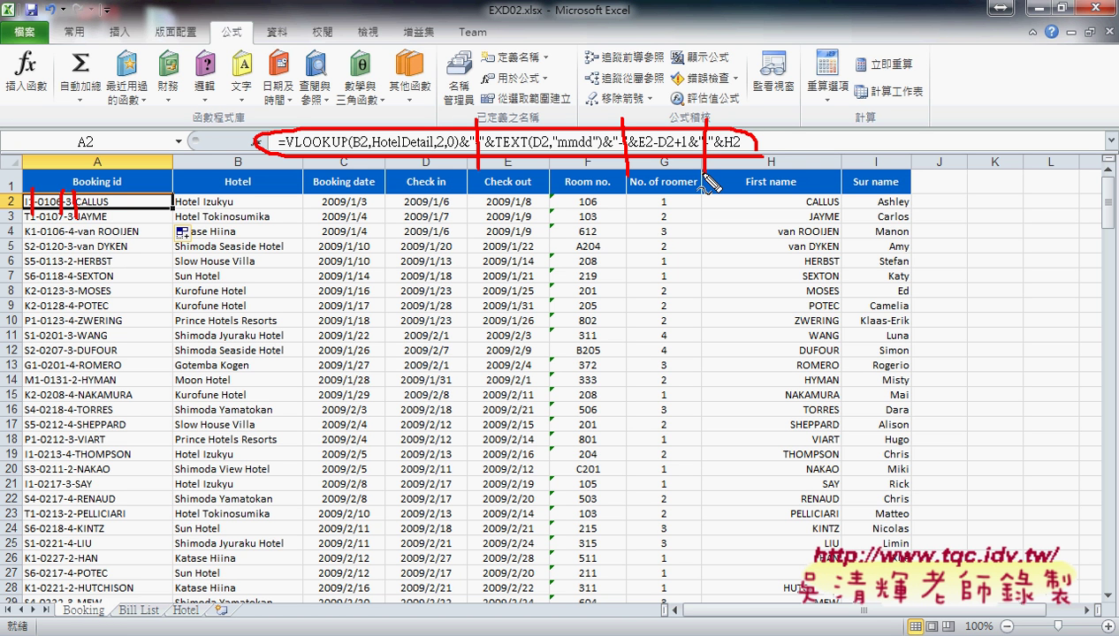
{"action": "key", "text": "Escape"}
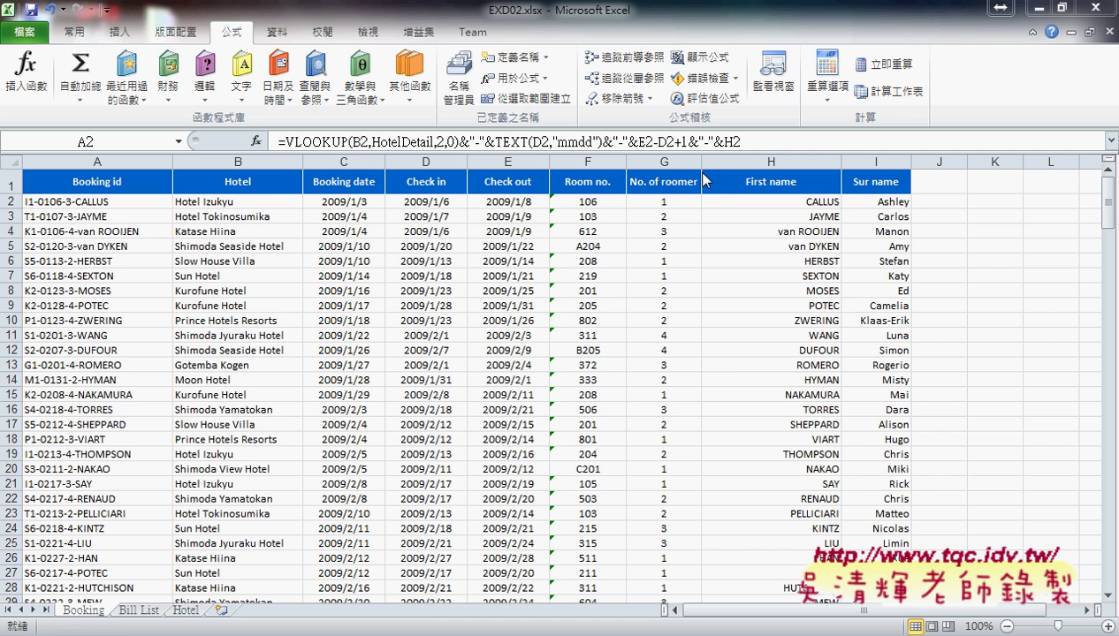
{"action": "left_click", "coordinate": [139, 610]}
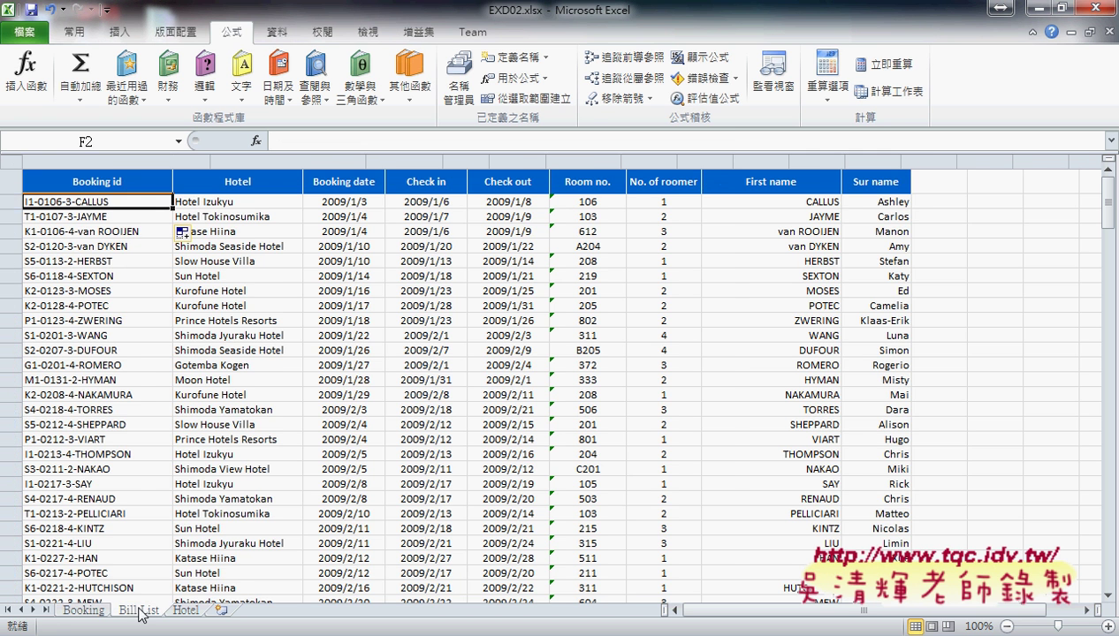
{"action": "left_click", "coordinate": [287, 202]}
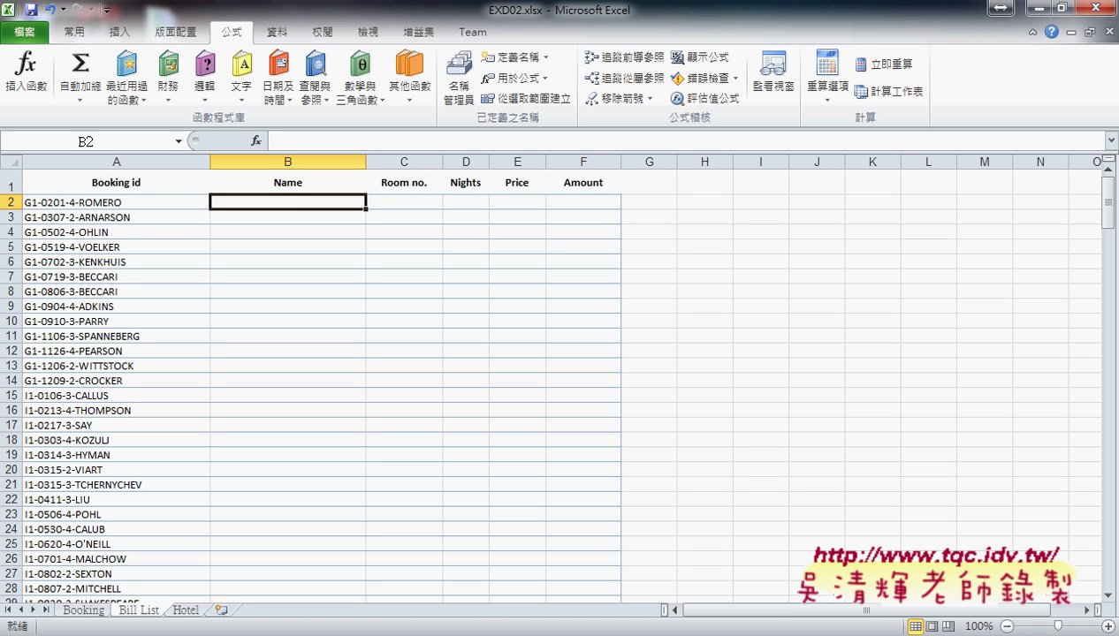
Read the Bill List section of the TQC_EXCEL2010 PDF, then return to Excel cell A2.
{"action": "left_click", "coordinate": [307, 553]}
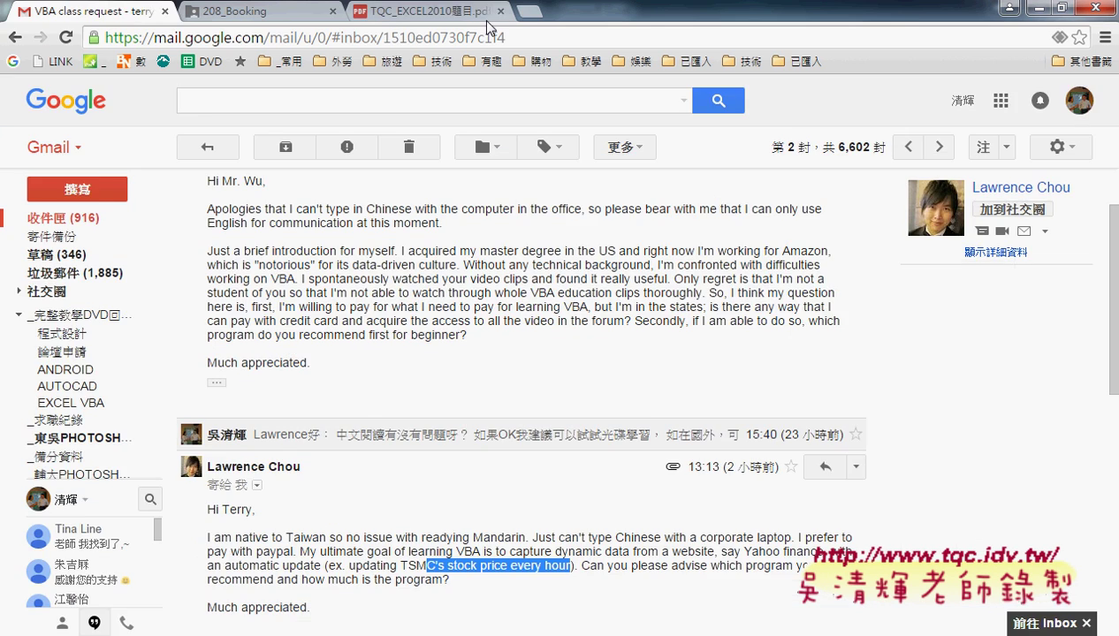
{"action": "left_click", "coordinate": [424, 11]}
{"action": "scroll", "coordinate": [439, 254], "scroll_direction": "down", "scroll_amount": 1}
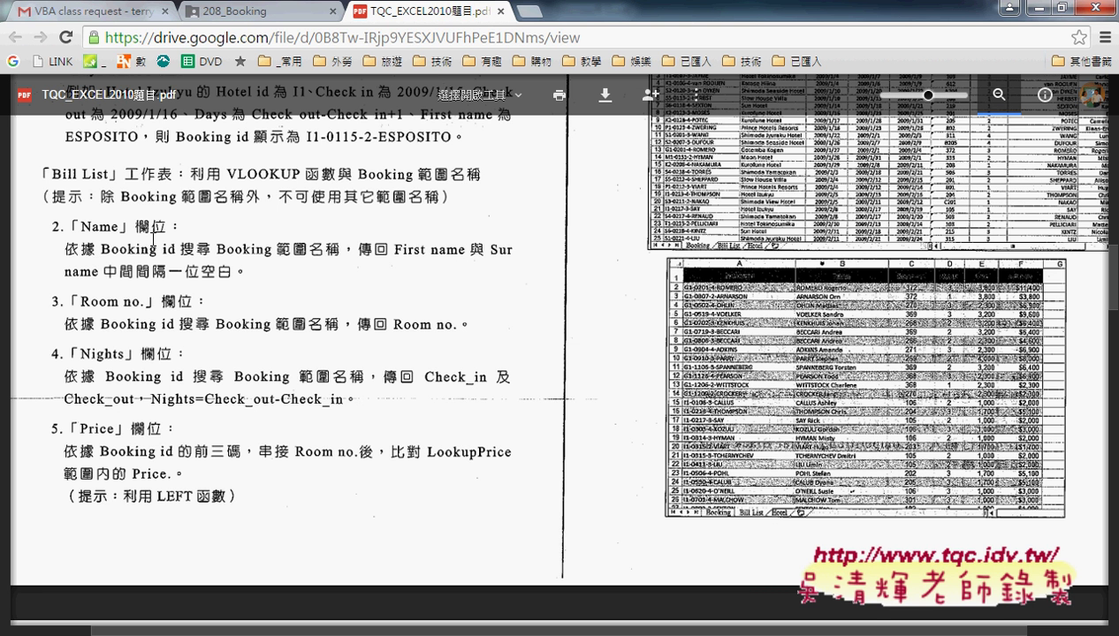
{"action": "left_click", "coordinate": [1037, 7]}
{"action": "left_click", "coordinate": [161, 201]}
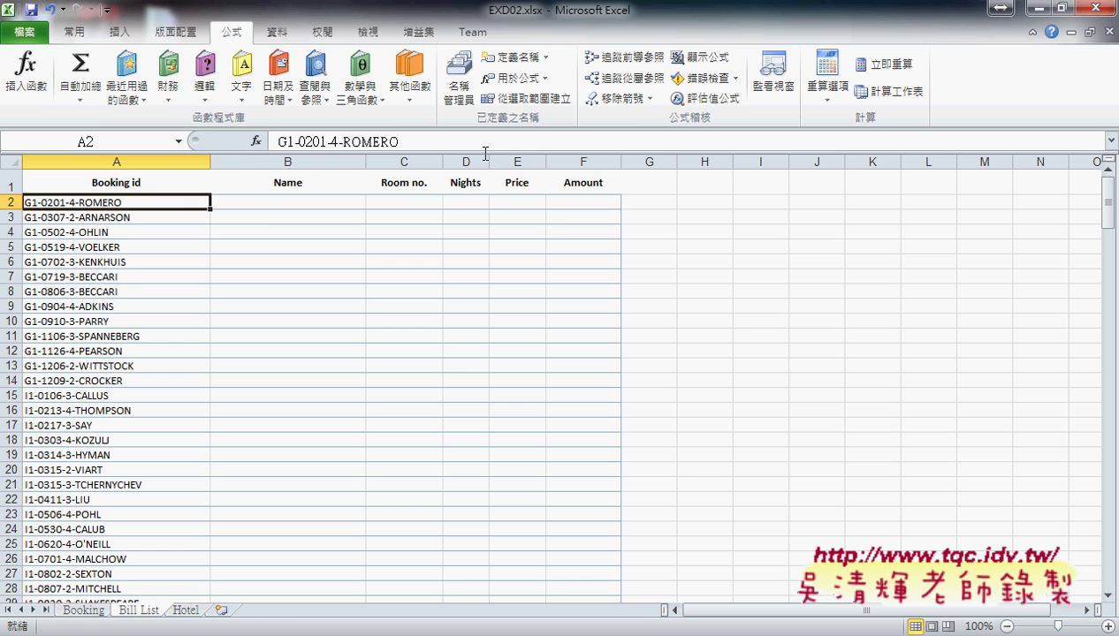
{"action": "left_click_drag", "start_coordinate": [398, 141], "coordinate": [244, 144]}
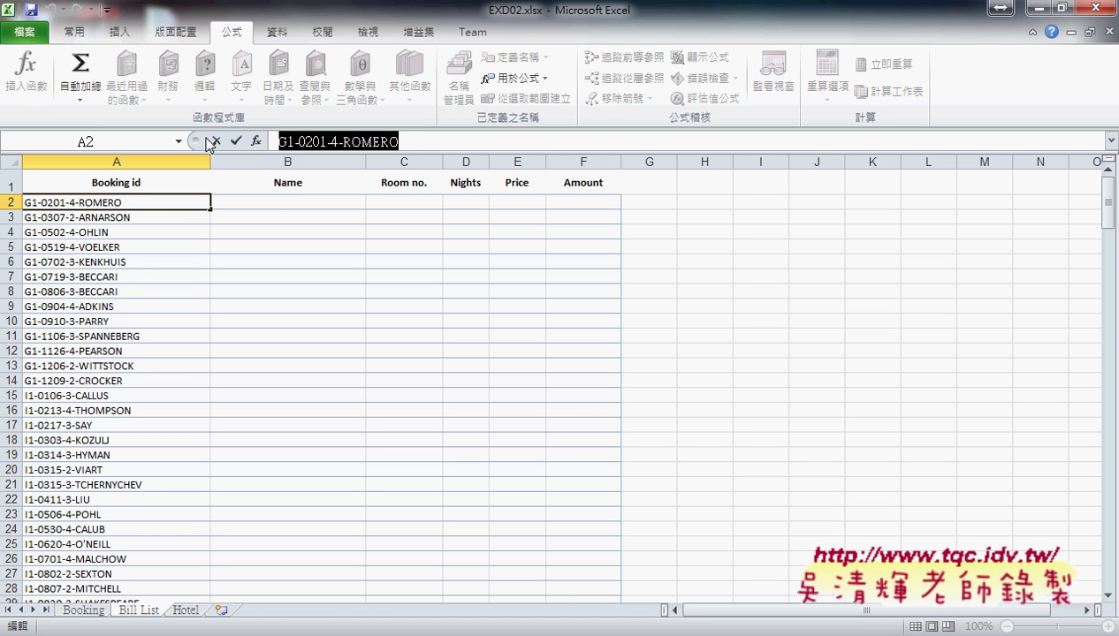
{"action": "left_click", "coordinate": [216, 141]}
{"action": "left_click", "coordinate": [84, 609]}
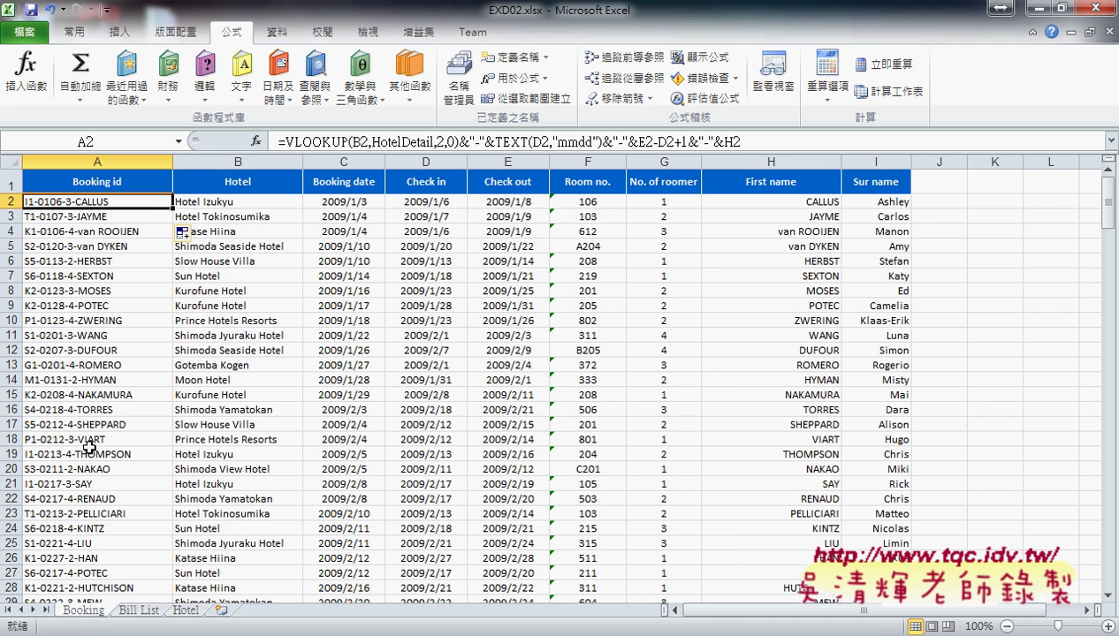
{"action": "left_click", "coordinate": [80, 336]}
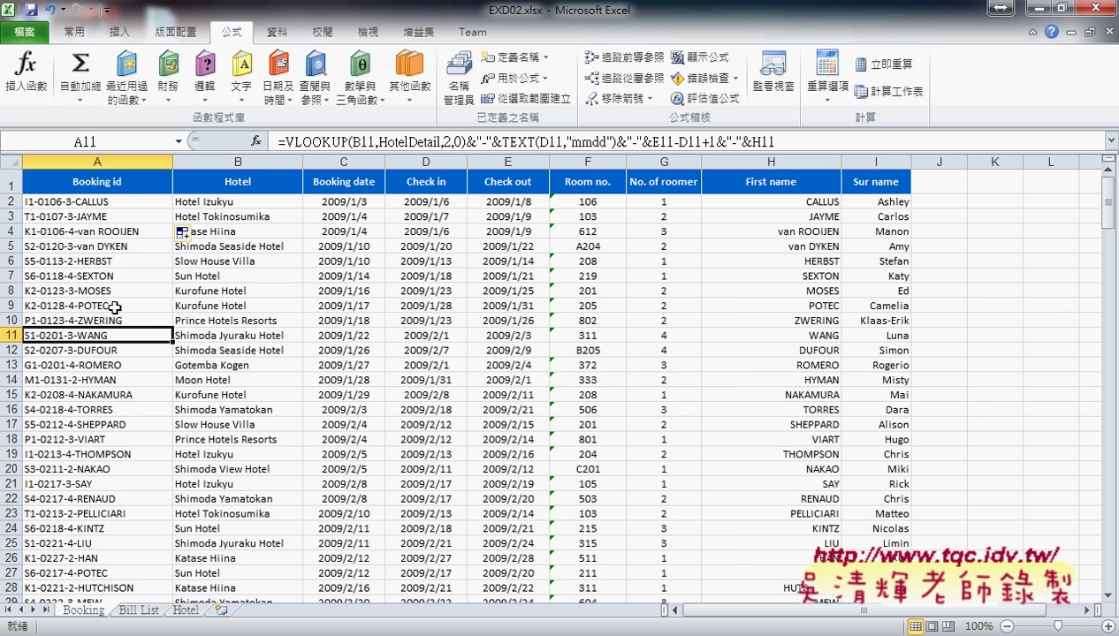
{"action": "key", "text": "ctrl+f"}
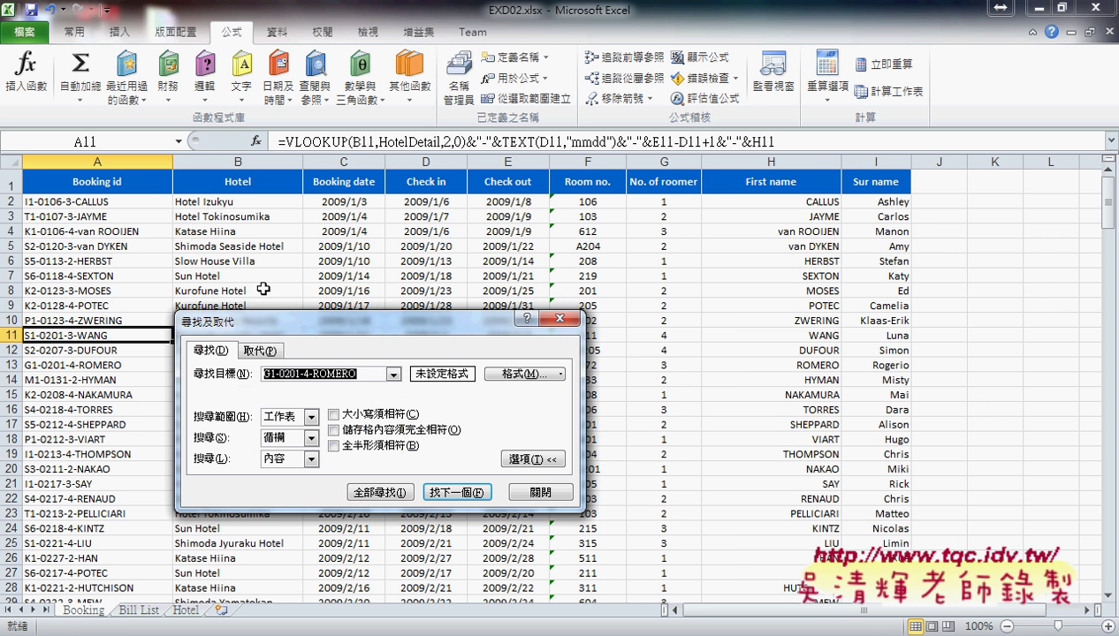
{"action": "left_click", "coordinate": [565, 322]}
{"action": "left_click", "coordinate": [77, 32]}
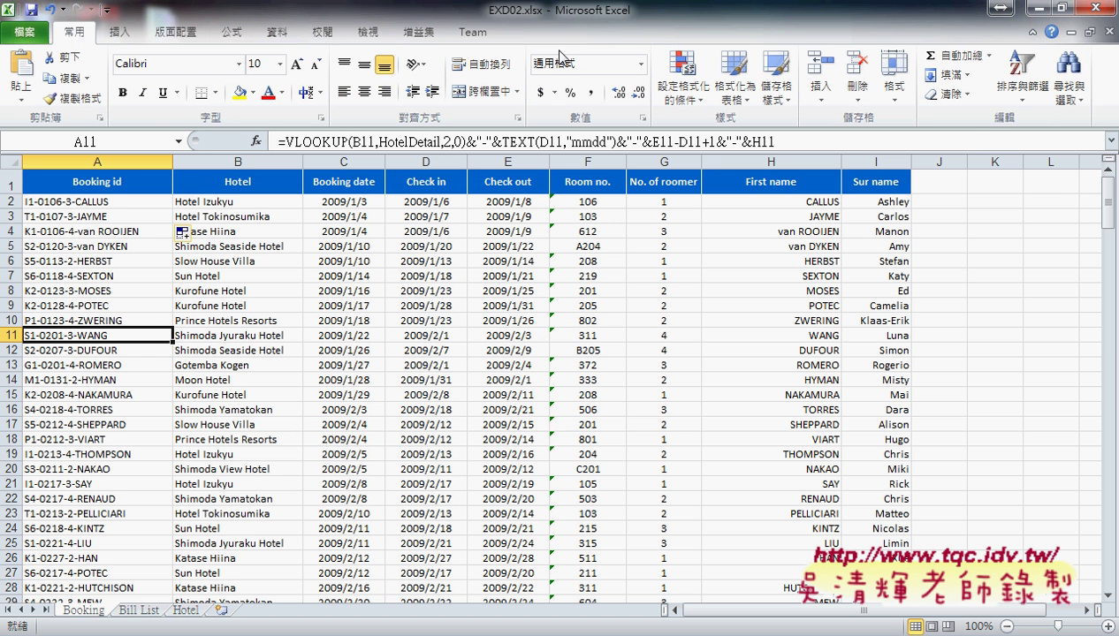
{"action": "left_click", "coordinate": [1067, 81]}
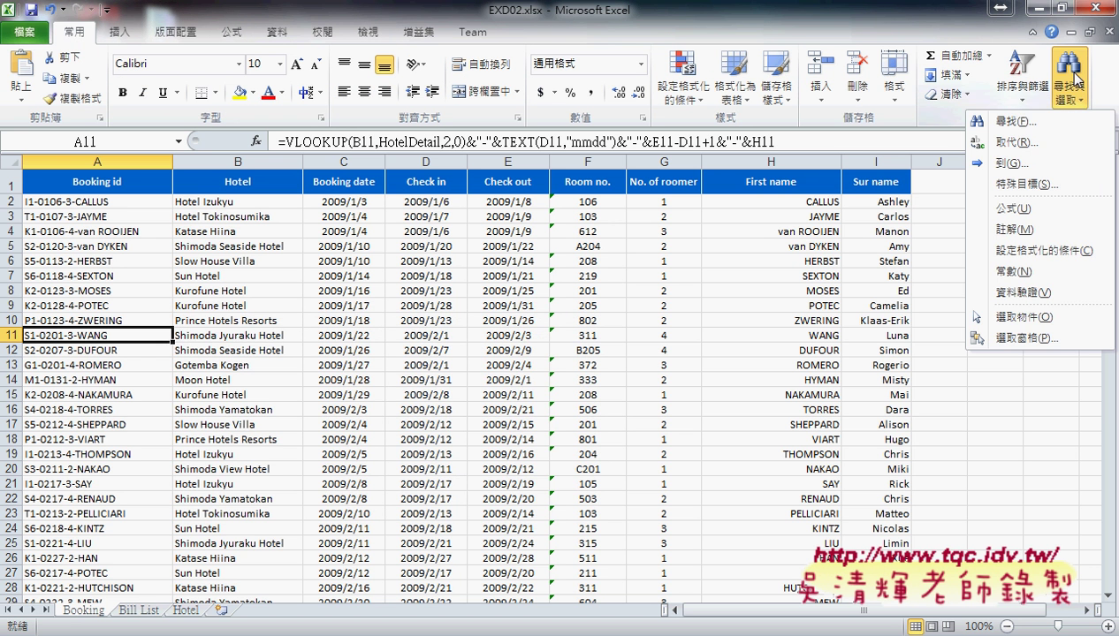
{"action": "left_click", "coordinate": [1046, 130]}
{"action": "left_click_drag", "start_coordinate": [338, 333], "coordinate": [381, 156]}
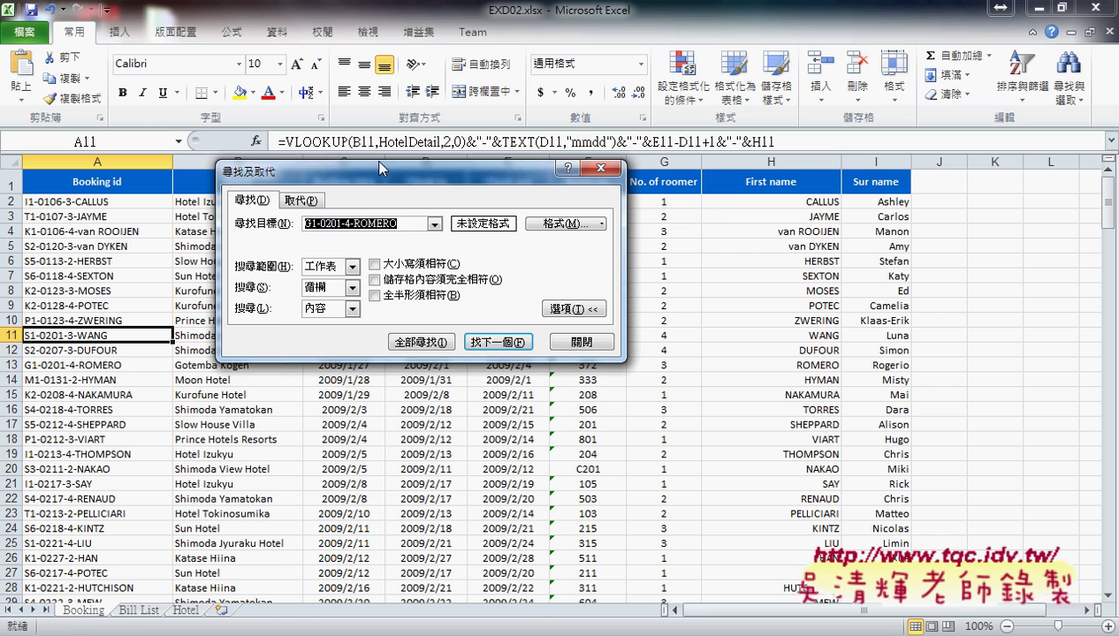
{"action": "left_click", "coordinate": [353, 287]}
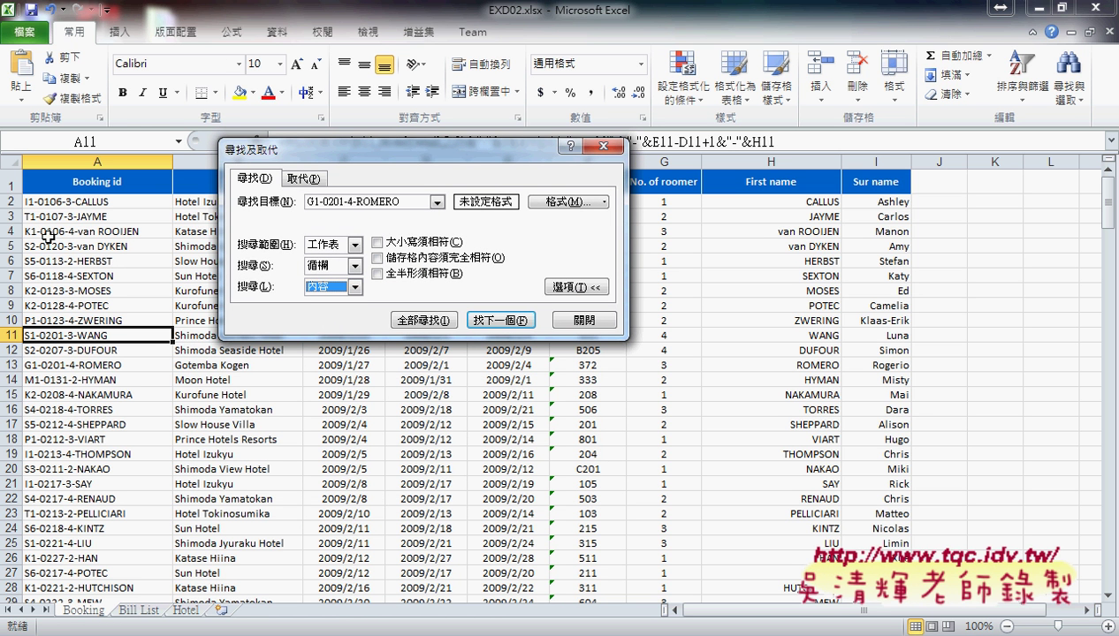
{"action": "left_click", "coordinate": [521, 322]}
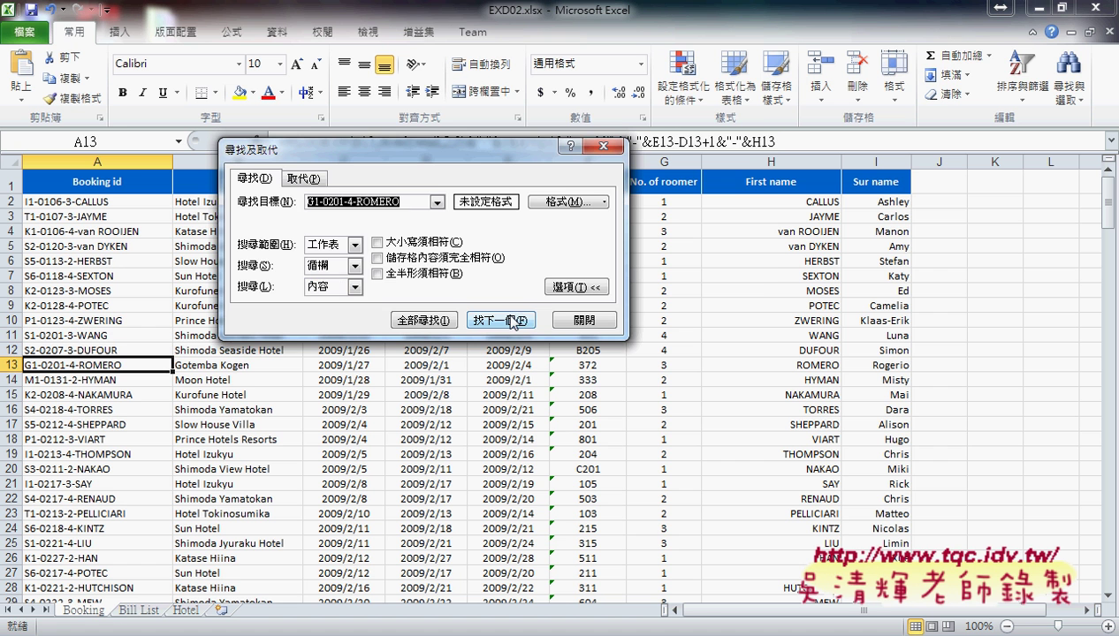
{"action": "left_click_drag", "start_coordinate": [495, 146], "coordinate": [634, 86]}
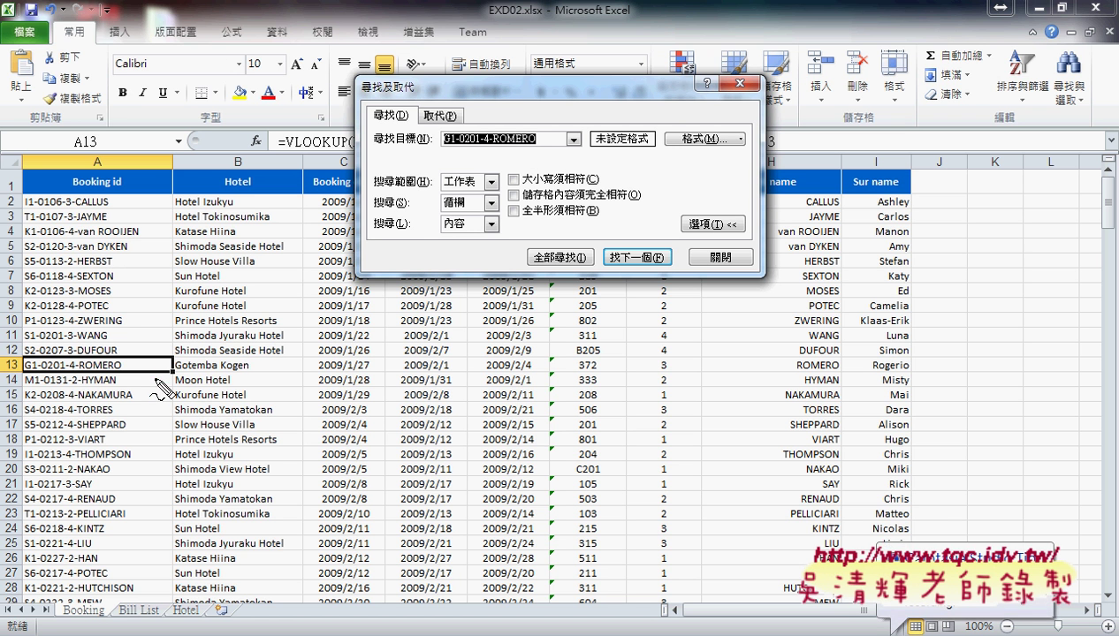
Point out the row 13 match and its First name and Sur name columns, then close Find.
{"action": "mouse_move", "coordinate": [157, 378]}
{"action": "left_mouse_down"}
{"action": "mouse_move", "coordinate": [26, 378]}
{"action": "mouse_move", "coordinate": [150, 371]}
{"action": "left_mouse_up"}
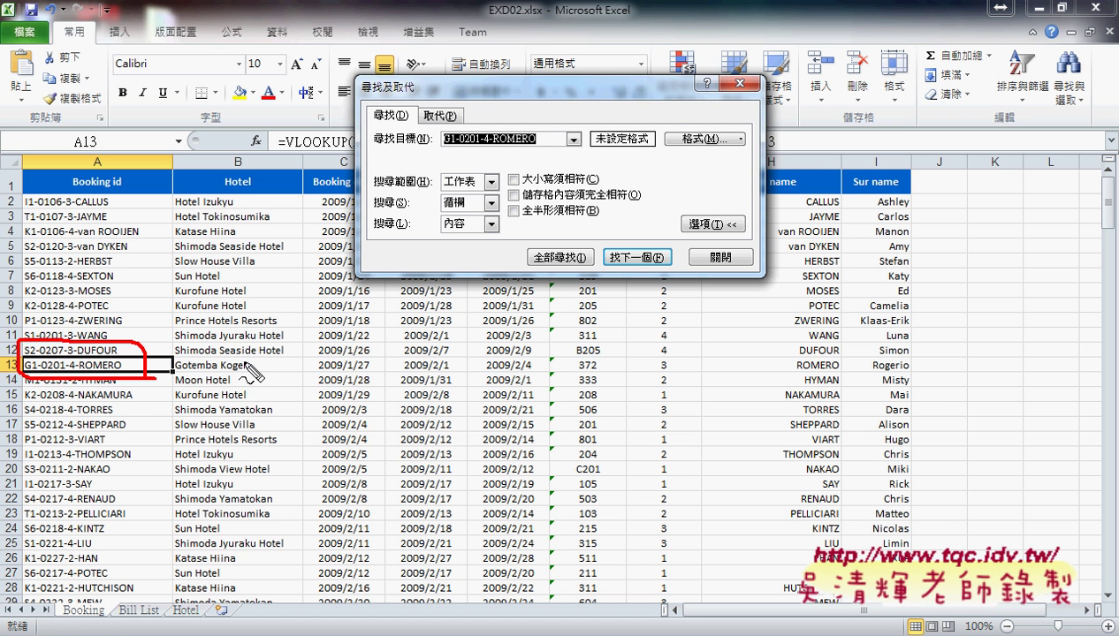
{"action": "mouse_move", "coordinate": [928, 380]}
{"action": "left_mouse_down"}
{"action": "mouse_move", "coordinate": [761, 380]}
{"action": "mouse_move", "coordinate": [840, 347]}
{"action": "mouse_move", "coordinate": [923, 379]}
{"action": "left_mouse_up"}
{"action": "left_click_drag", "start_coordinate": [812, 168], "coordinate": [765, 192]}
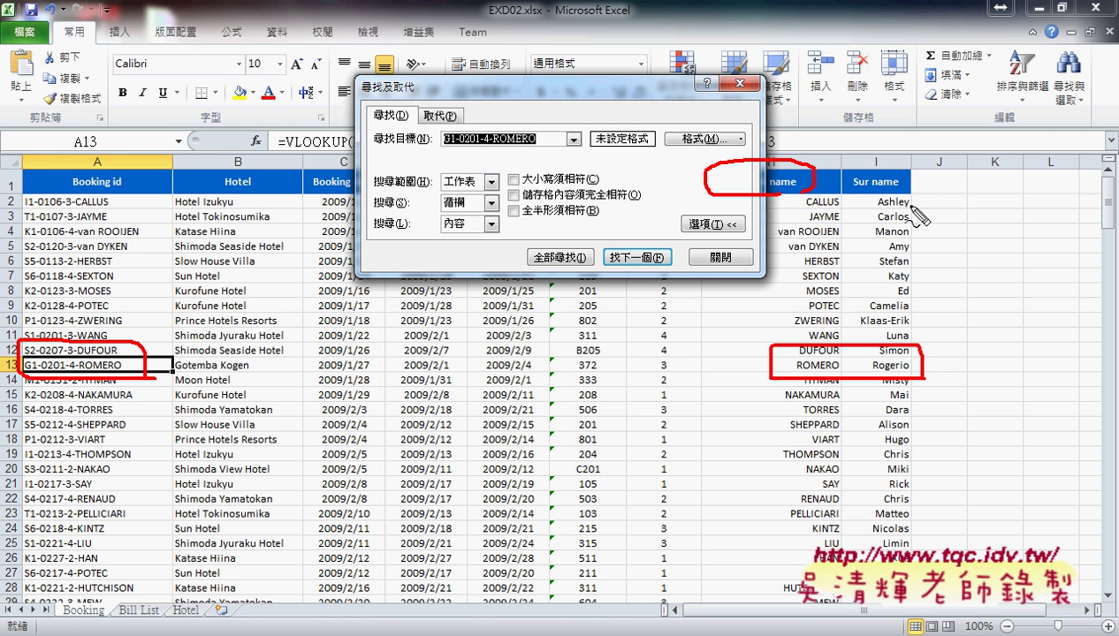
{"action": "left_click_drag", "start_coordinate": [910, 198], "coordinate": [928, 187]}
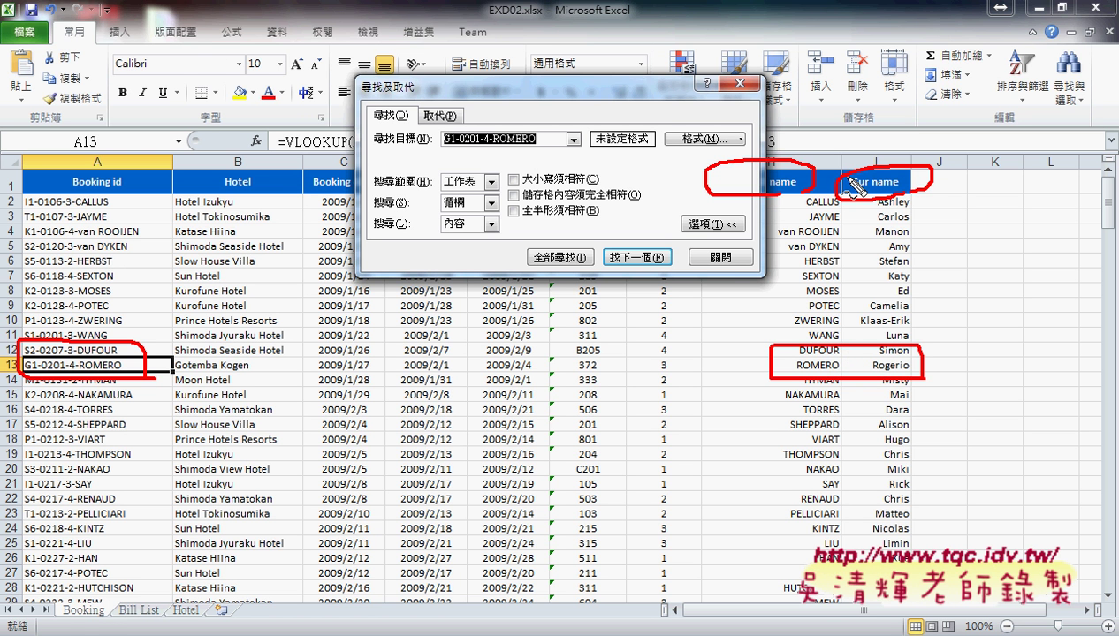
{"action": "key", "text": "Escape"}
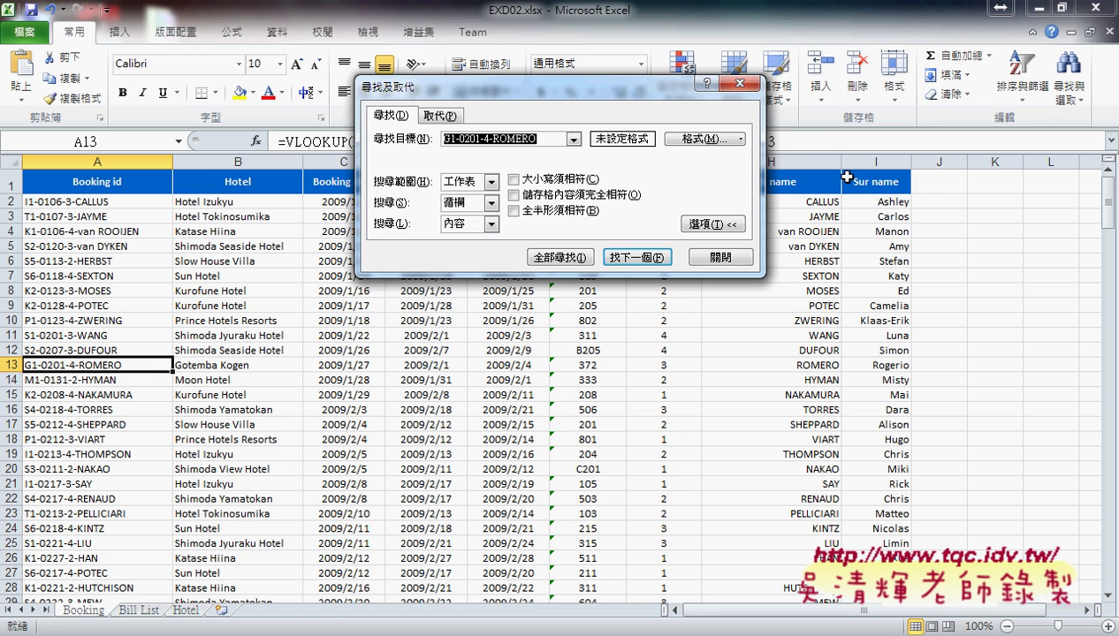
{"action": "left_click", "coordinate": [738, 84]}
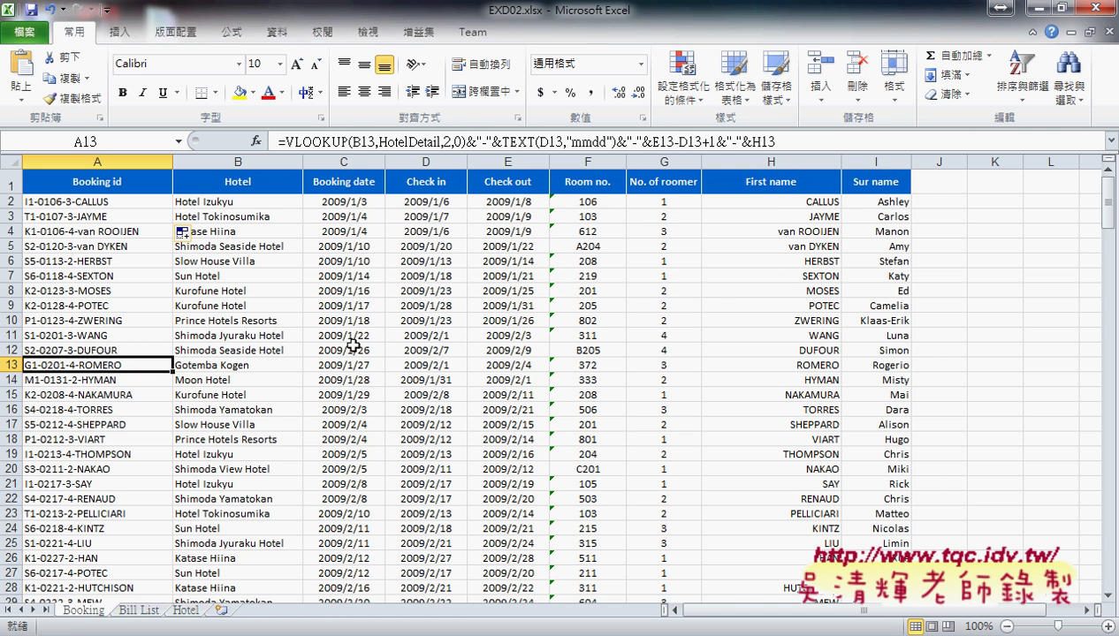
Inspect row 13's hotel, first name (H13) and surname (I13), then bring up the Formulas tab.
{"action": "left_click", "coordinate": [264, 364]}
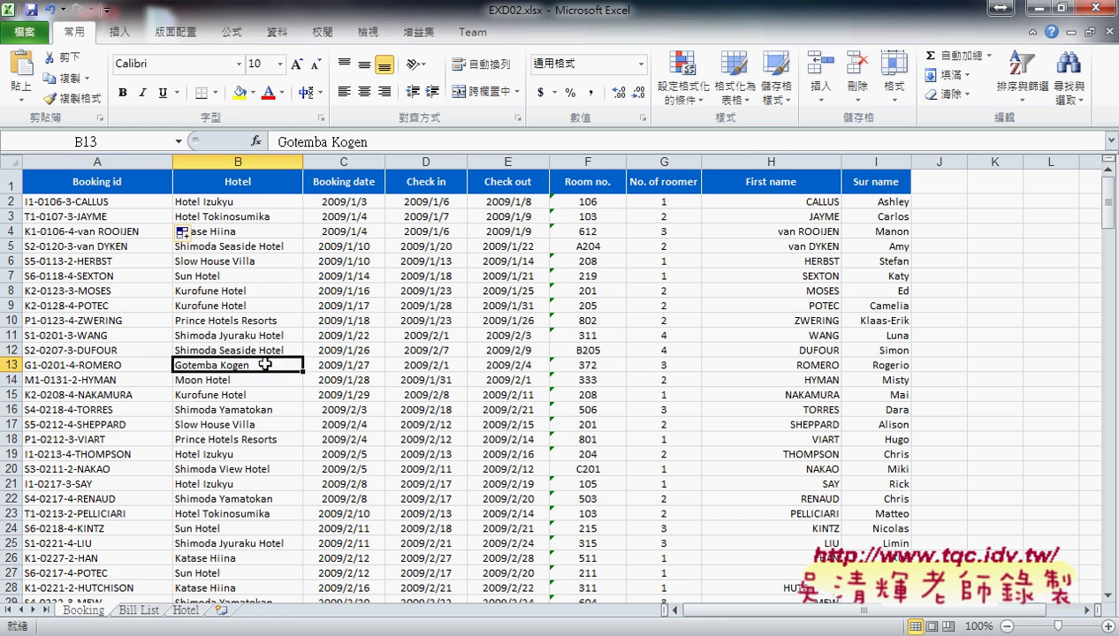
{"action": "left_click_drag", "start_coordinate": [265, 364], "coordinate": [831, 364]}
{"action": "left_click", "coordinate": [830, 364]}
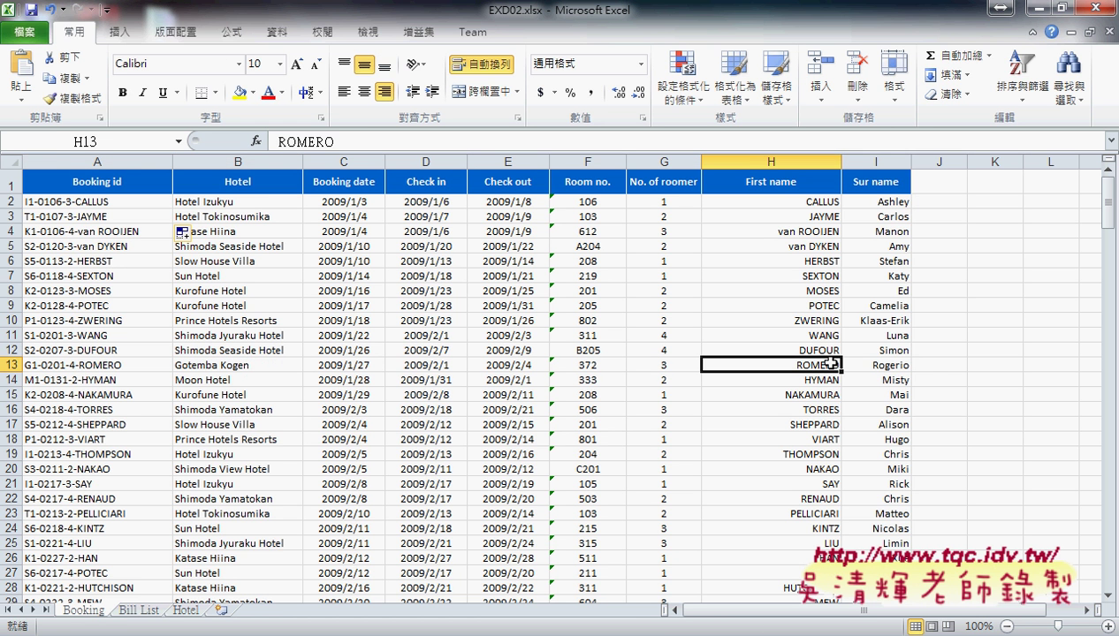
{"action": "left_click", "coordinate": [892, 365]}
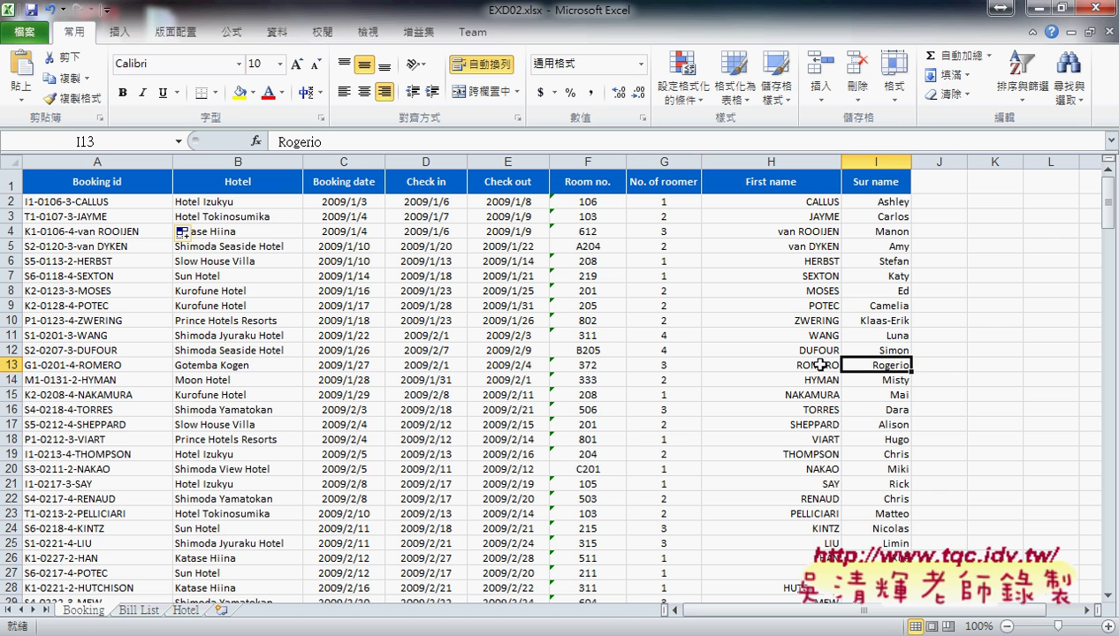
{"action": "left_click", "coordinate": [809, 360]}
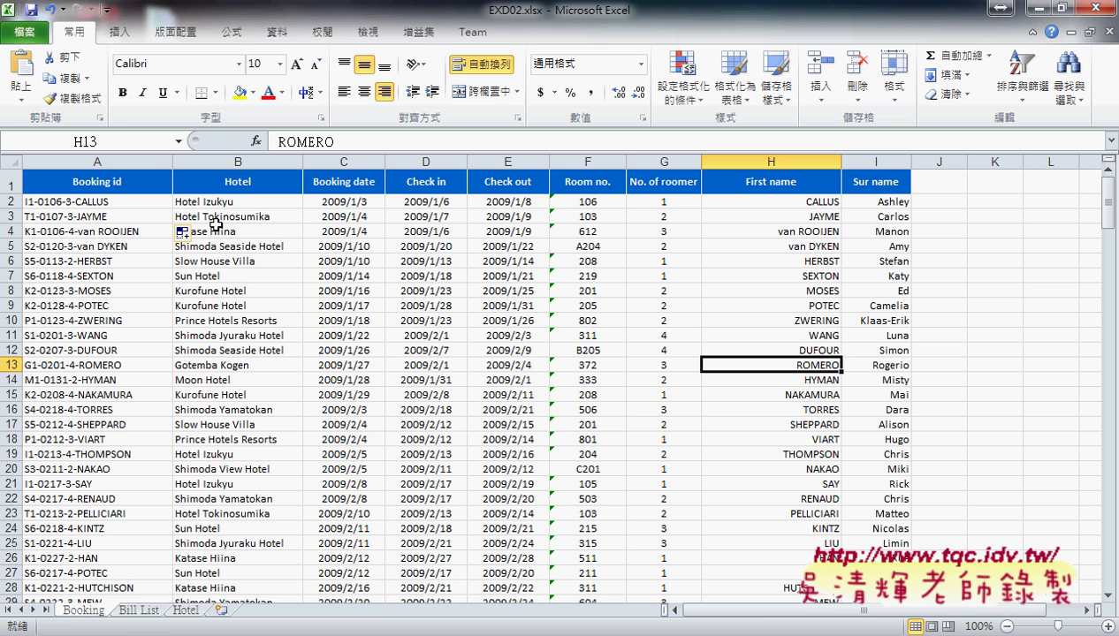
{"action": "left_click", "coordinate": [283, 33]}
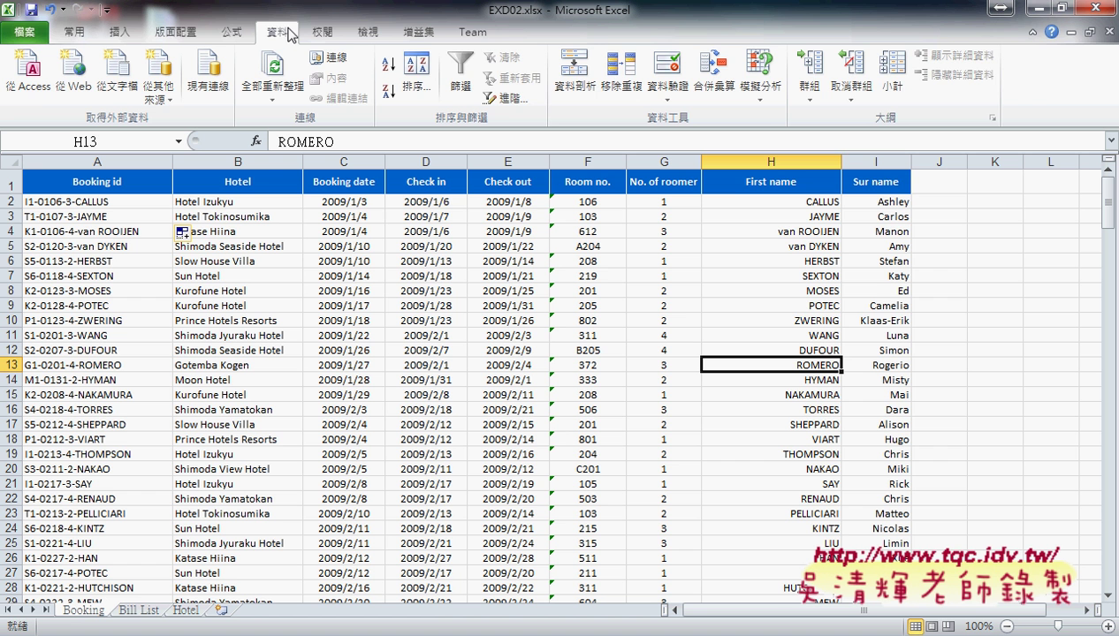
{"action": "left_click", "coordinate": [227, 35]}
{"action": "left_click", "coordinate": [468, 88]}
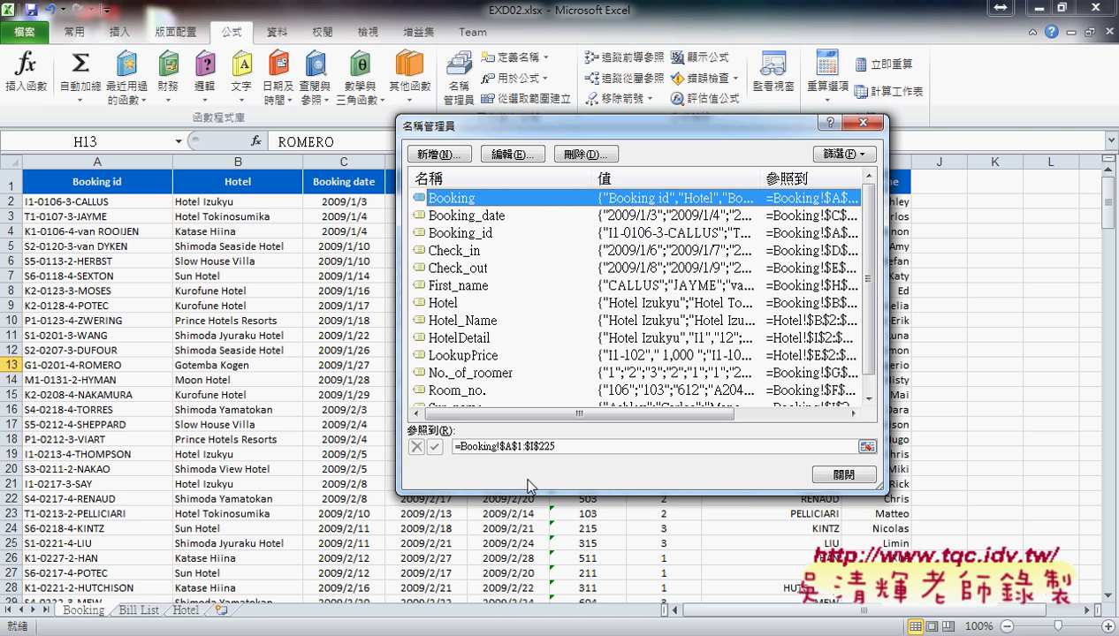
{"action": "left_click", "coordinate": [572, 446]}
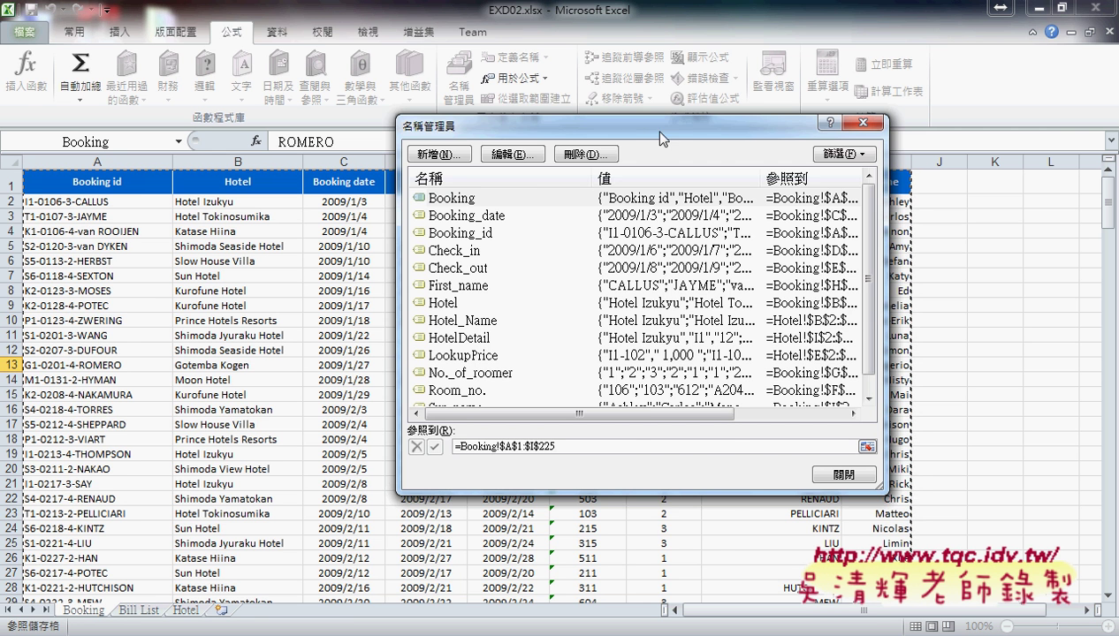
{"action": "left_click_drag", "start_coordinate": [660, 132], "coordinate": [642, 271]}
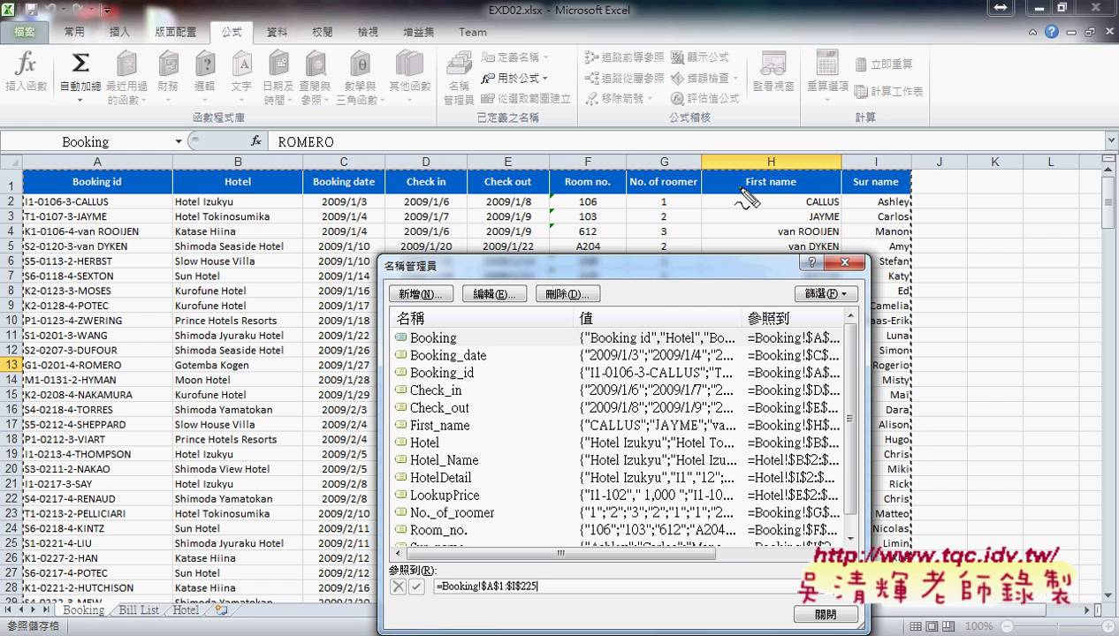
{"action": "left_click_drag", "start_coordinate": [738, 189], "coordinate": [795, 185]}
{"action": "left_click_drag", "start_coordinate": [778, 99], "coordinate": [811, 139]}
{"action": "left_click_drag", "start_coordinate": [850, 86], "coordinate": [846, 154]}
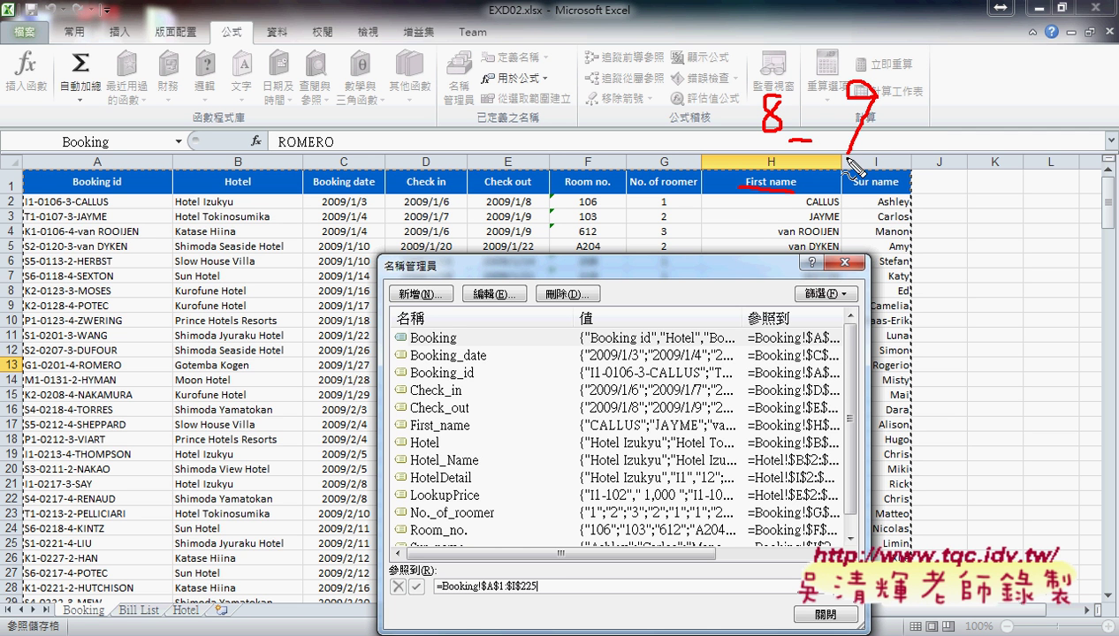
{"action": "key", "text": "Escape"}
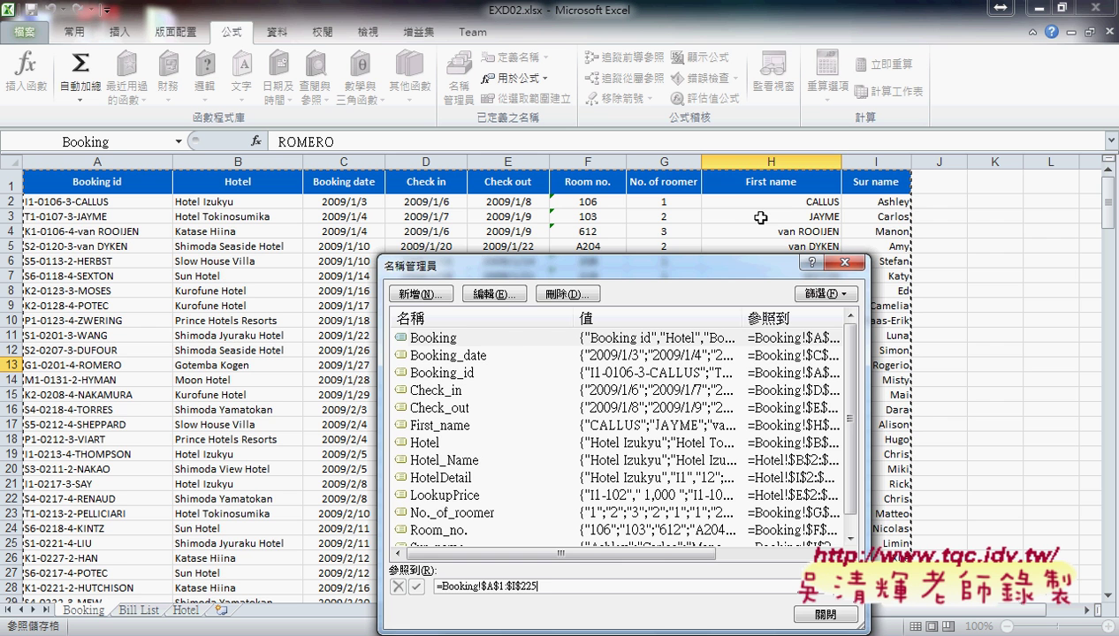
{"action": "left_click", "coordinate": [824, 614]}
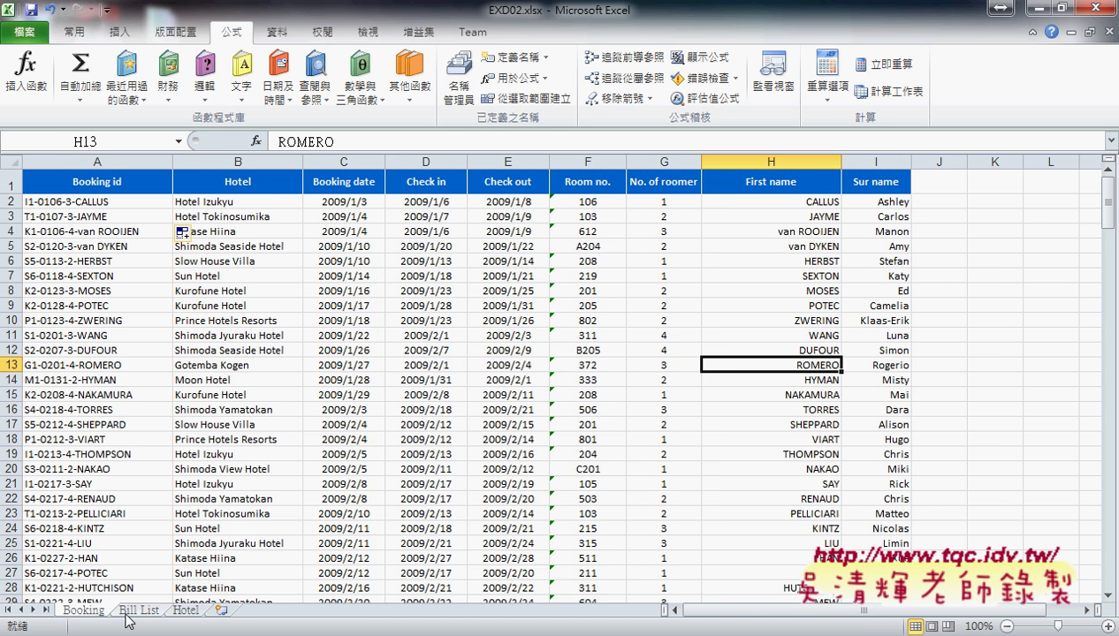
Start a VLOOKUP function in Bill List cell B2 from the recently used functions.
{"action": "left_click", "coordinate": [139, 610]}
{"action": "left_click", "coordinate": [288, 205]}
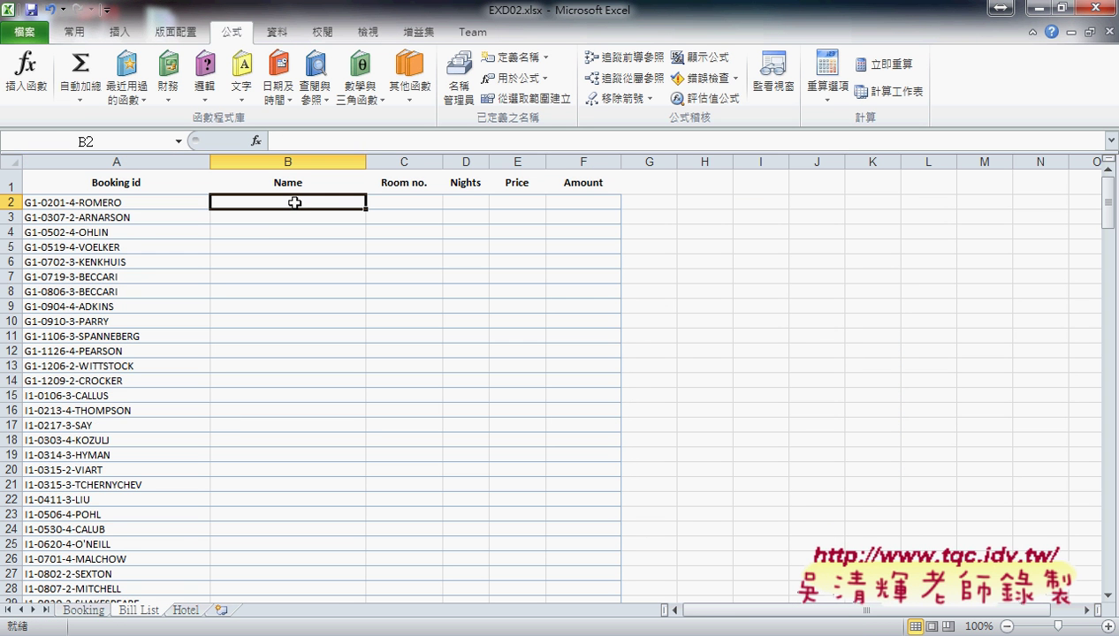
{"action": "left_click", "coordinate": [257, 141]}
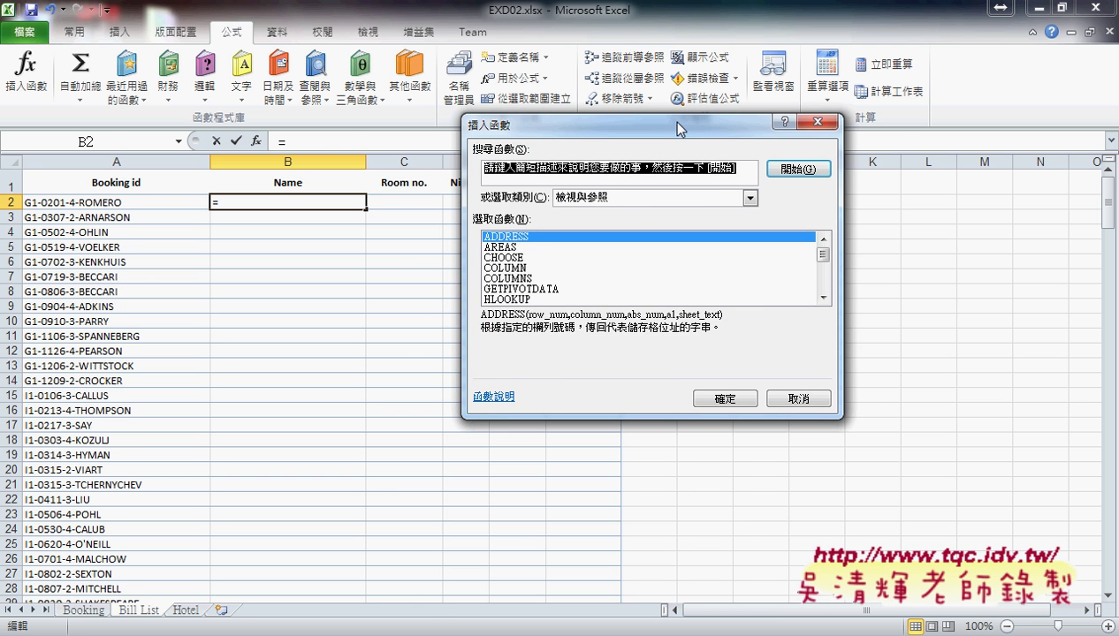
{"action": "left_click", "coordinate": [649, 198]}
{"action": "left_click", "coordinate": [584, 212]}
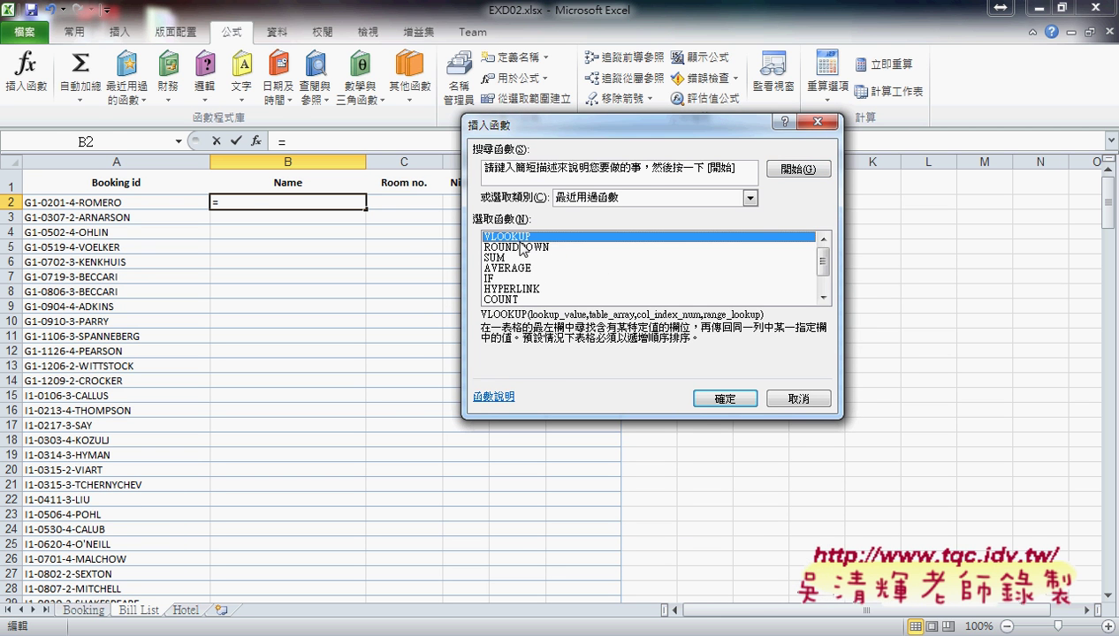
{"action": "left_click", "coordinate": [730, 398]}
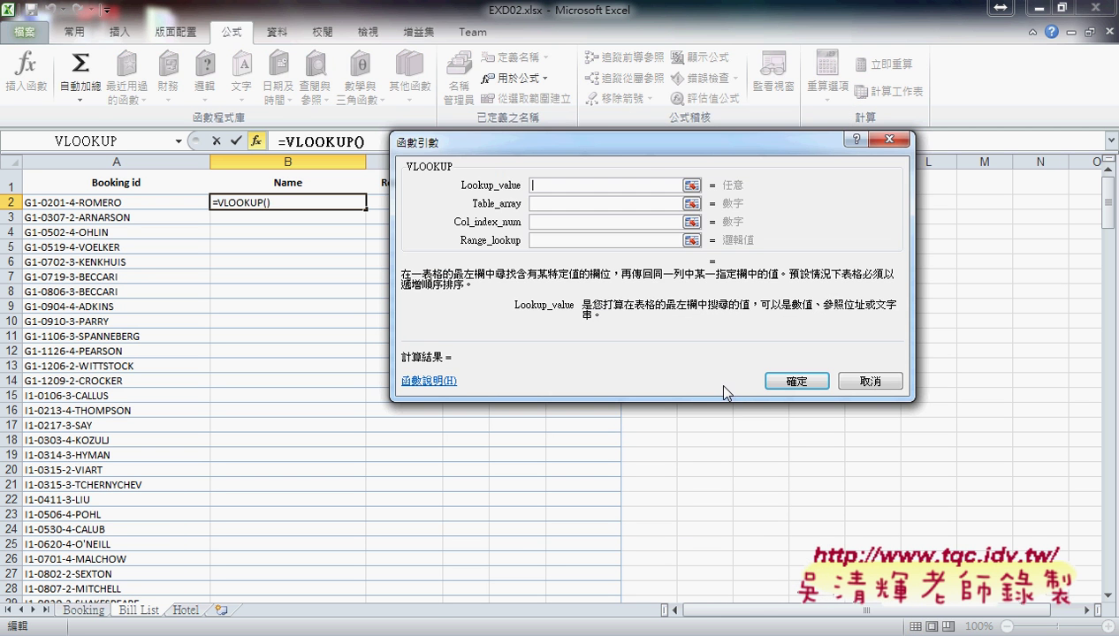
Set the VLOOKUP arguments to A2, Booking, column 8 and exact match 0.
{"action": "left_click", "coordinate": [107, 203]}
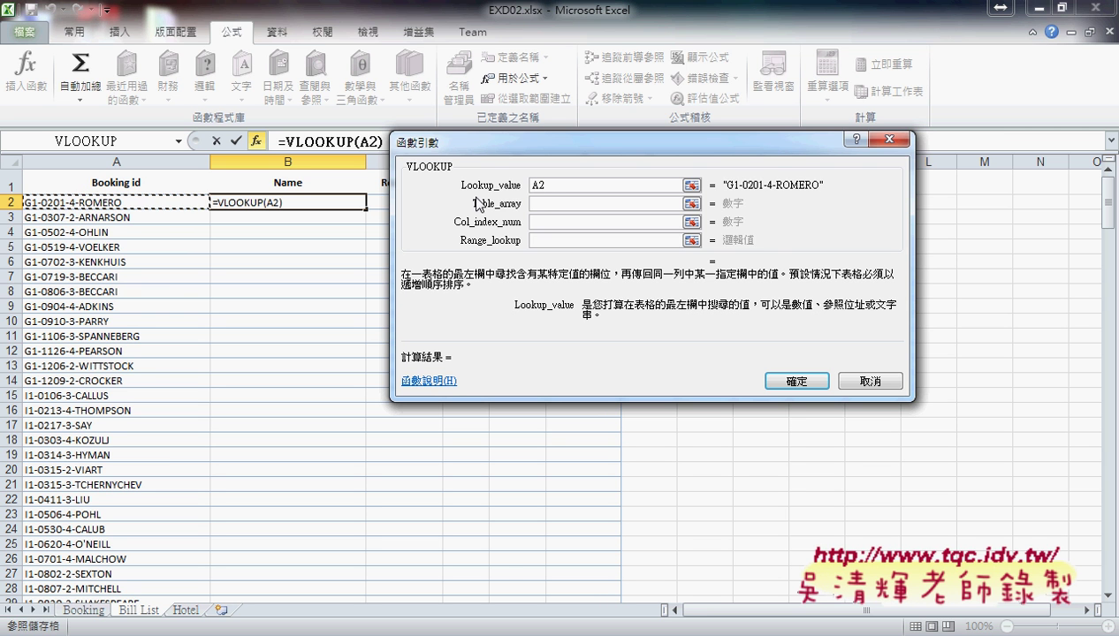
{"action": "left_click", "coordinate": [551, 203]}
{"action": "key", "text": "F3"}
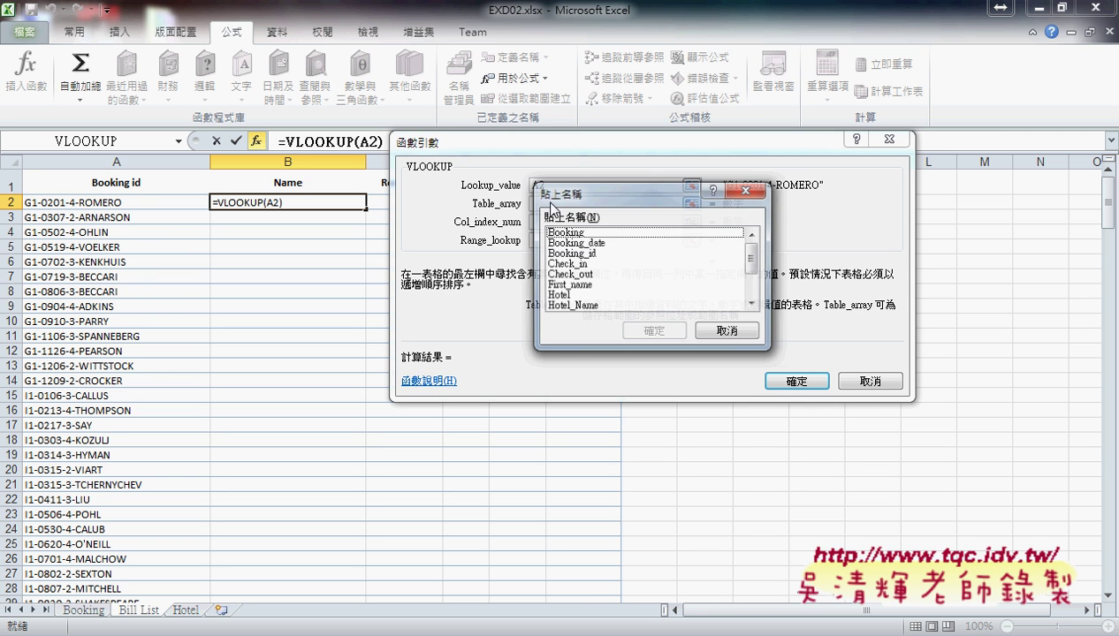
{"action": "left_click", "coordinate": [558, 232]}
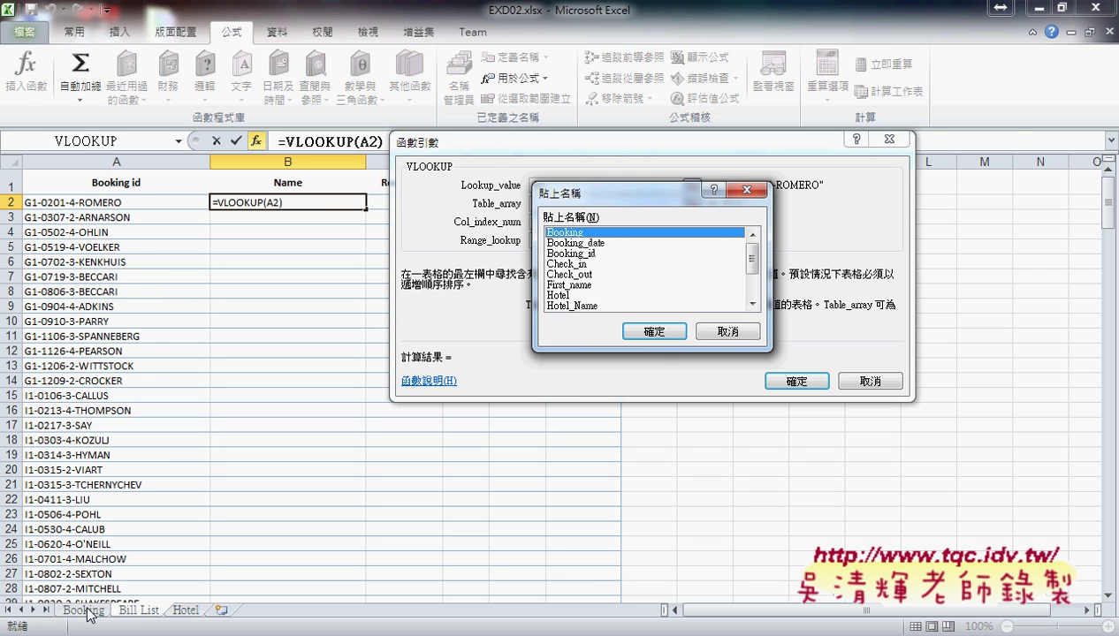
{"action": "left_click", "coordinate": [654, 333]}
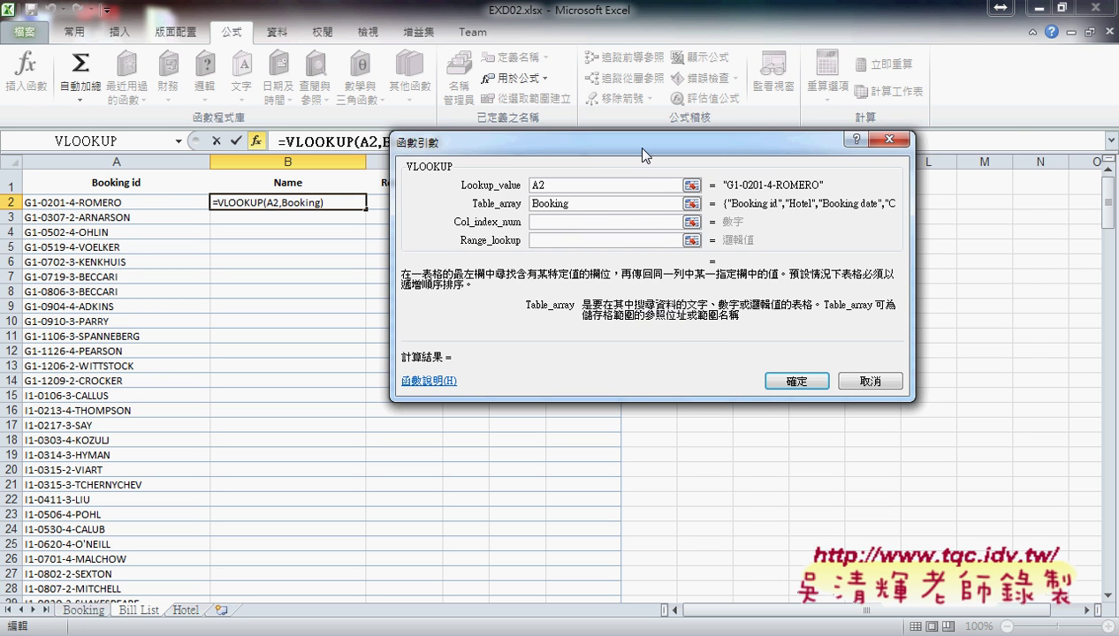
{"action": "left_click_drag", "start_coordinate": [643, 154], "coordinate": [746, 170]}
{"action": "left_click", "coordinate": [697, 236]}
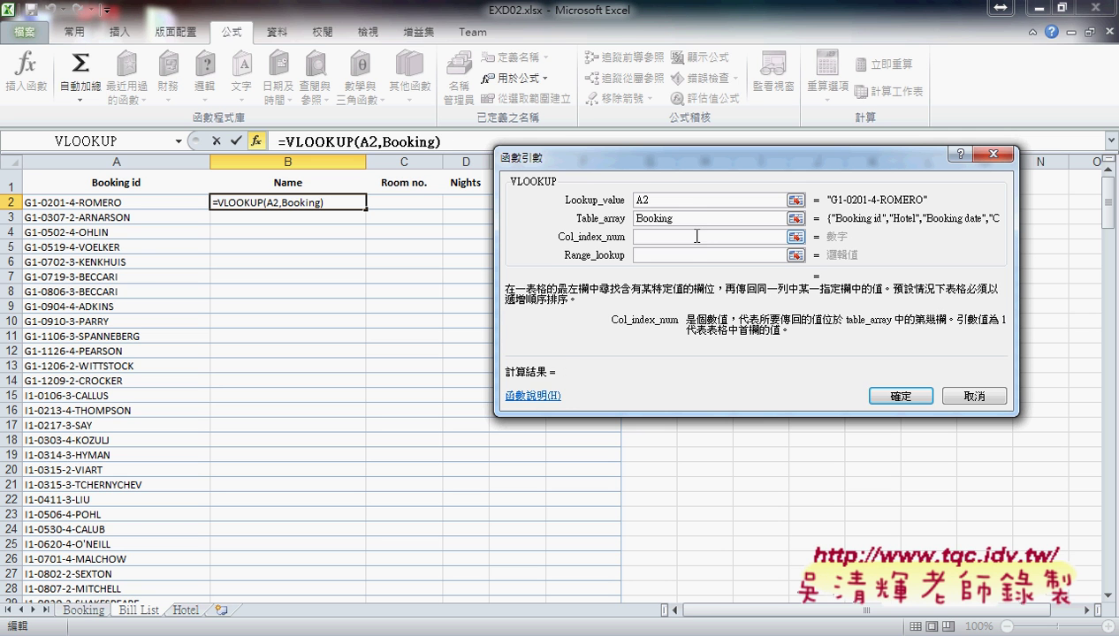
{"action": "type", "text": "8"}
{"action": "left_click", "coordinate": [682, 255]}
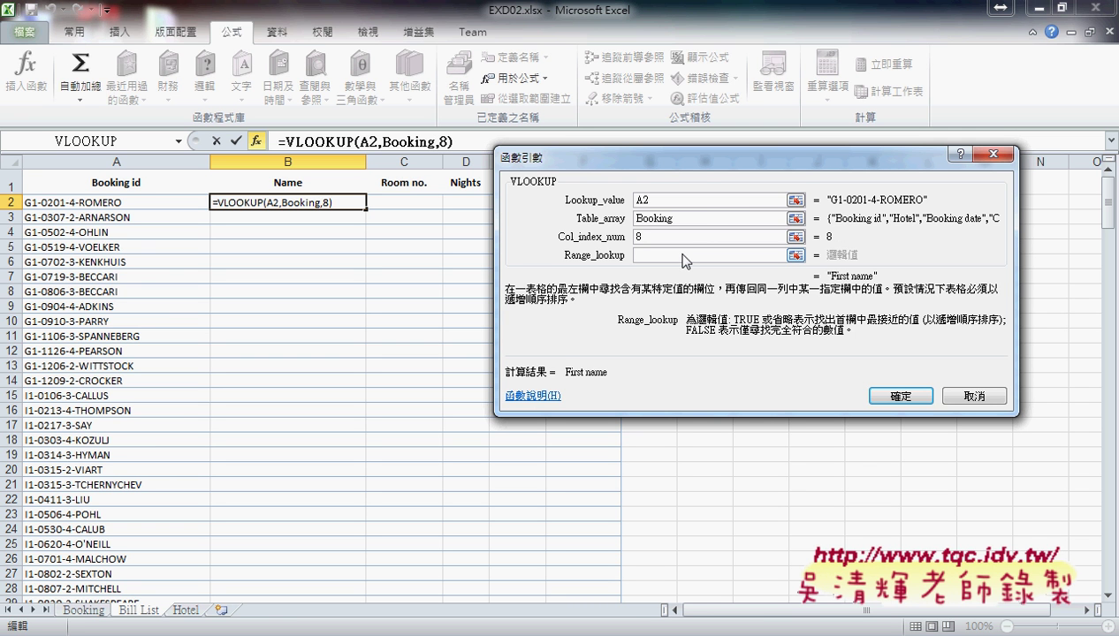
{"action": "type", "text": "0"}
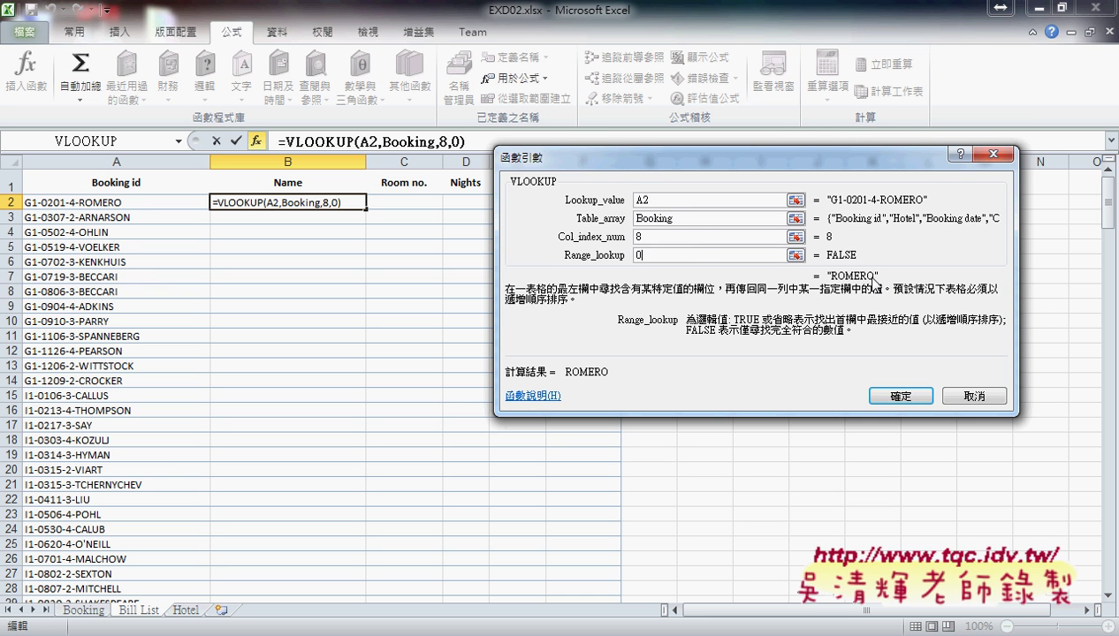
{"action": "left_click", "coordinate": [894, 395]}
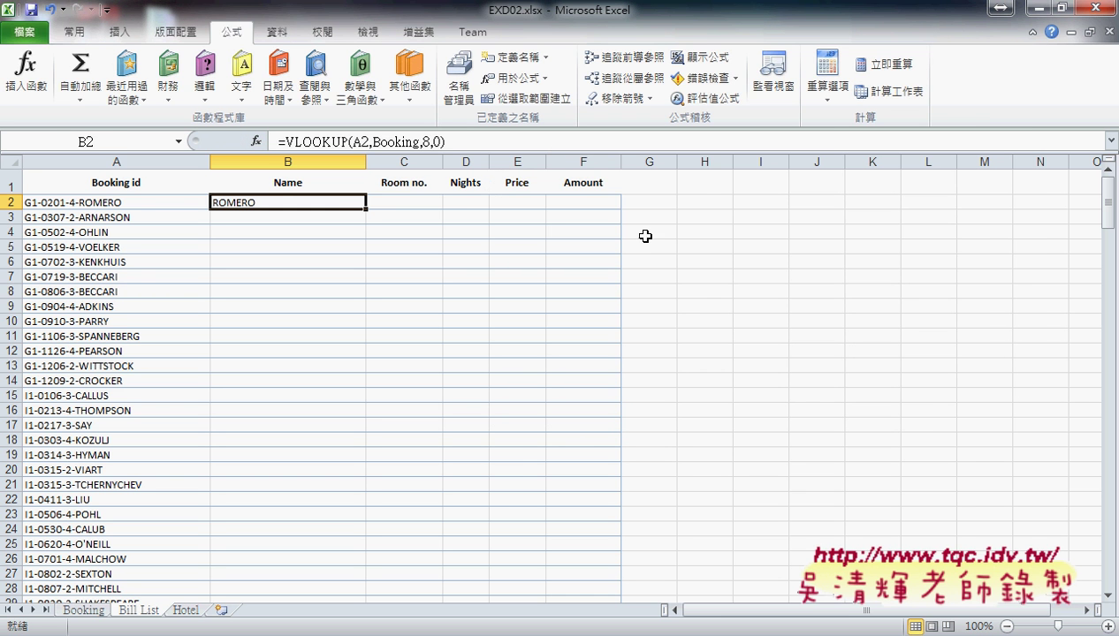
Join first-name and surname lookups (columns 8 and 9) with & in B2 and fill down.
{"action": "left_click_drag", "start_coordinate": [461, 145], "coordinate": [279, 144]}
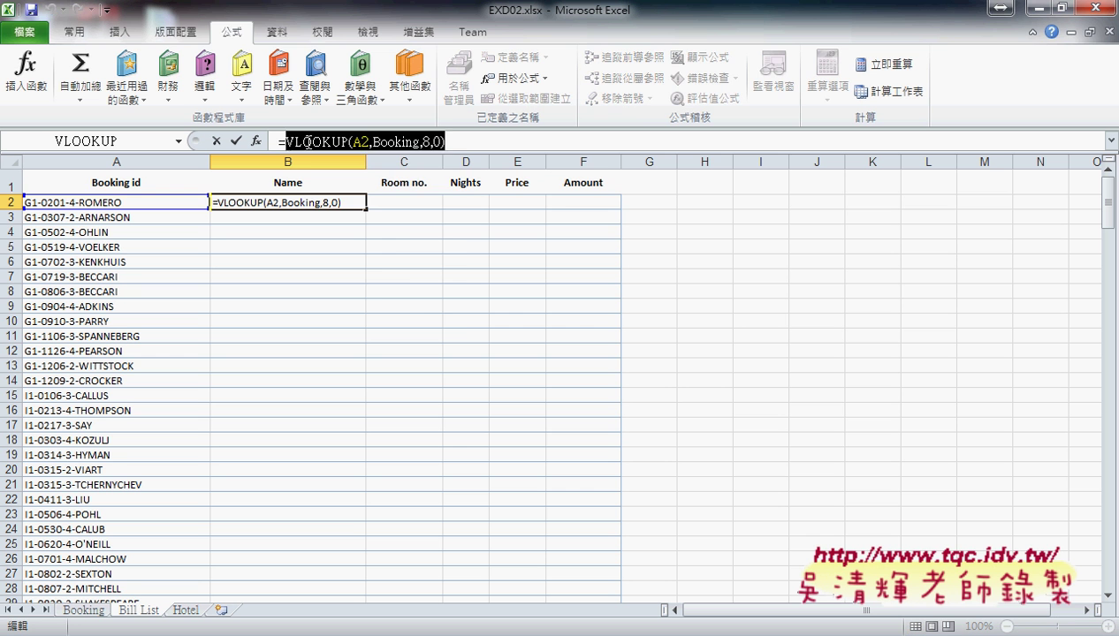
{"action": "right_click", "coordinate": [312, 144]}
{"action": "left_click", "coordinate": [352, 174]}
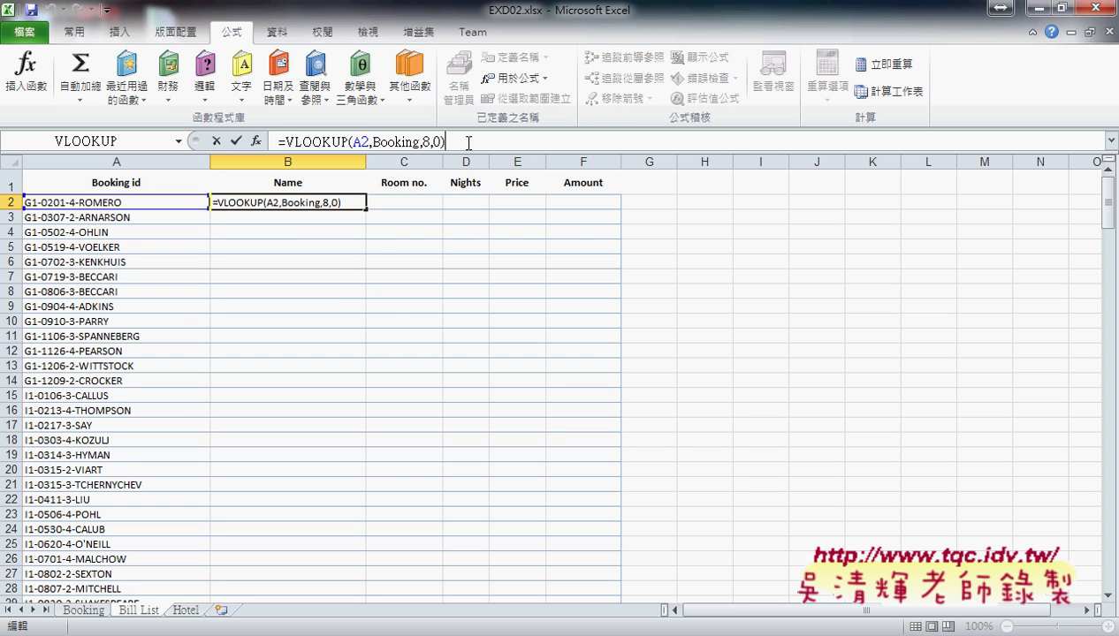
{"action": "type", "text": "&"}
{"action": "type", "text": "&"}
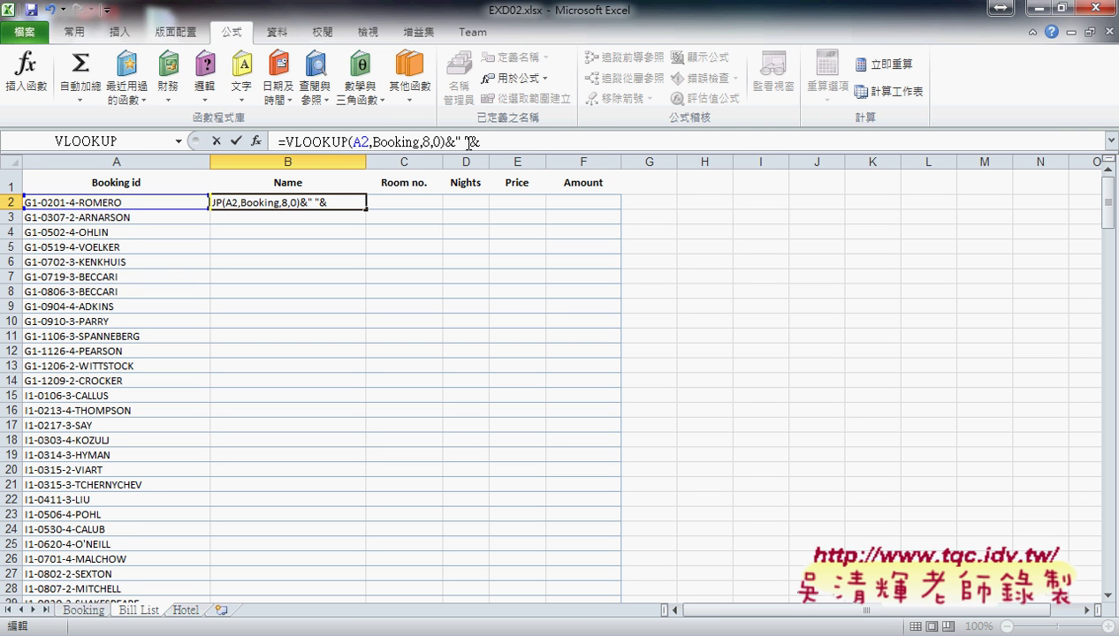
{"action": "key", "text": "ctrl+v"}
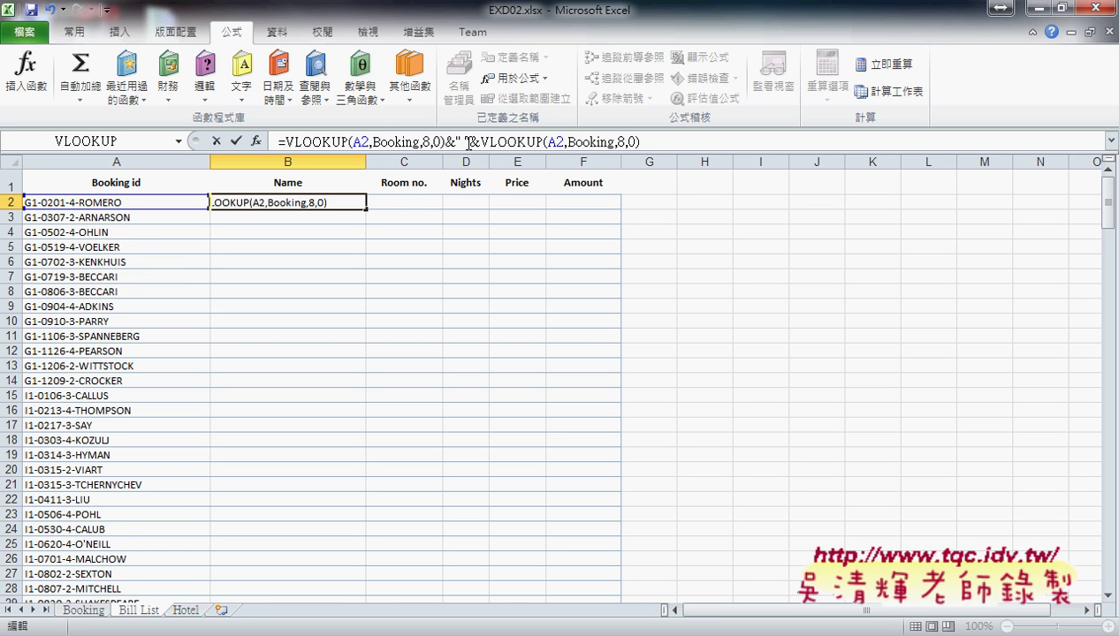
{"action": "double_click", "coordinate": [621, 141]}
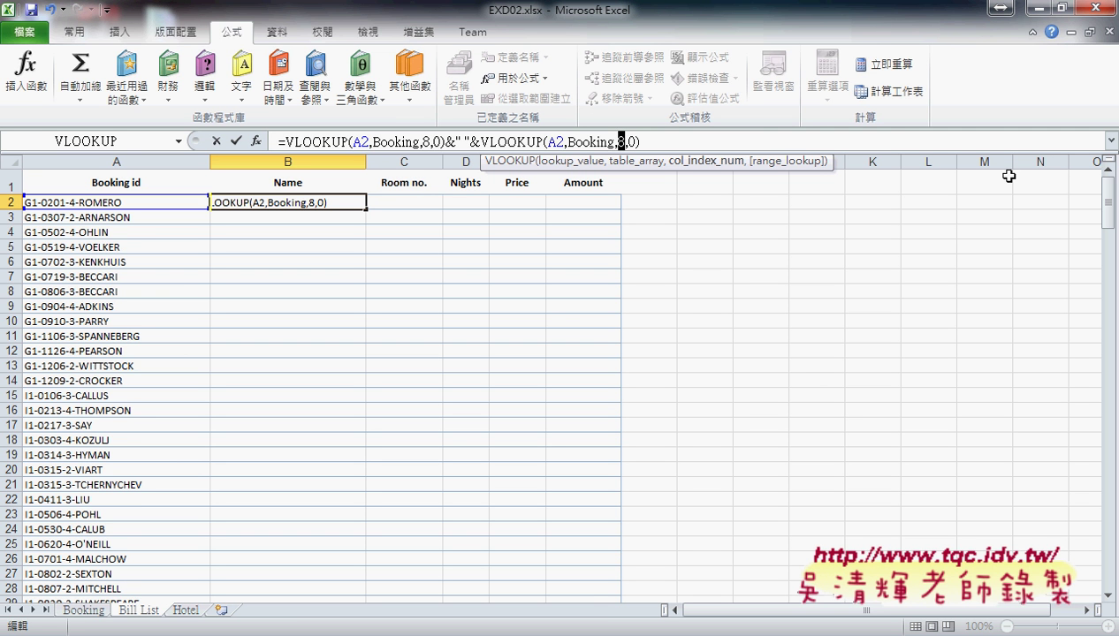
{"action": "type", "text": "9"}
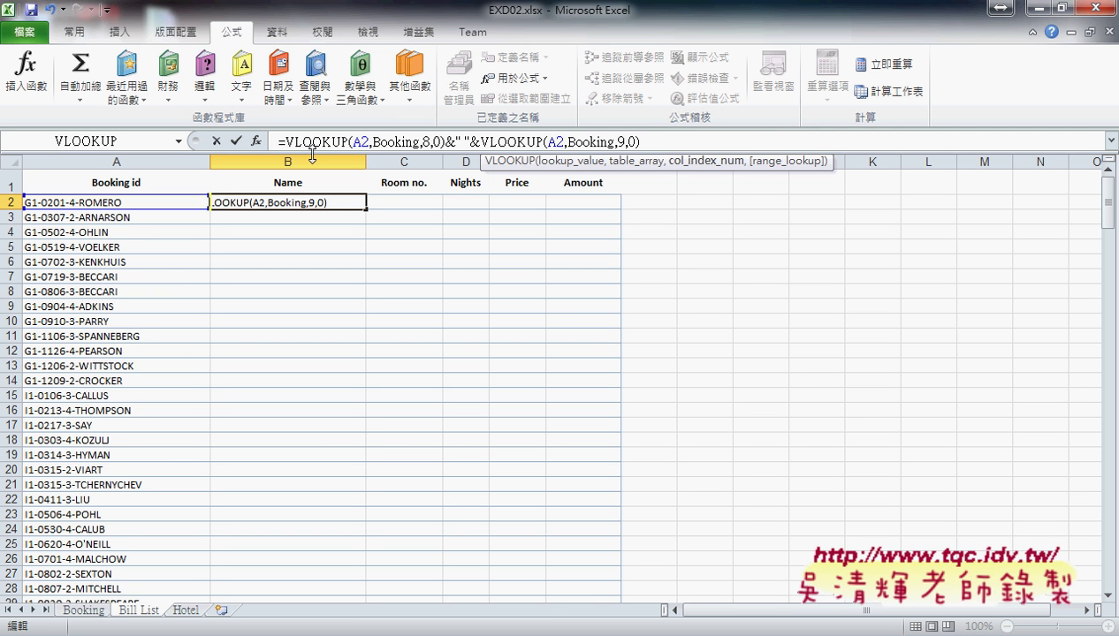
{"action": "left_click", "coordinate": [237, 141]}
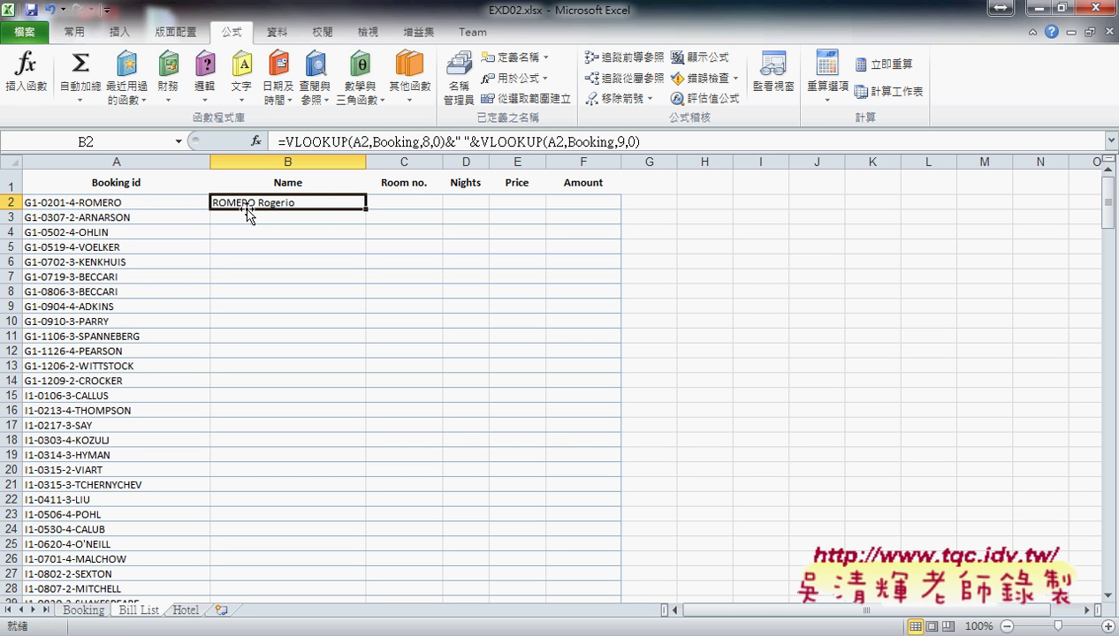
{"action": "double_click", "coordinate": [365, 208]}
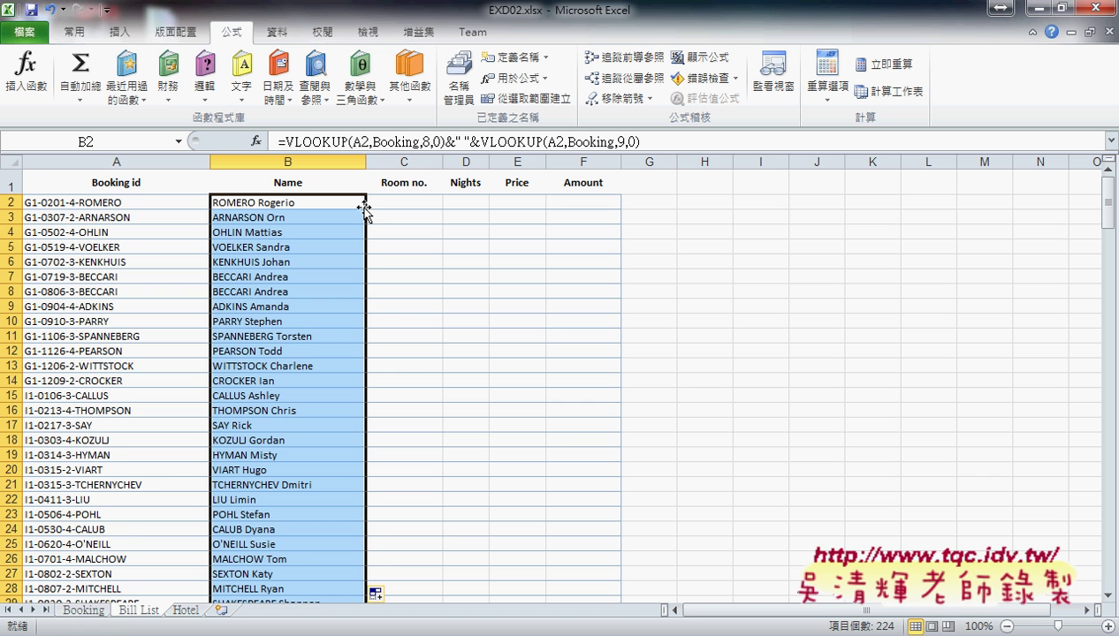
Review the Bill List cells A2, B2 and C2 to check the Name formula.
{"action": "left_click", "coordinate": [410, 206]}
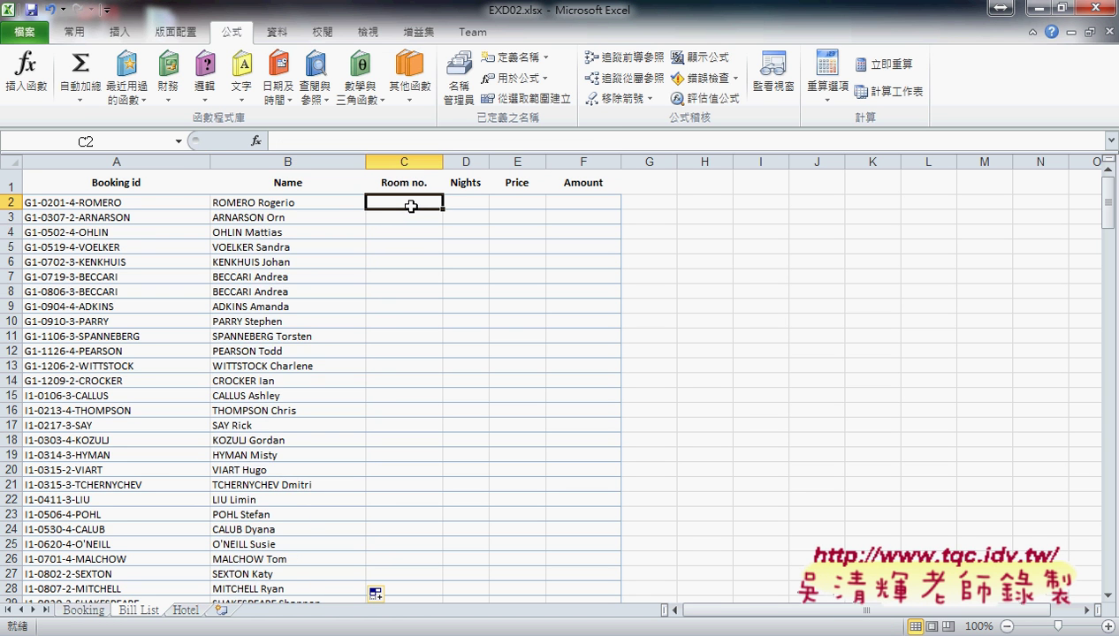
{"action": "left_click", "coordinate": [279, 206]}
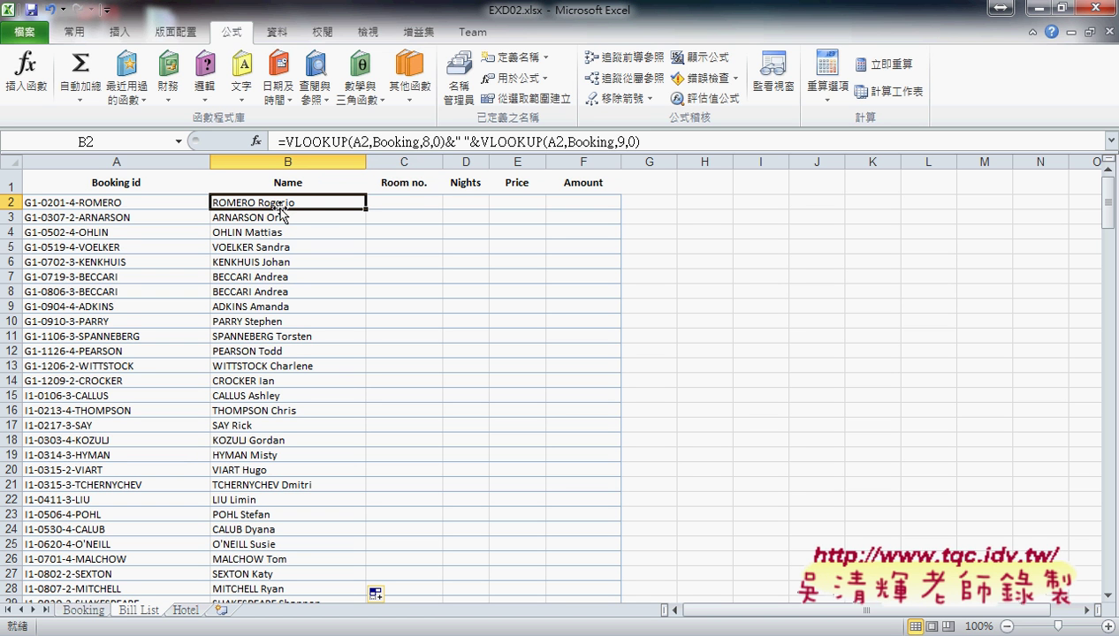
{"action": "left_click", "coordinate": [129, 206]}
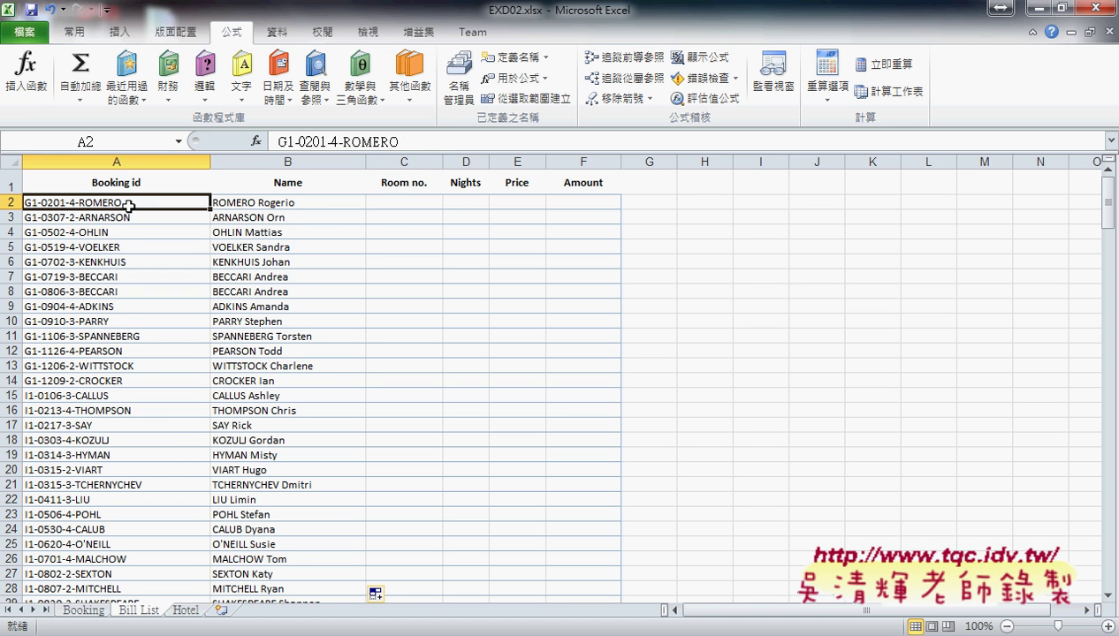
{"action": "left_click", "coordinate": [431, 204]}
{"action": "left_click", "coordinate": [298, 202]}
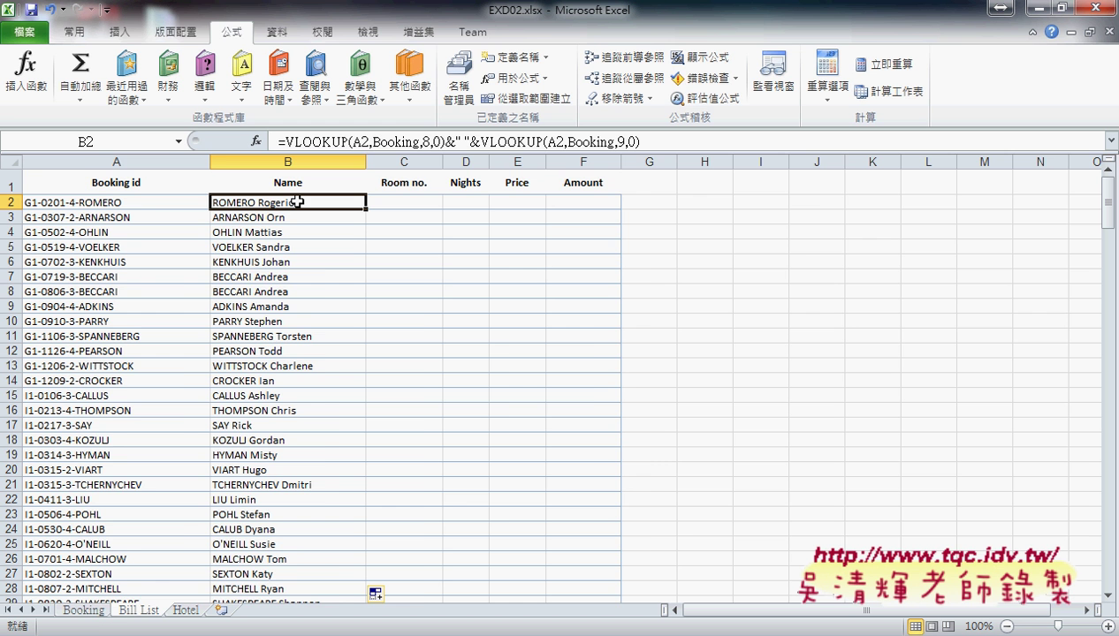
Check the Booking sheet's Room no. column, return to Bill List C2, and bring up the instructions PDF.
{"action": "left_click", "coordinate": [84, 610]}
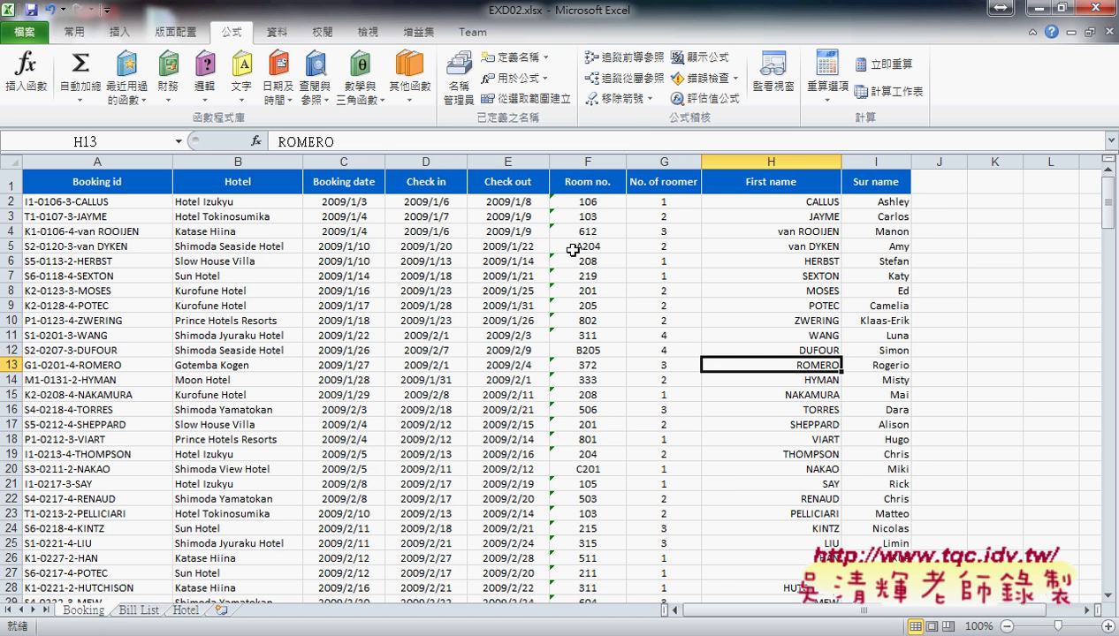
{"action": "left_click", "coordinate": [598, 203]}
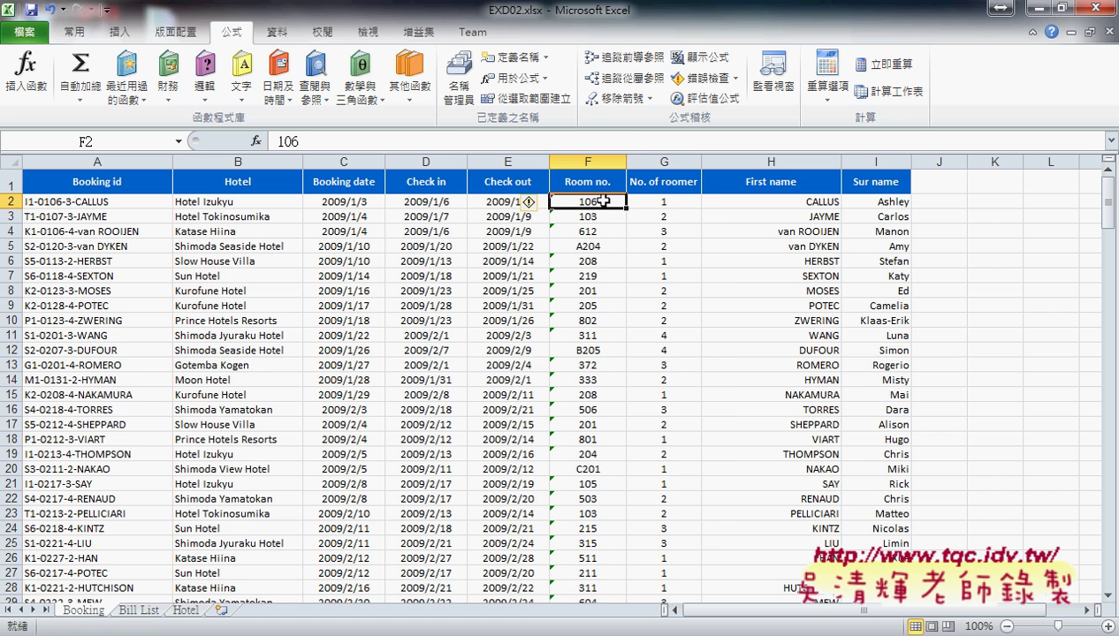
{"action": "left_click", "coordinate": [142, 609]}
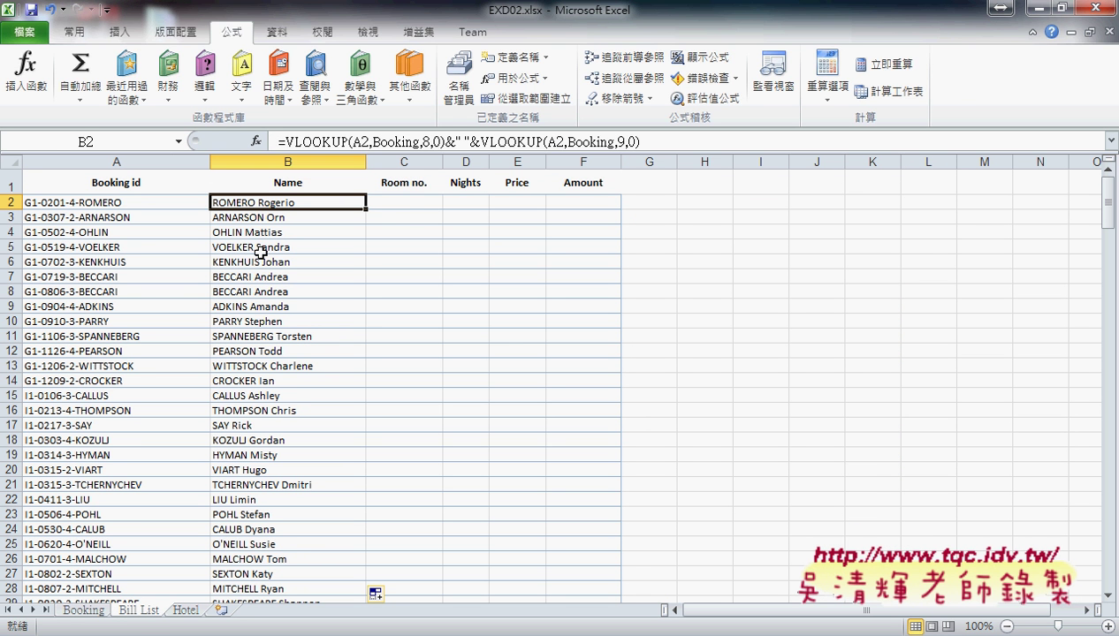
{"action": "left_click", "coordinate": [415, 204]}
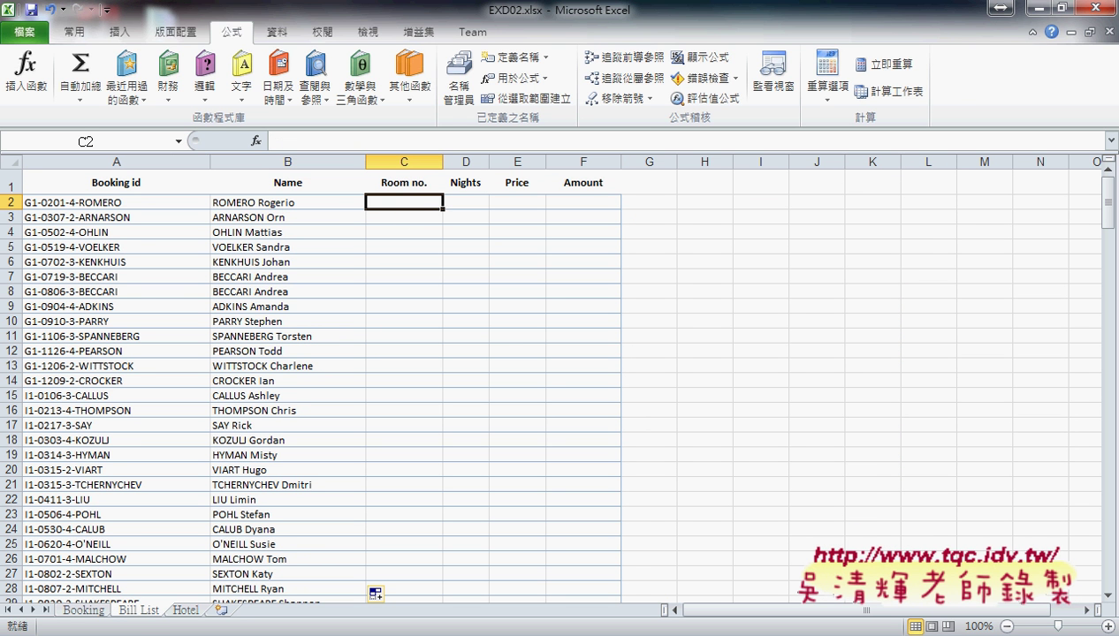
{"action": "left_click", "coordinate": [354, 502]}
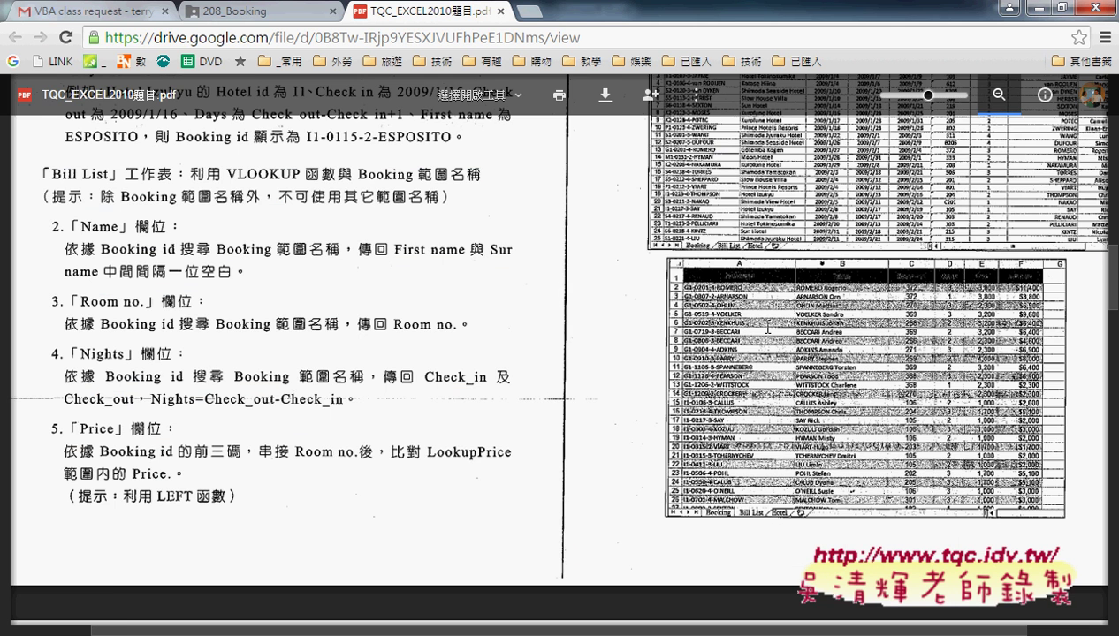
Scroll through the PDF's Bill List rules for Room no. onward, then go back to Excel.
{"action": "scroll", "coordinate": [994, 322], "scroll_direction": "up", "scroll_amount": 2}
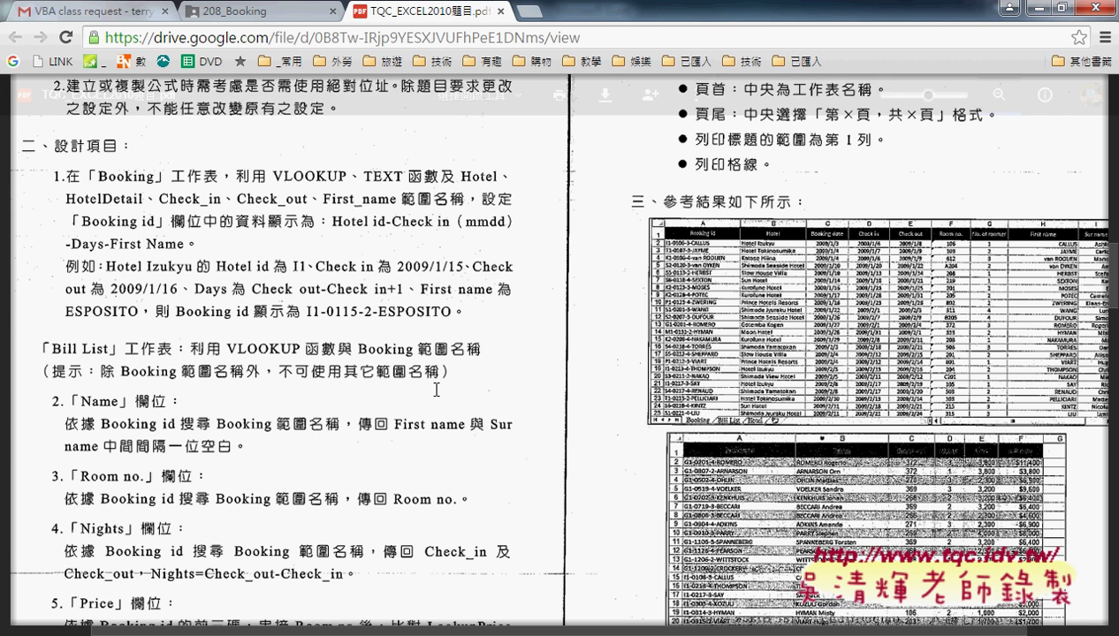
{"action": "scroll", "coordinate": [431, 384], "scroll_direction": "down", "scroll_amount": 1}
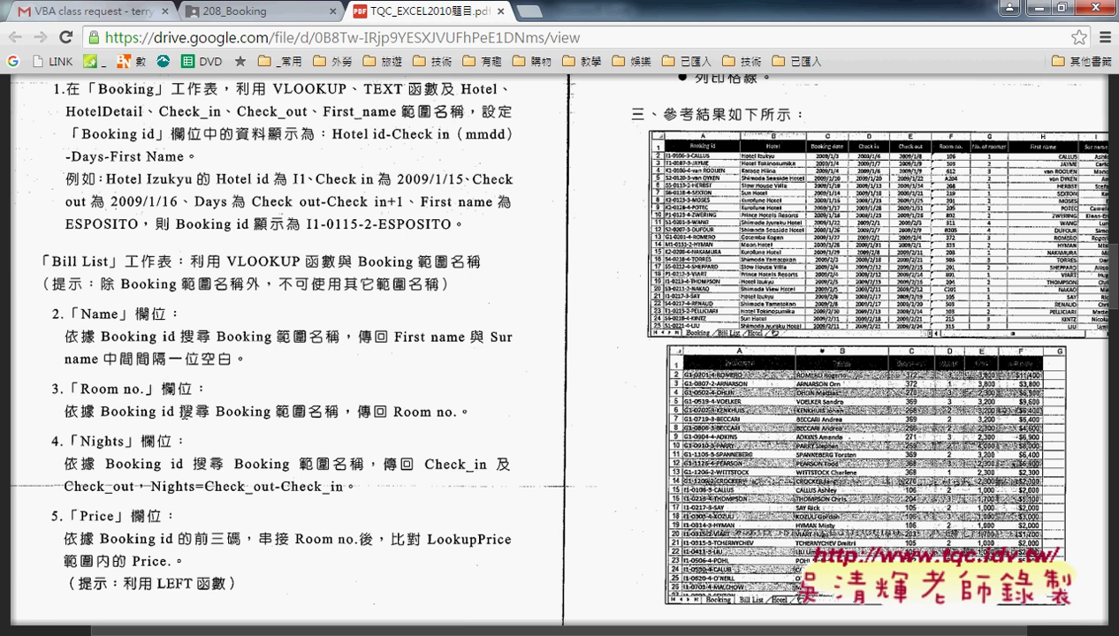
{"action": "left_click", "coordinate": [1033, 7]}
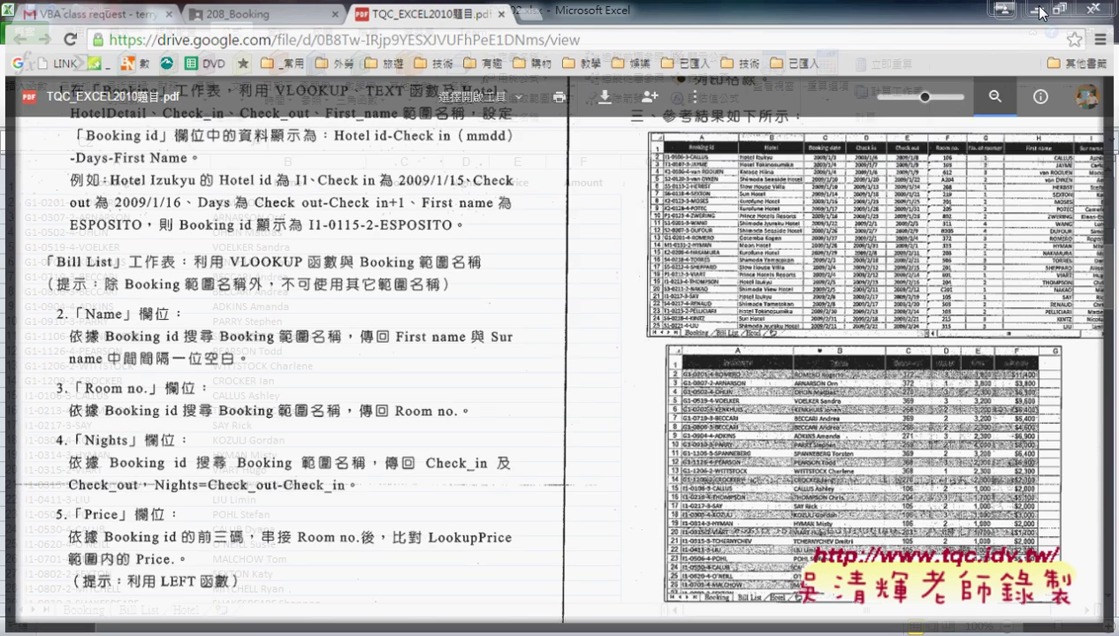
Copy the first VLOOKUP part of B2's Name formula.
{"action": "left_click", "coordinate": [302, 204]}
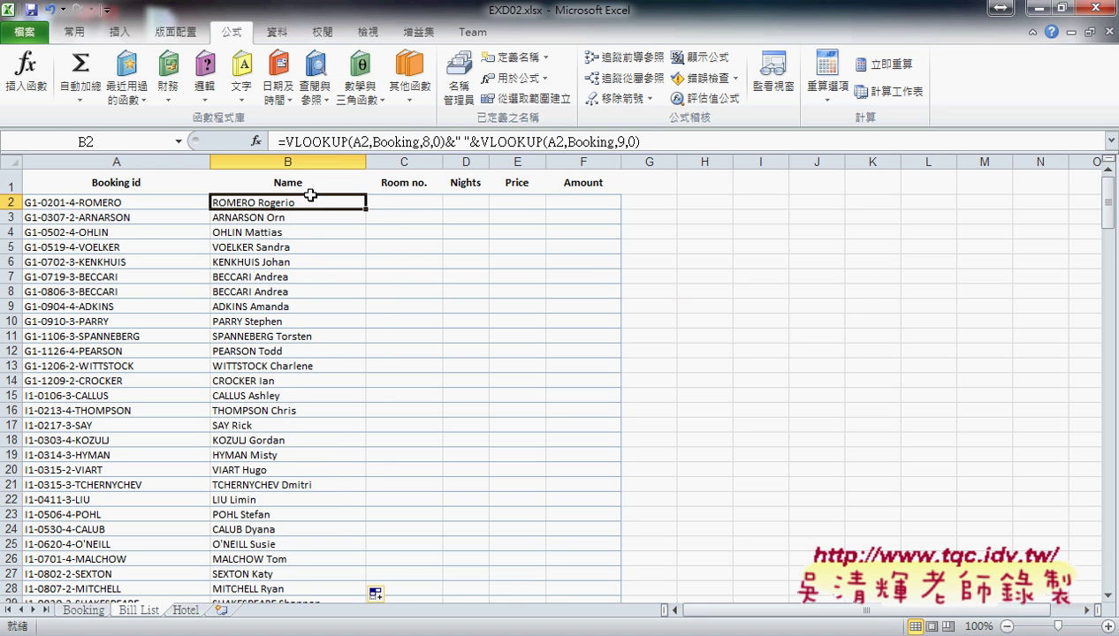
{"action": "left_click", "coordinate": [281, 139]}
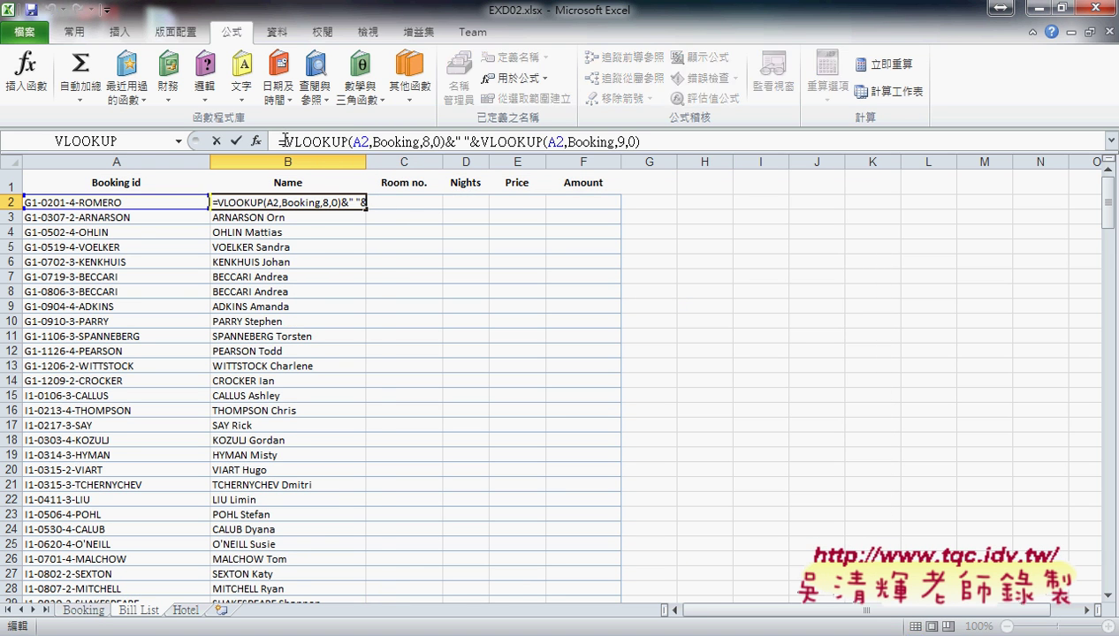
{"action": "left_click_drag", "start_coordinate": [280, 140], "coordinate": [449, 136]}
{"action": "key", "text": "ctrl+c"}
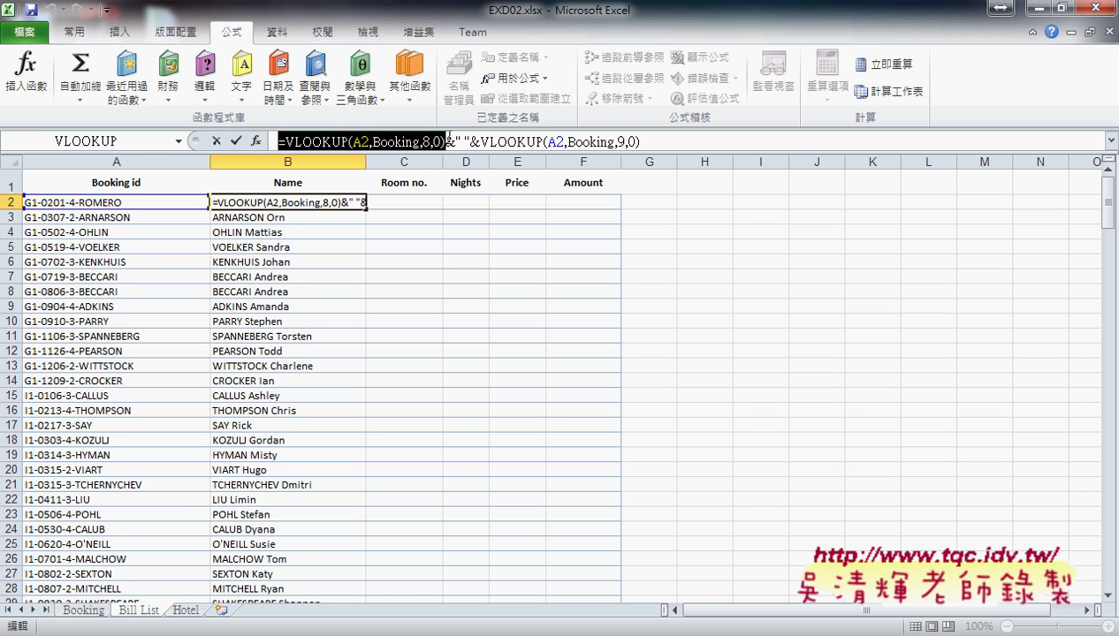
{"action": "left_click", "coordinate": [218, 144]}
Enter =VLOOKUP(A2,Booking,6,0) in C2 and fill it down the Room no. column.
{"action": "left_click", "coordinate": [415, 202]}
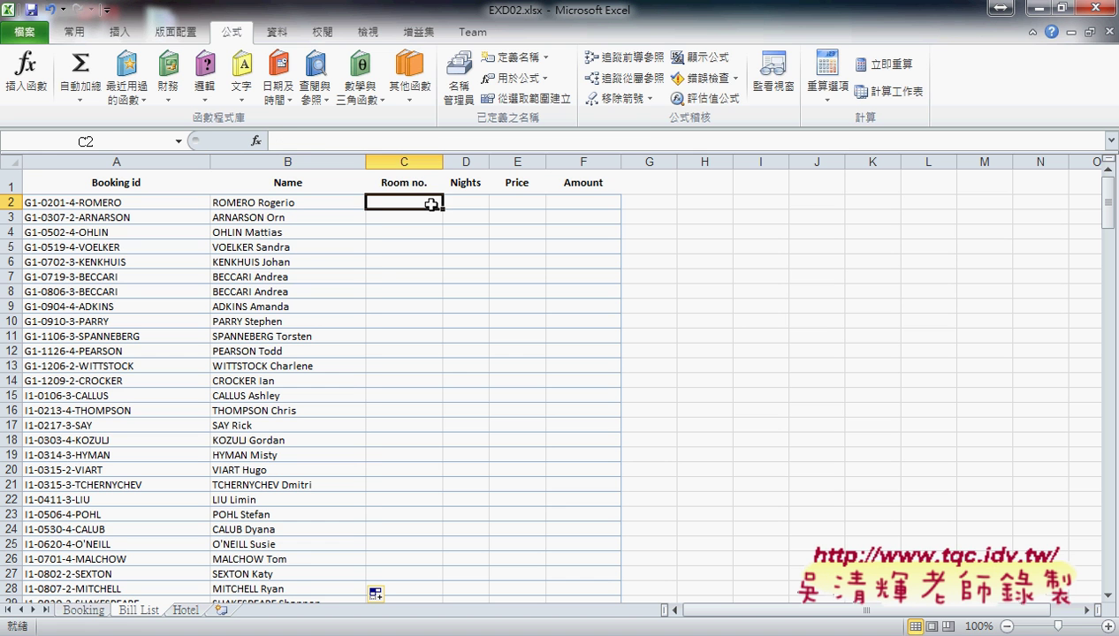
{"action": "left_click", "coordinate": [396, 146]}
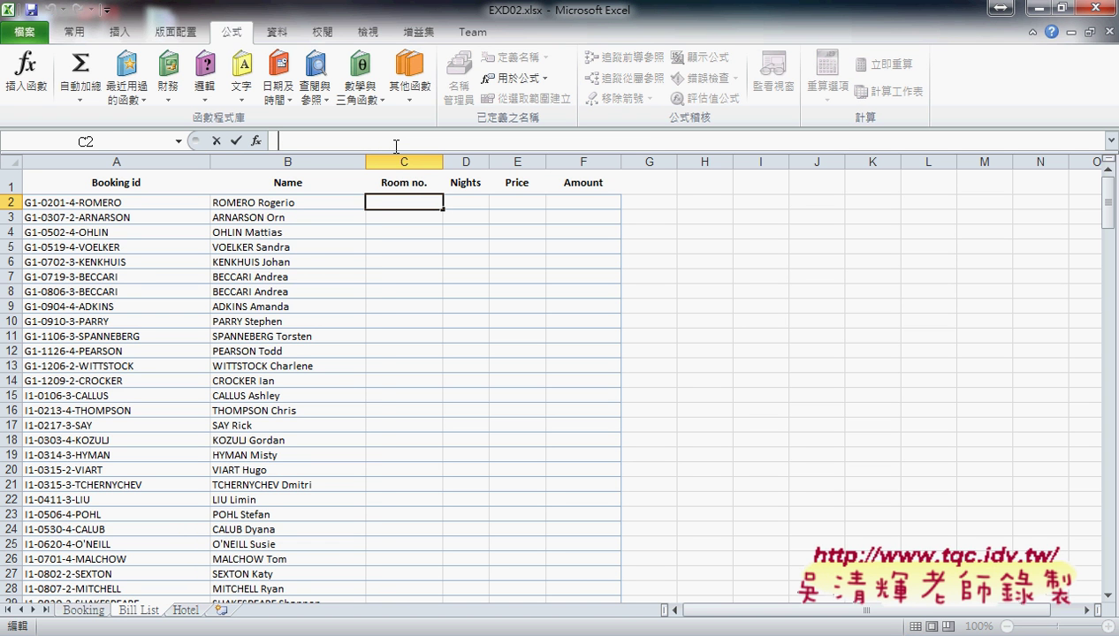
{"action": "key", "text": "ctrl+v"}
{"action": "double_click", "coordinate": [426, 141]}
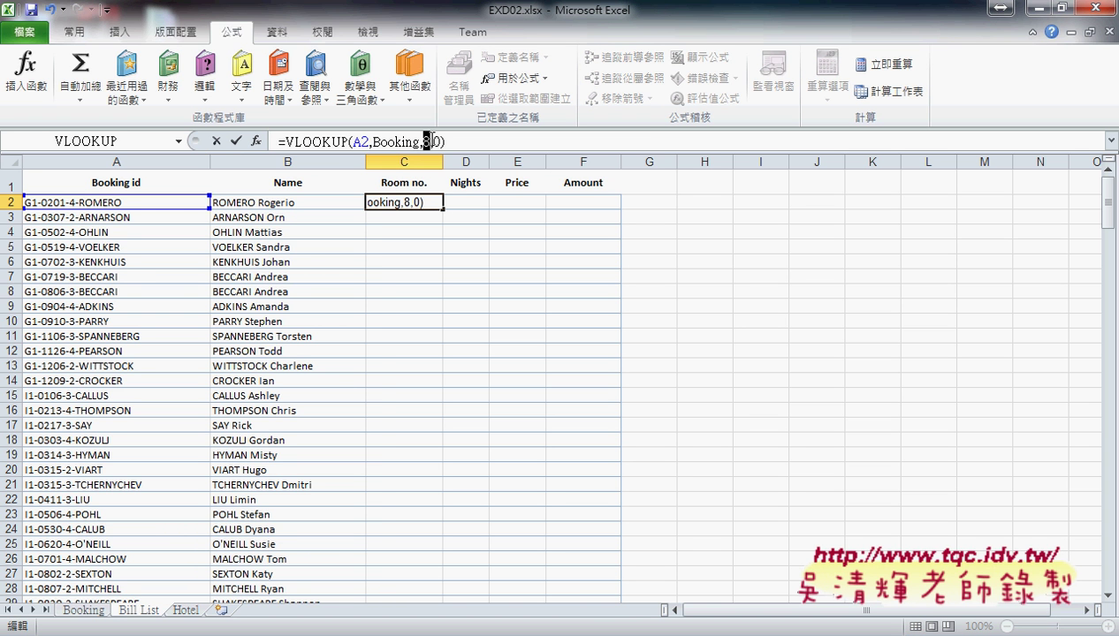
{"action": "type", "text": "6"}
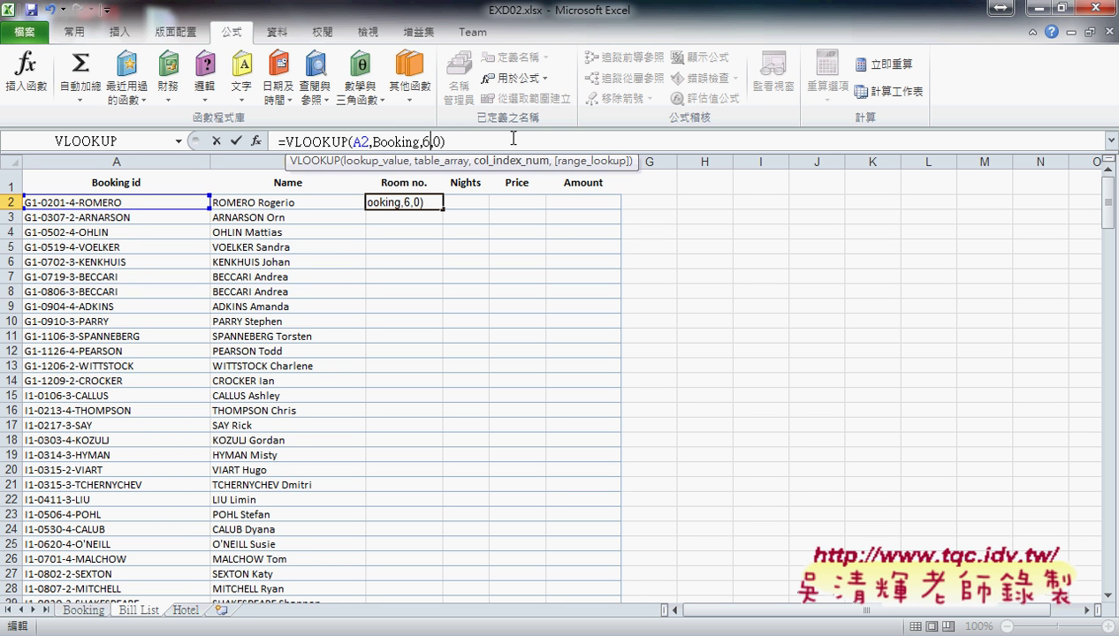
{"action": "left_click", "coordinate": [236, 142]}
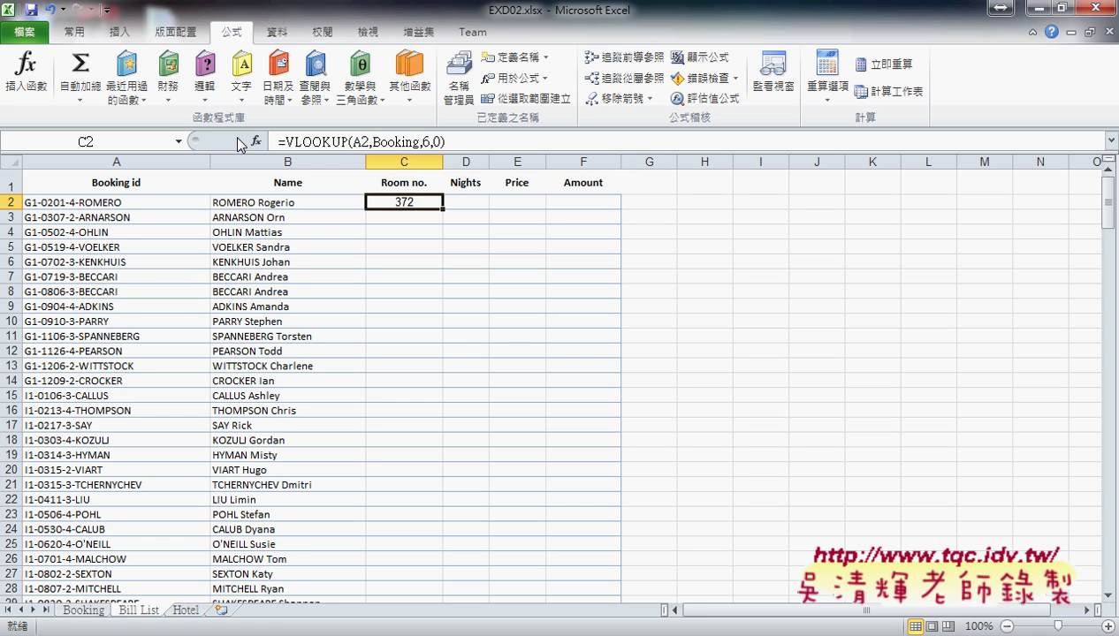
{"action": "double_click", "coordinate": [443, 210]}
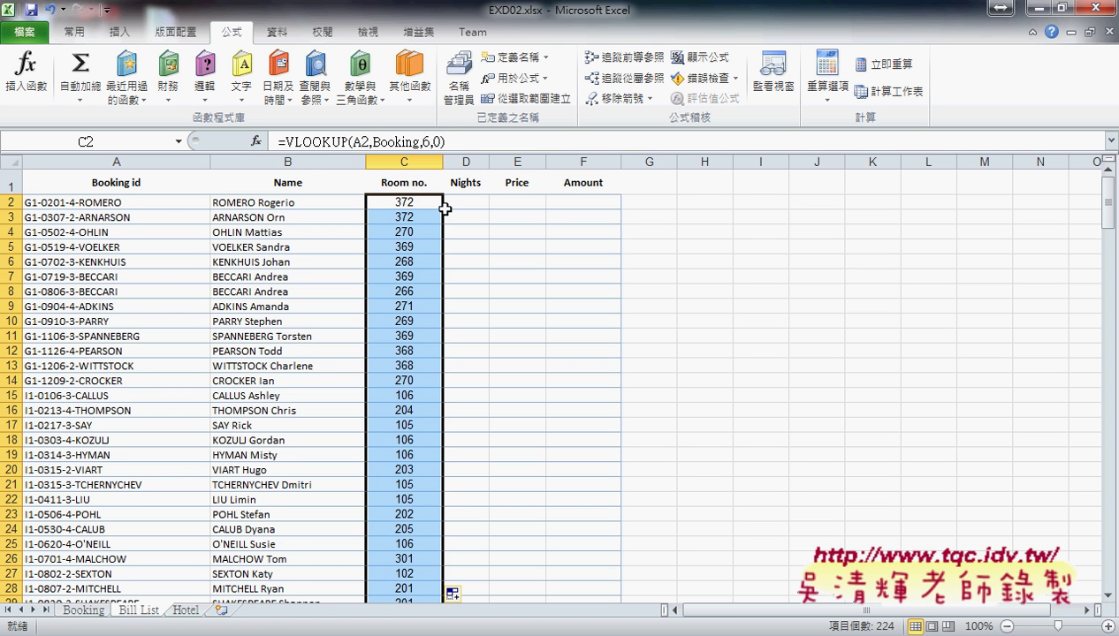
{"action": "left_click", "coordinate": [484, 203]}
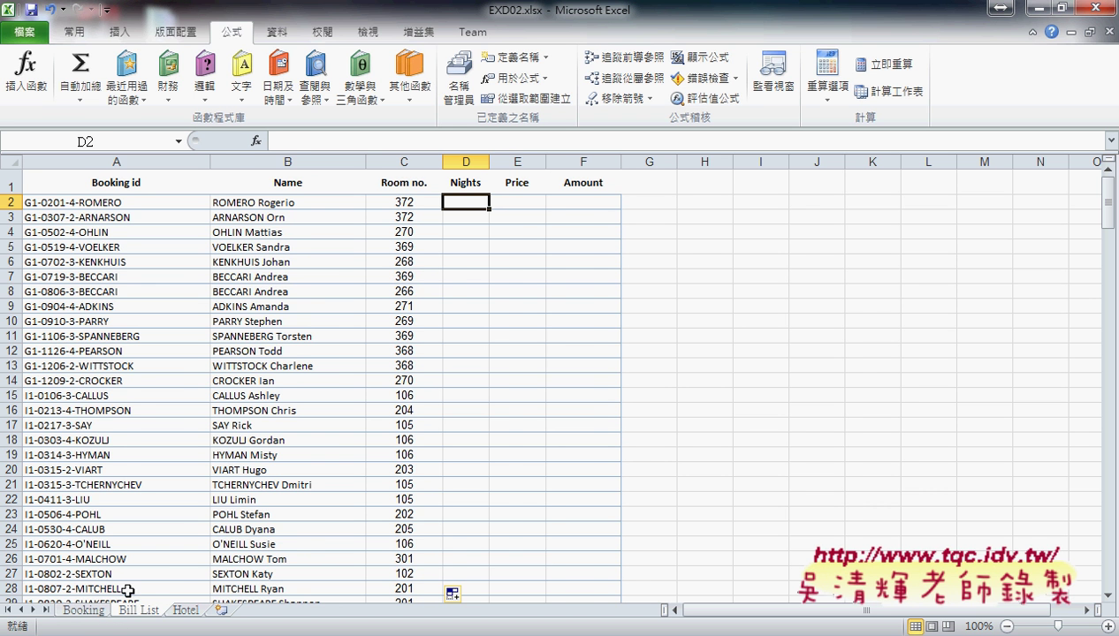
Compare the Check in (D) and Check out (E) dates on Booking, then return to Bill List.
{"action": "left_click", "coordinate": [92, 610]}
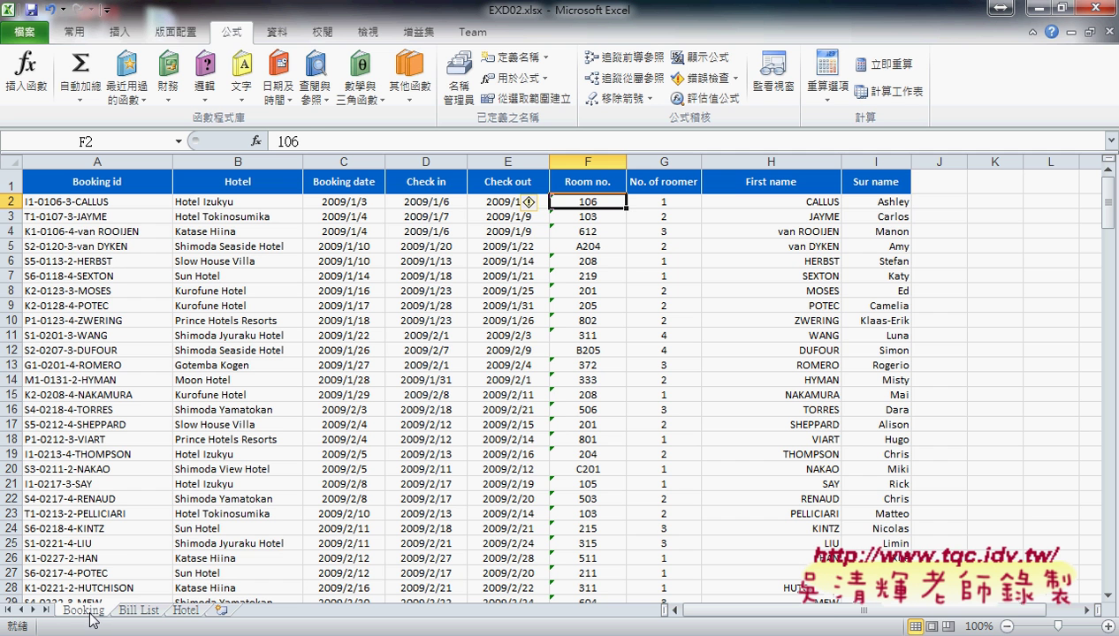
{"action": "left_click", "coordinate": [510, 161]}
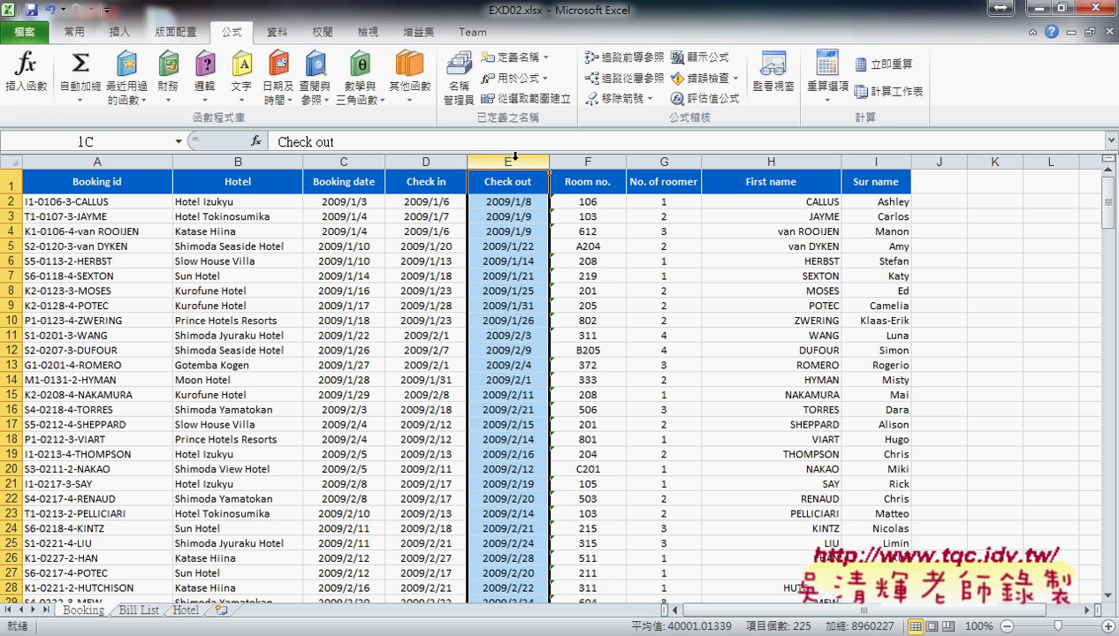
{"action": "left_click", "coordinate": [434, 160]}
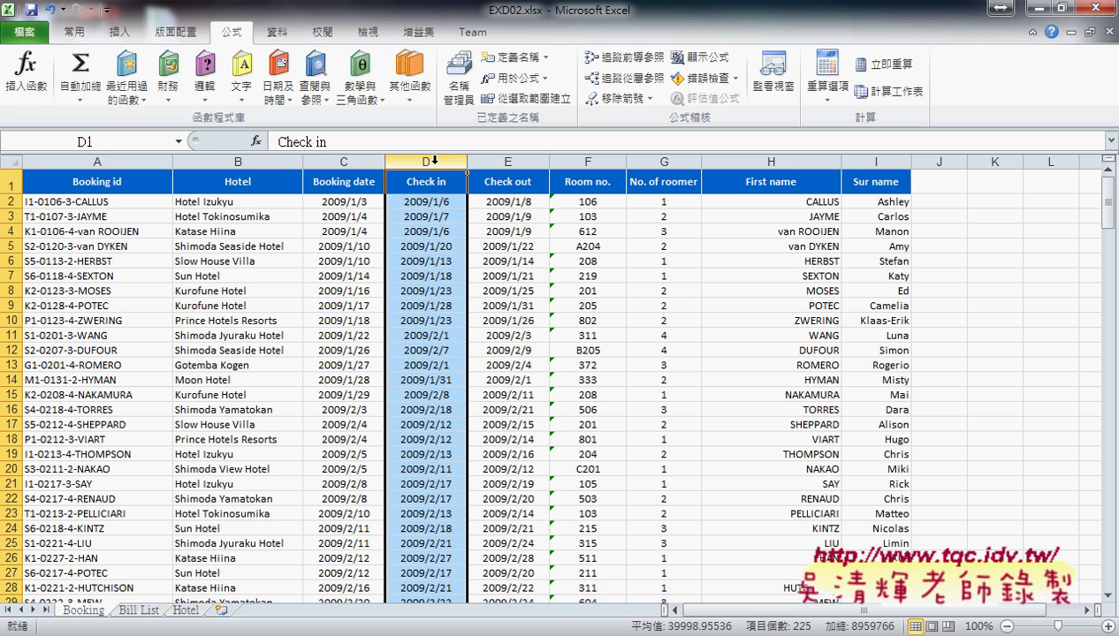
{"action": "left_click", "coordinate": [518, 205]}
{"action": "left_click", "coordinate": [431, 201]}
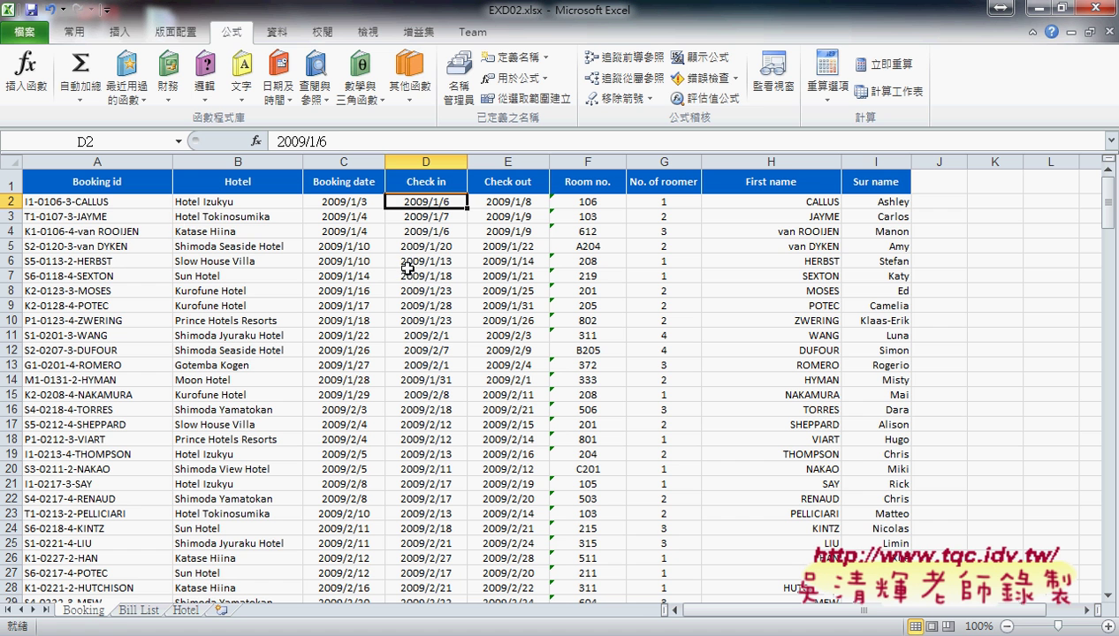
{"action": "left_click", "coordinate": [104, 204]}
{"action": "left_click", "coordinate": [528, 201]}
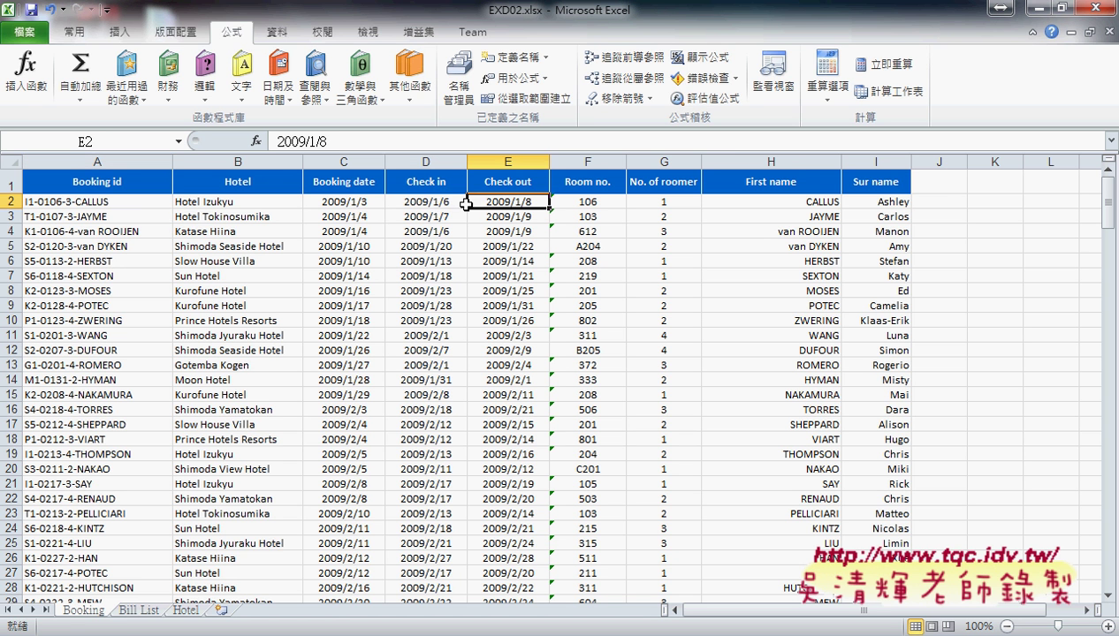
{"action": "left_click", "coordinate": [433, 202]}
{"action": "left_click", "coordinate": [427, 161]}
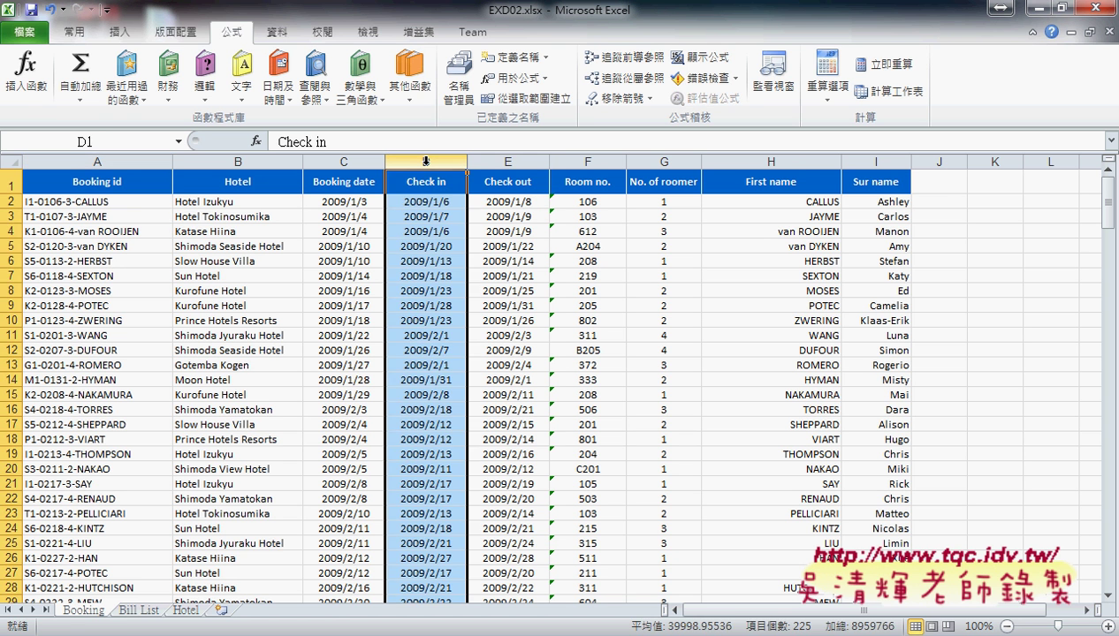
{"action": "left_click", "coordinate": [512, 159]}
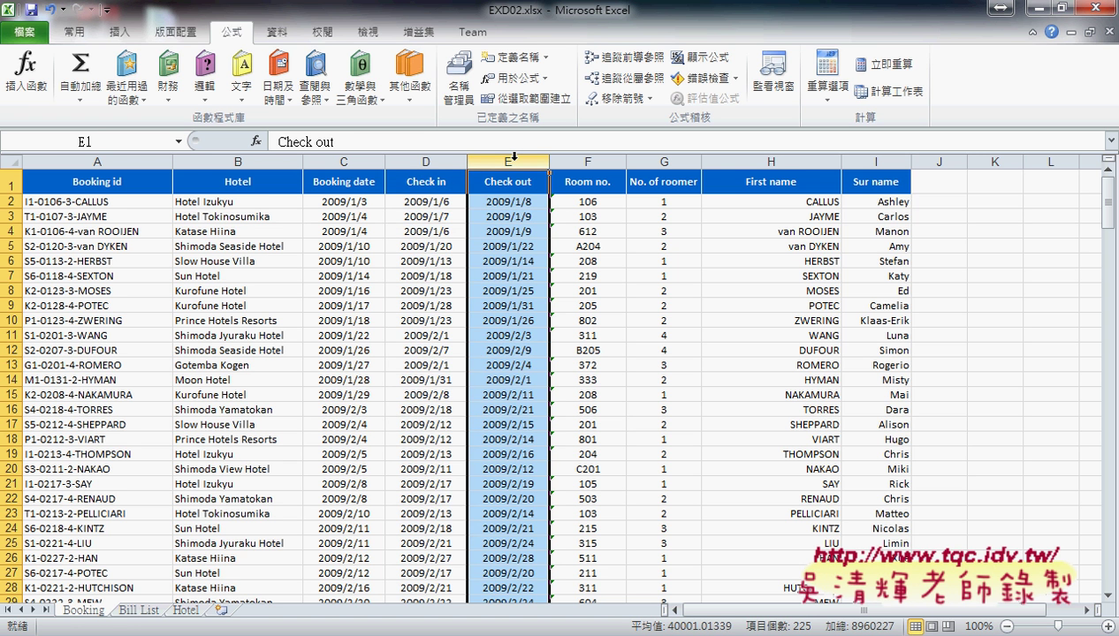
{"action": "left_click", "coordinate": [426, 161]}
{"action": "left_click_drag", "start_coordinate": [426, 161], "coordinate": [508, 161]}
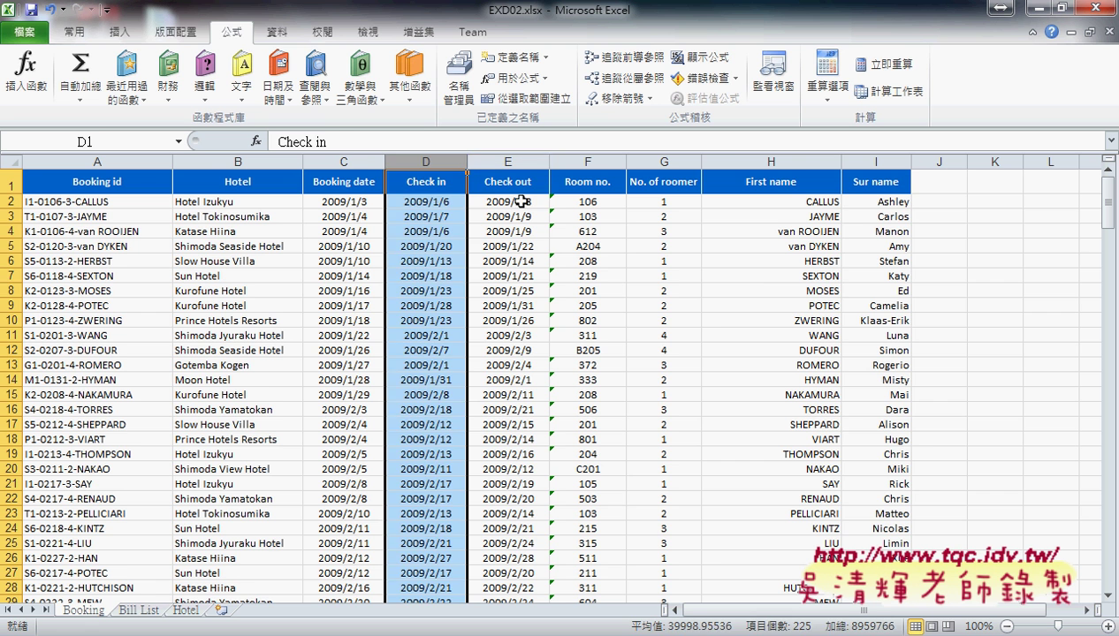
{"action": "left_click", "coordinate": [451, 204]}
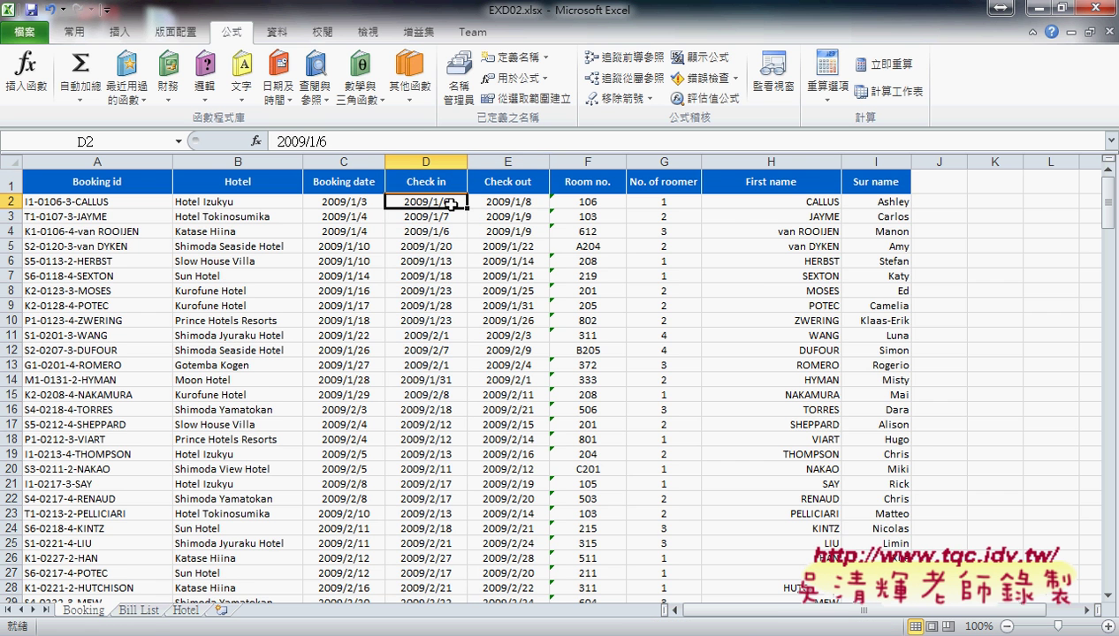
{"action": "left_click", "coordinate": [146, 610]}
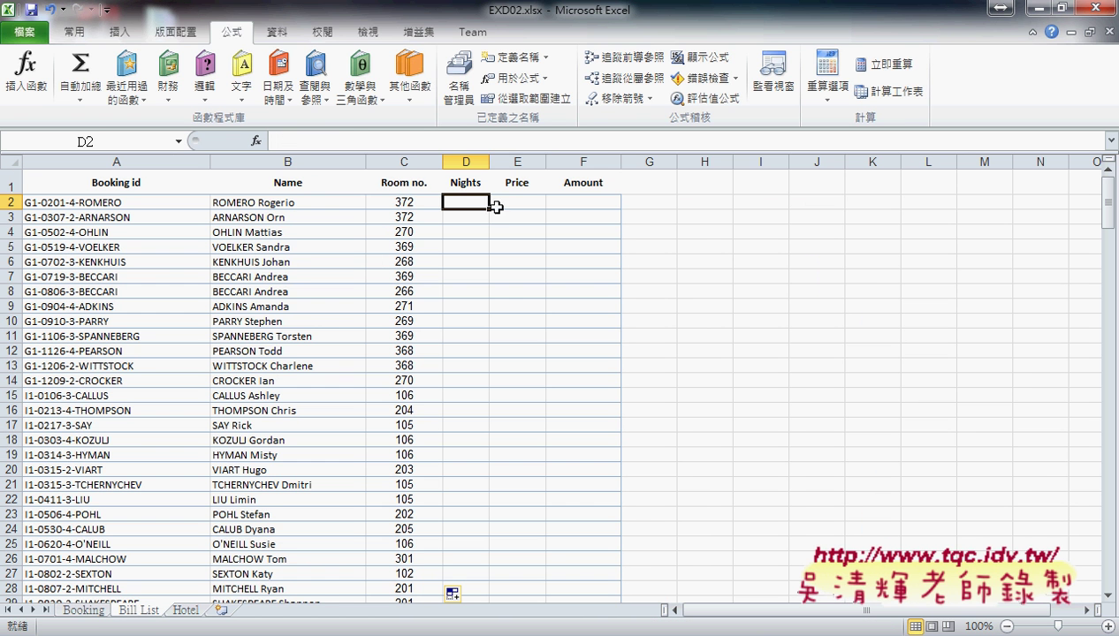
Enter =VLOOKUP(A2,Booking,5,0)-VLOOKUP(A2,Booking,4,0) in D2 and fill it down the Nights column.
{"action": "left_click", "coordinate": [288, 142]}
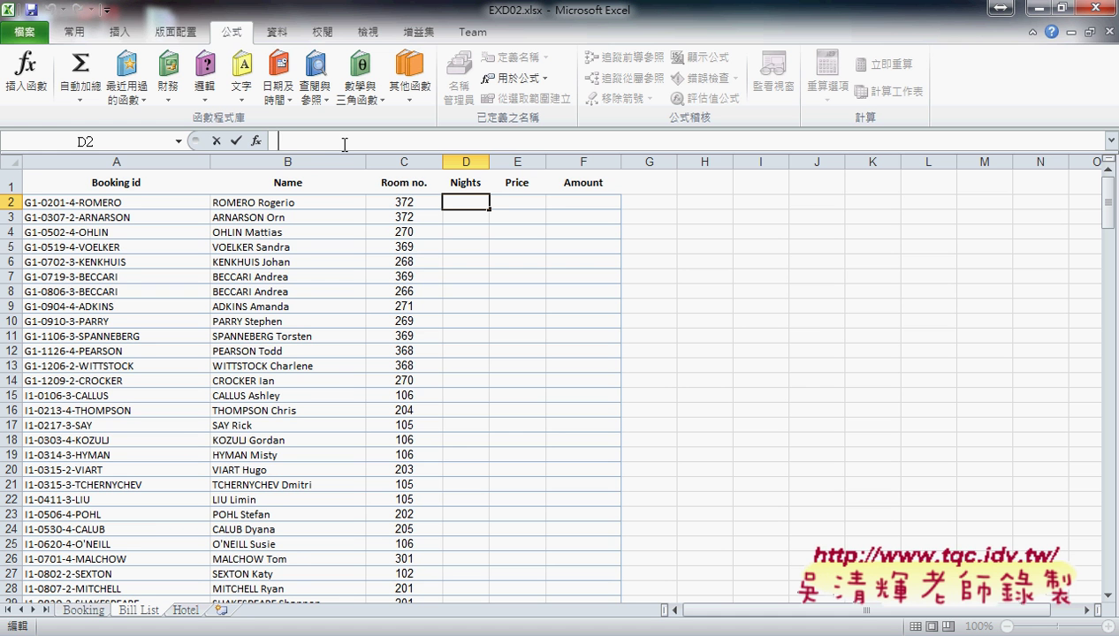
{"action": "type", "text": "=VLOOKUP(A2,Booking,8,0)"}
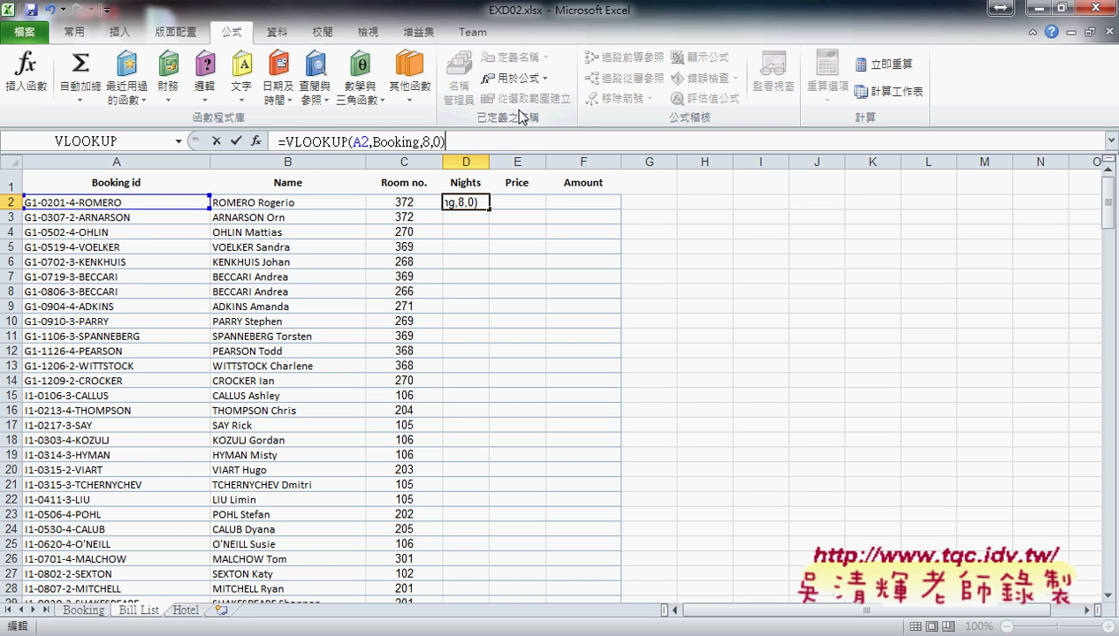
{"action": "double_click", "coordinate": [426, 142]}
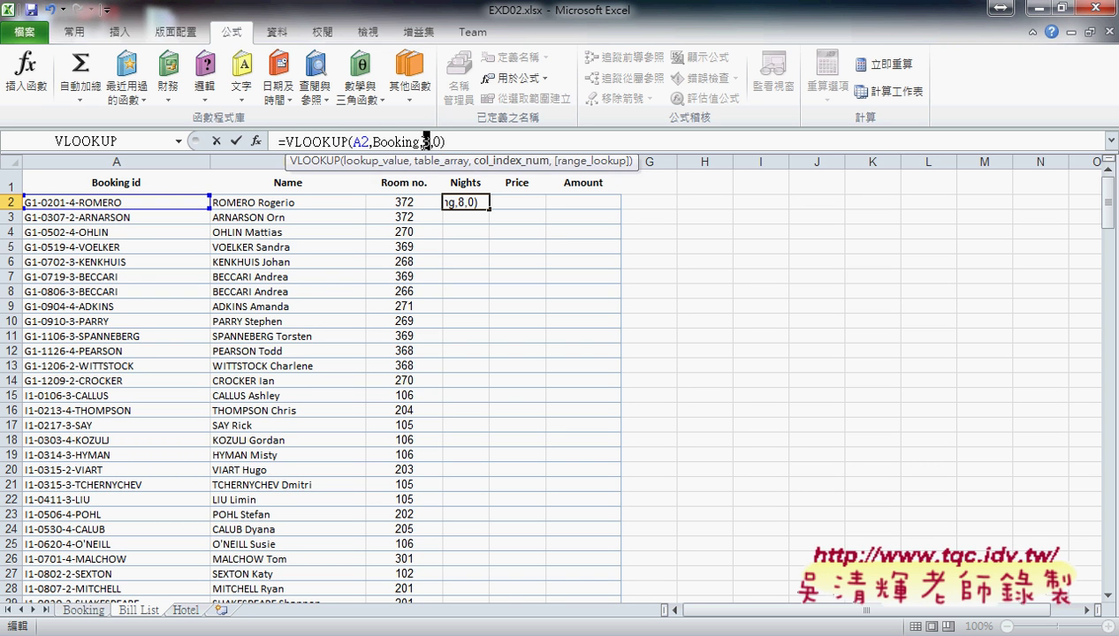
{"action": "type", "text": "5,0)"}
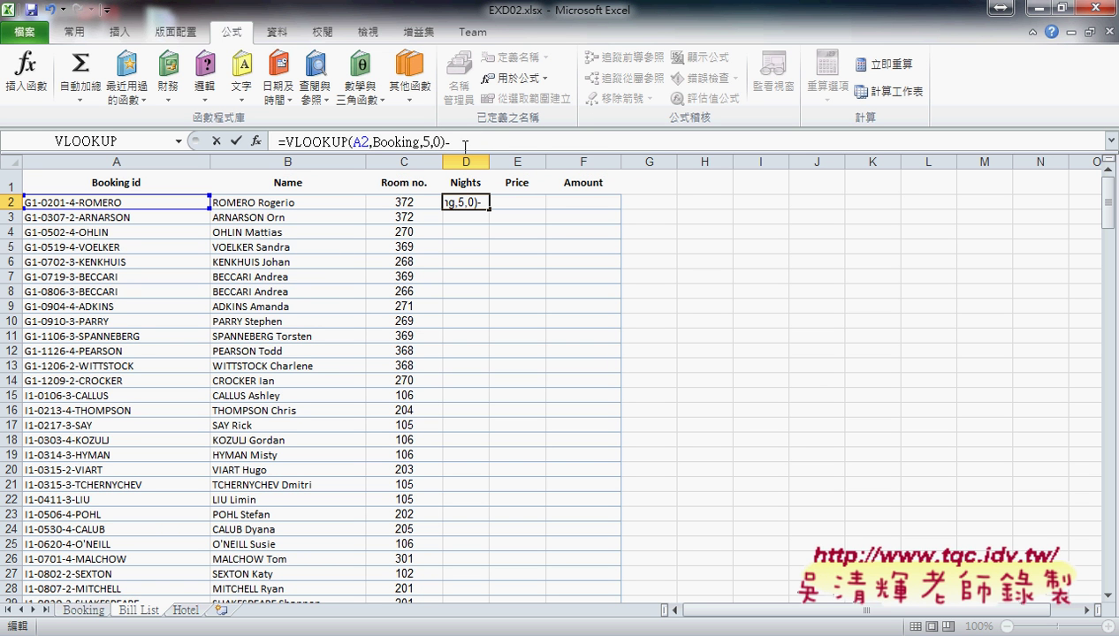
{"action": "type", "text": "-"}
{"action": "left_click_drag", "start_coordinate": [444, 141], "coordinate": [287, 141]}
{"action": "key", "text": "ctrl+c"}
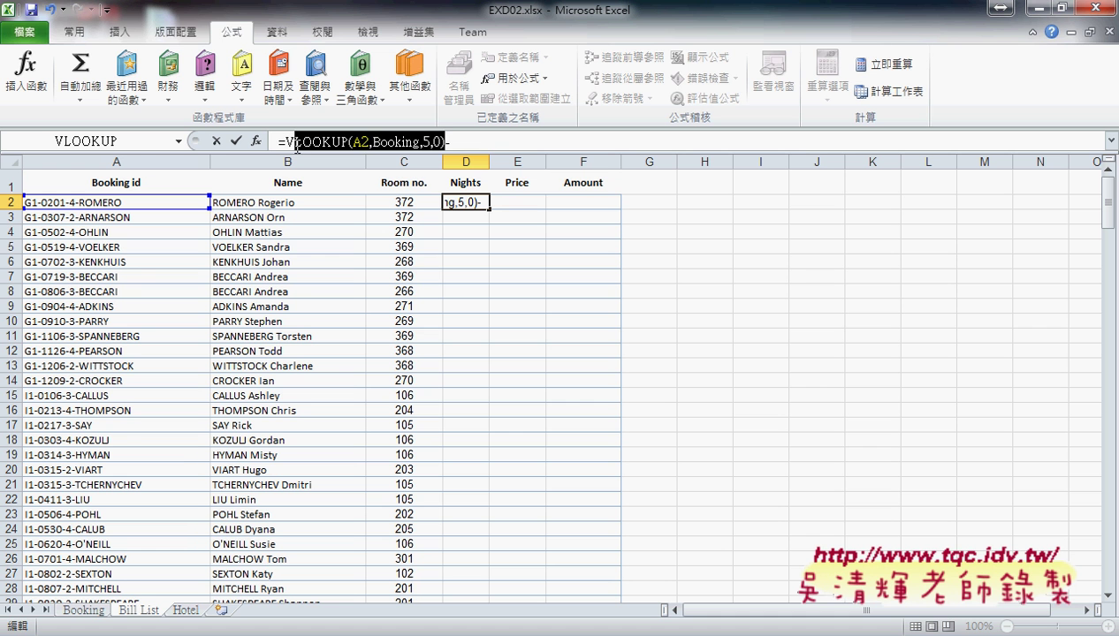
{"action": "left_click", "coordinate": [540, 140]}
{"action": "key", "text": "ctrl+v"}
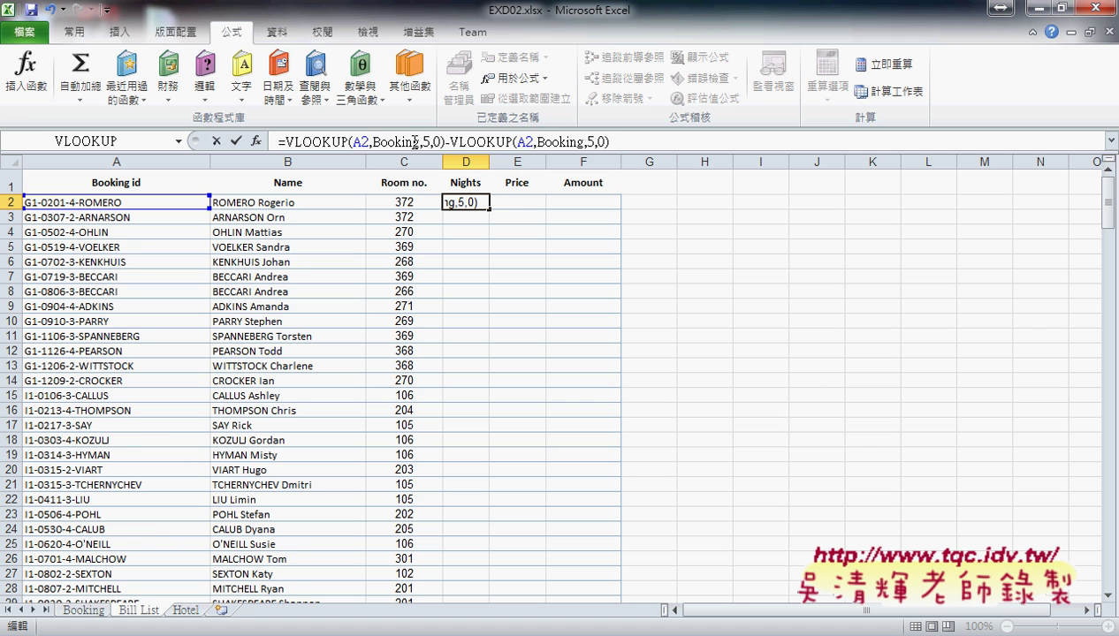
{"action": "double_click", "coordinate": [590, 141]}
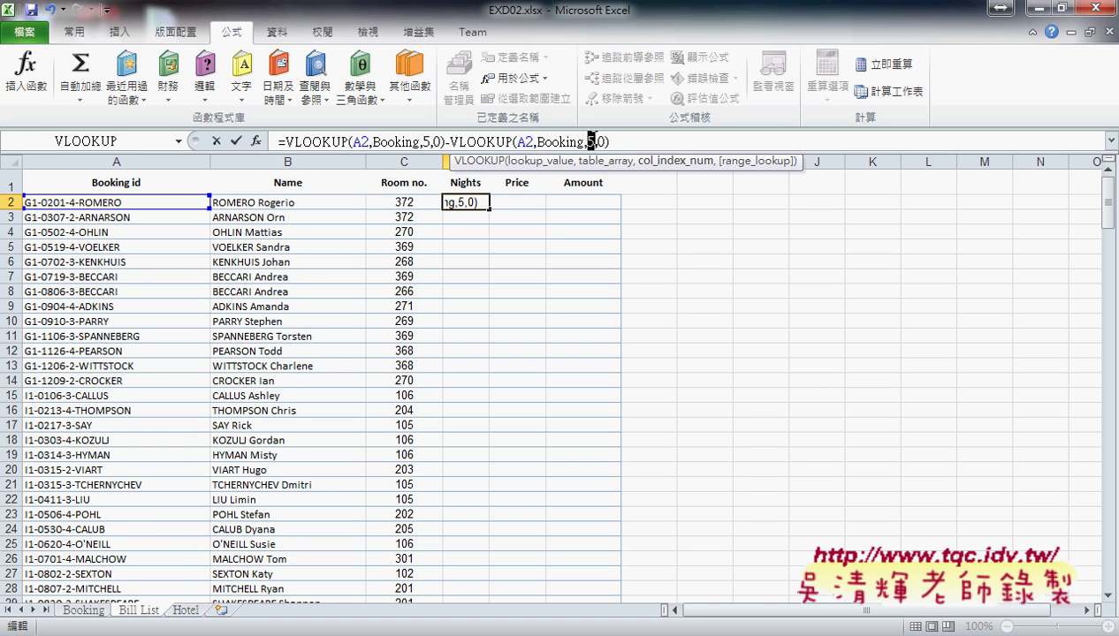
{"action": "type", "text": "4"}
{"action": "left_click", "coordinate": [236, 141]}
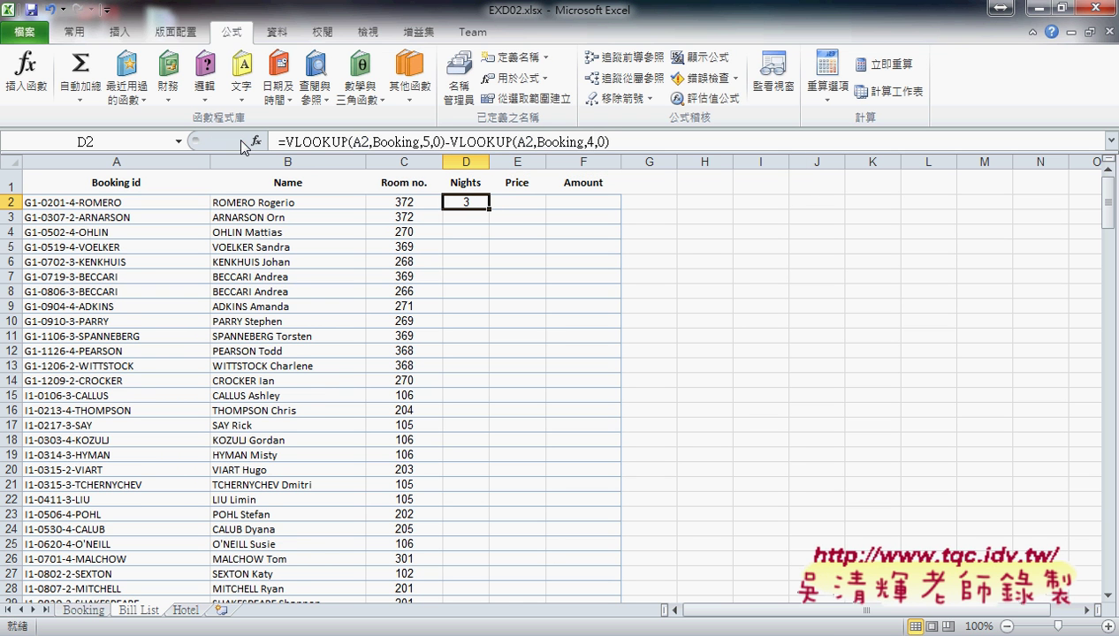
{"action": "double_click", "coordinate": [488, 209]}
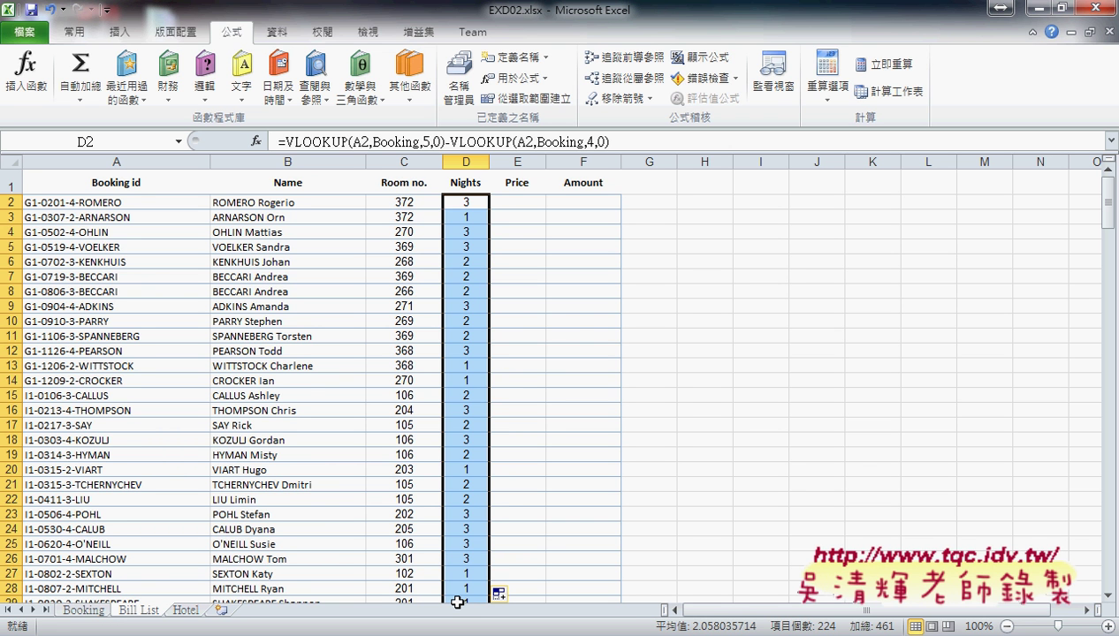
{"action": "left_click", "coordinate": [276, 202]}
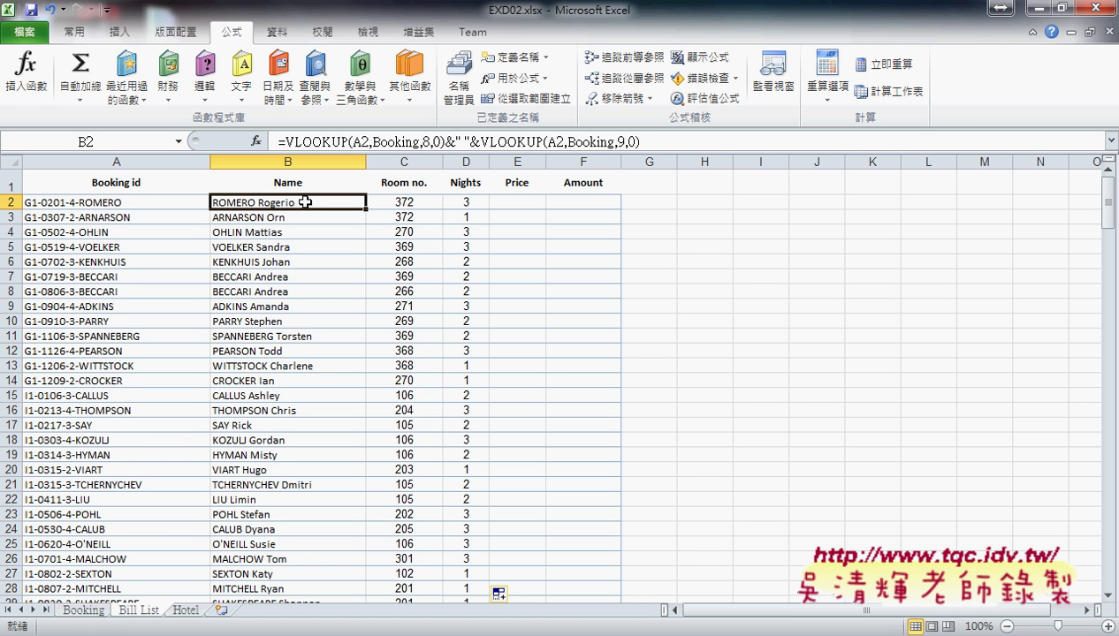
Review the C2 Room no. formula and empty Price cell E2, marking room 372, then show the Hotel sheet.
{"action": "left_click", "coordinate": [529, 204]}
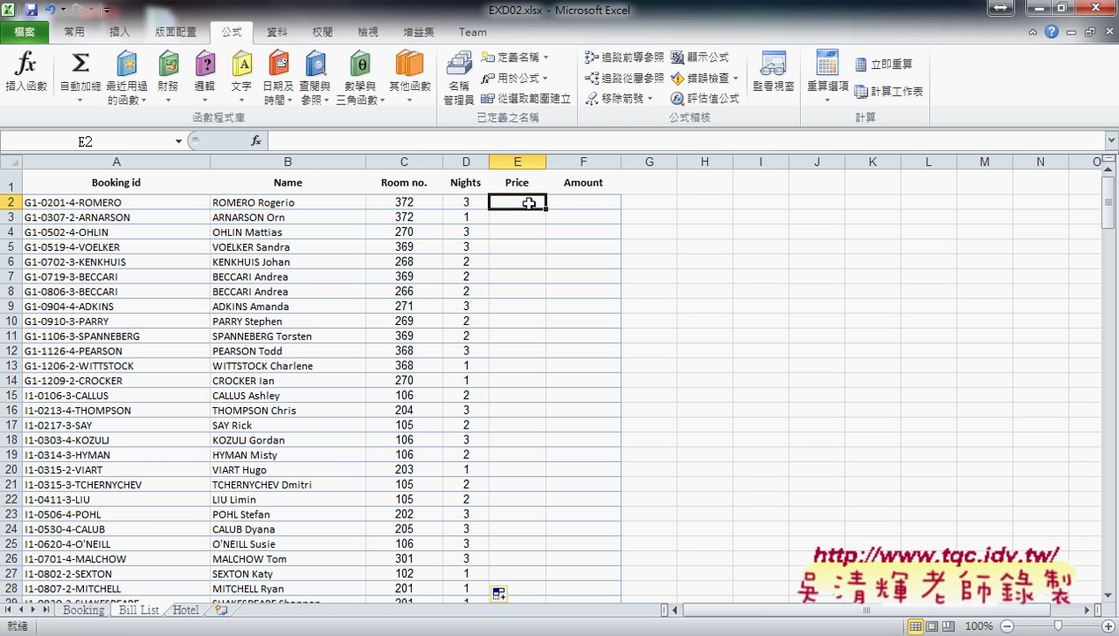
{"action": "left_click", "coordinate": [406, 205]}
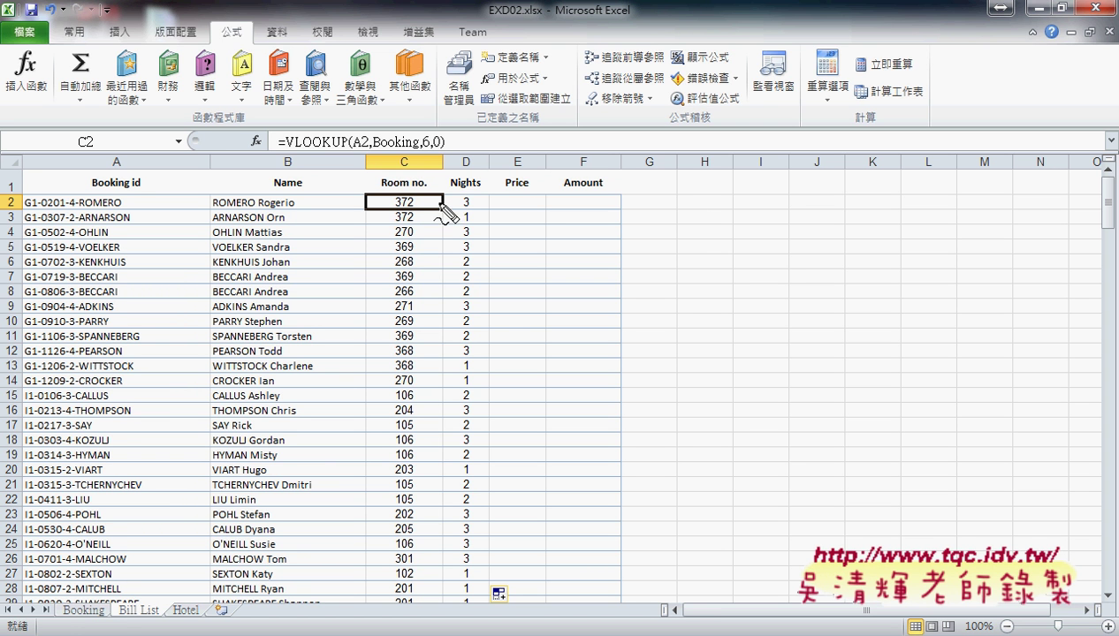
{"action": "left_click_drag", "start_coordinate": [432, 200], "coordinate": [423, 216]}
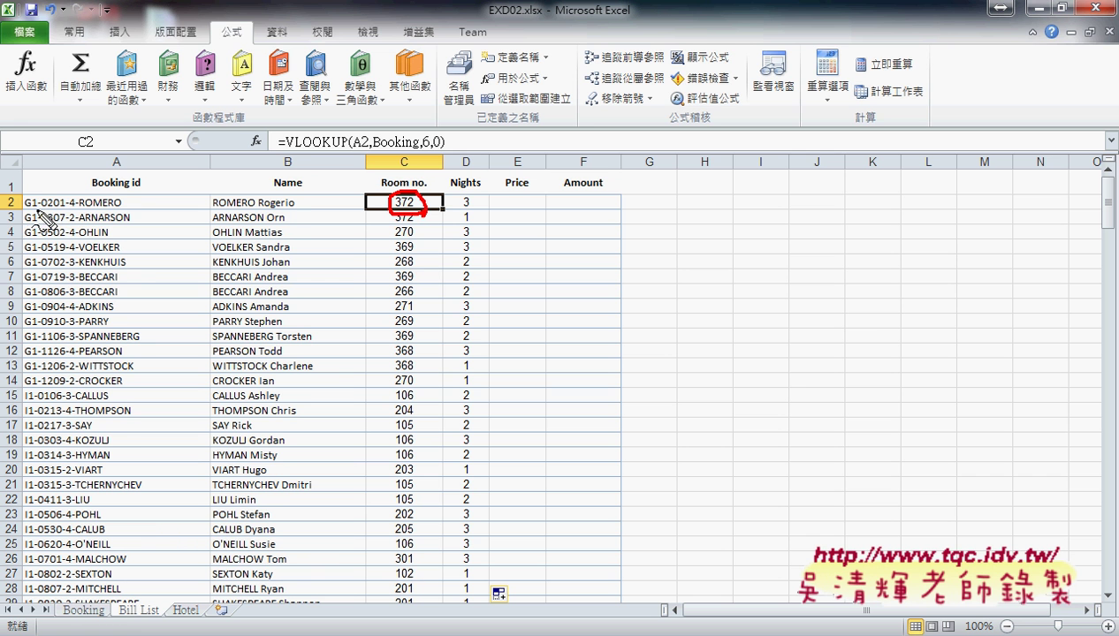
{"action": "mouse_move", "coordinate": [22, 210]}
{"action": "left_mouse_down"}
{"action": "mouse_move", "coordinate": [25, 198]}
{"action": "mouse_move", "coordinate": [41, 211]}
{"action": "left_mouse_up"}
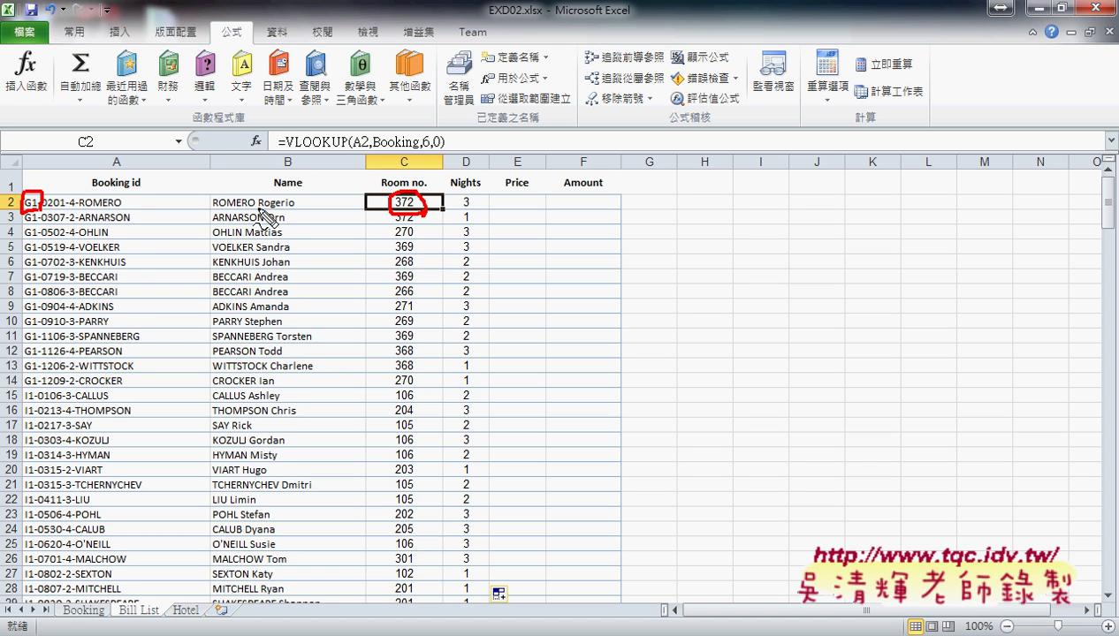
{"action": "mouse_move", "coordinate": [552, 219]}
{"action": "left_mouse_down"}
{"action": "mouse_move", "coordinate": [495, 205]}
{"action": "mouse_move", "coordinate": [548, 223]}
{"action": "left_mouse_up"}
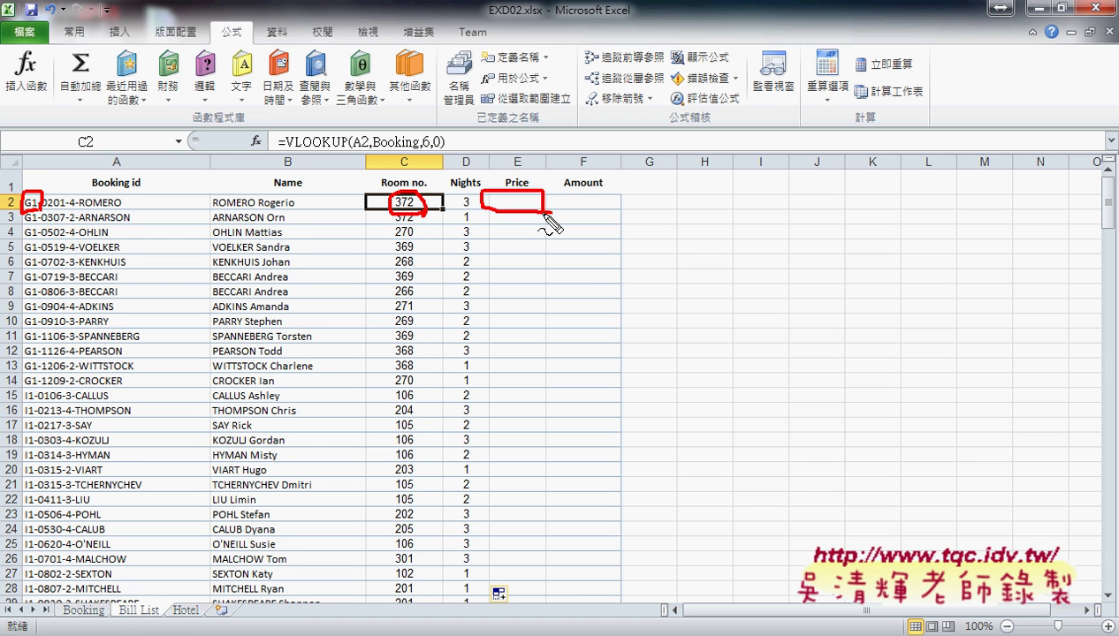
{"action": "key", "text": "Escape"}
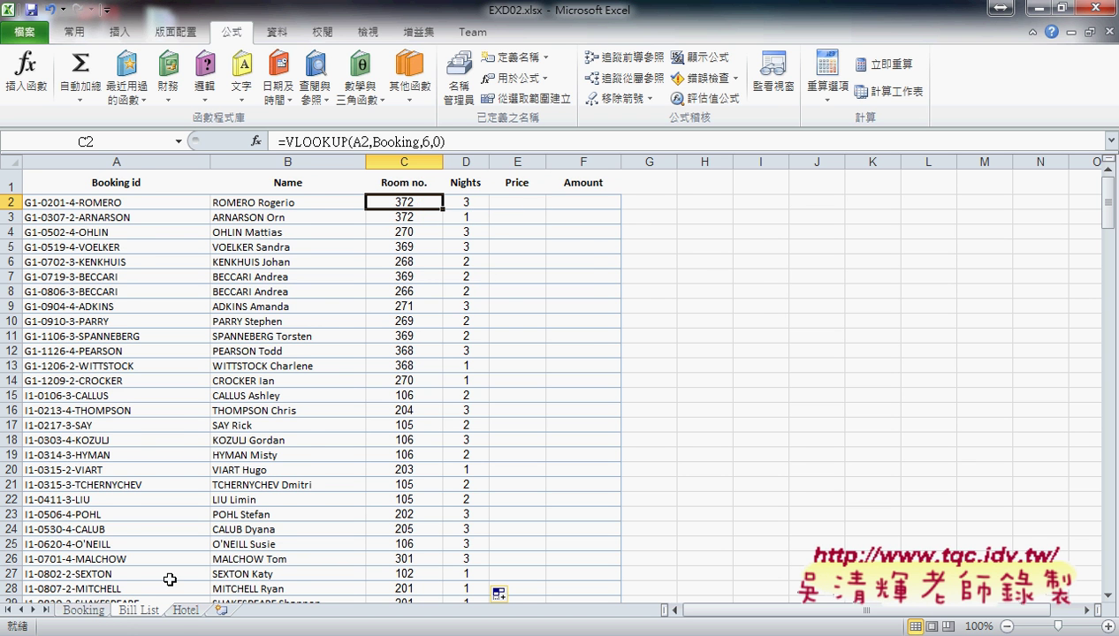
{"action": "left_click", "coordinate": [185, 610]}
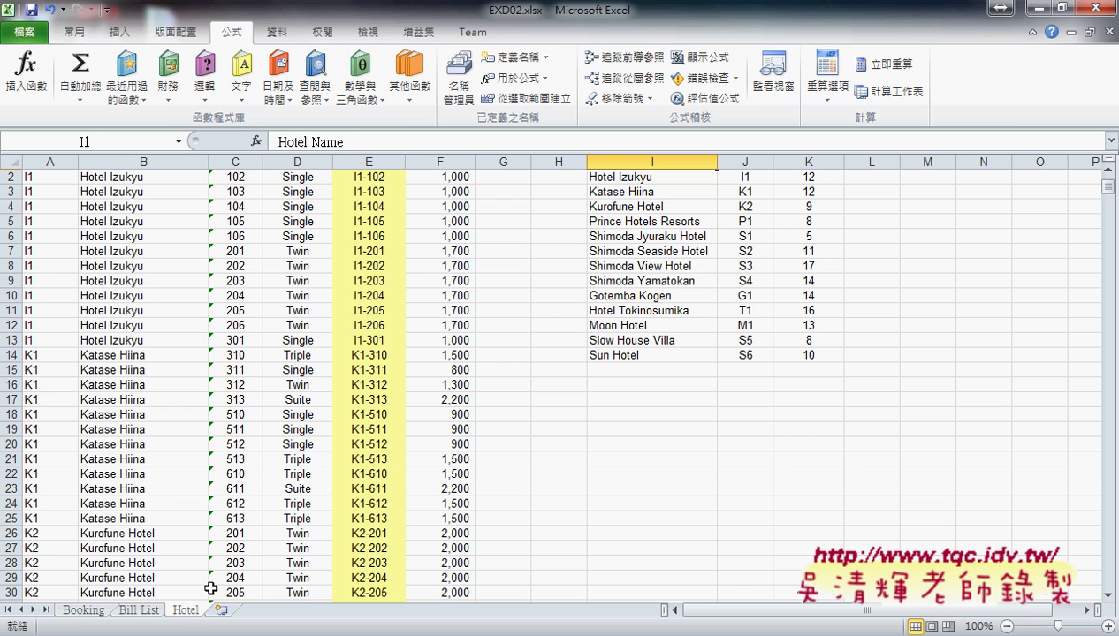
In Name Manager, confirm LookupPrice refers to Hotel!$E$2:$F$150, the room-code and price columns.
{"action": "left_click", "coordinate": [389, 283]}
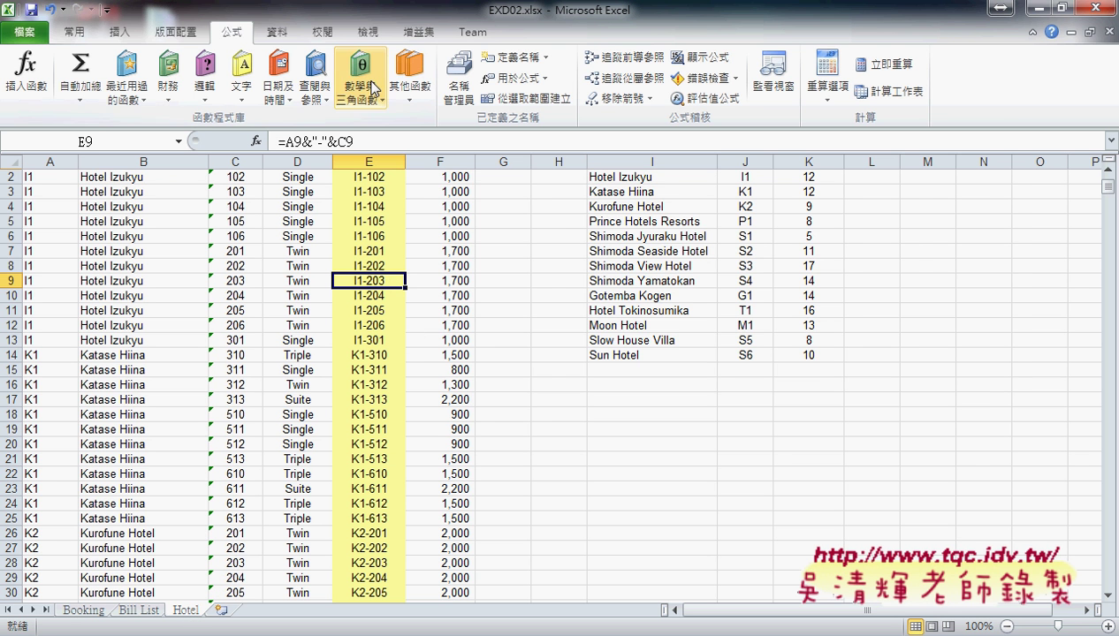
{"action": "left_click", "coordinate": [459, 79]}
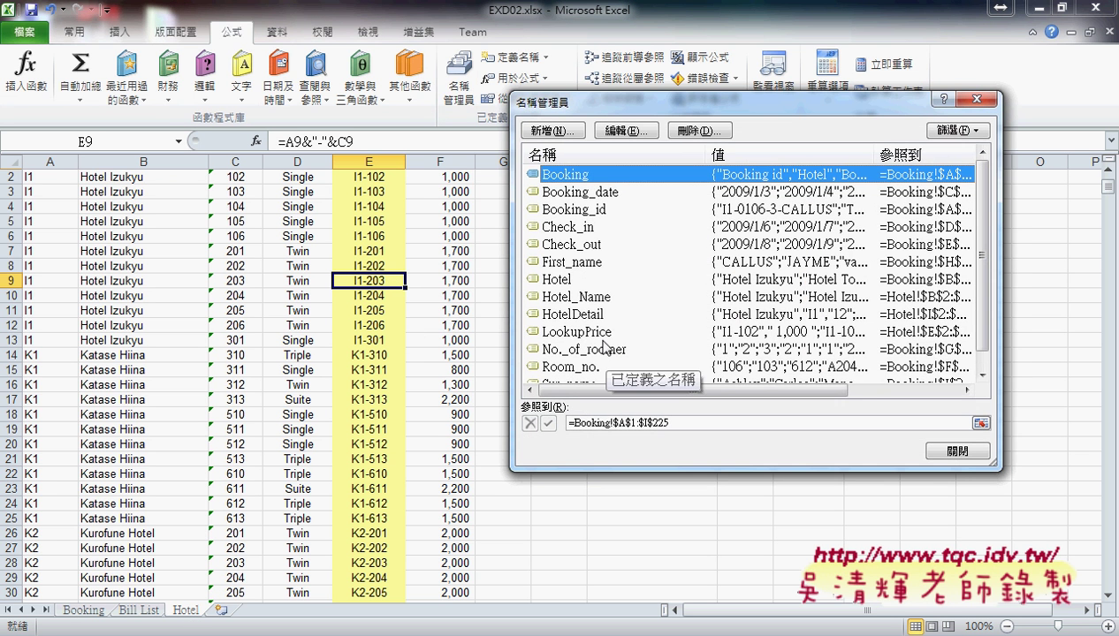
{"action": "left_click", "coordinate": [588, 333]}
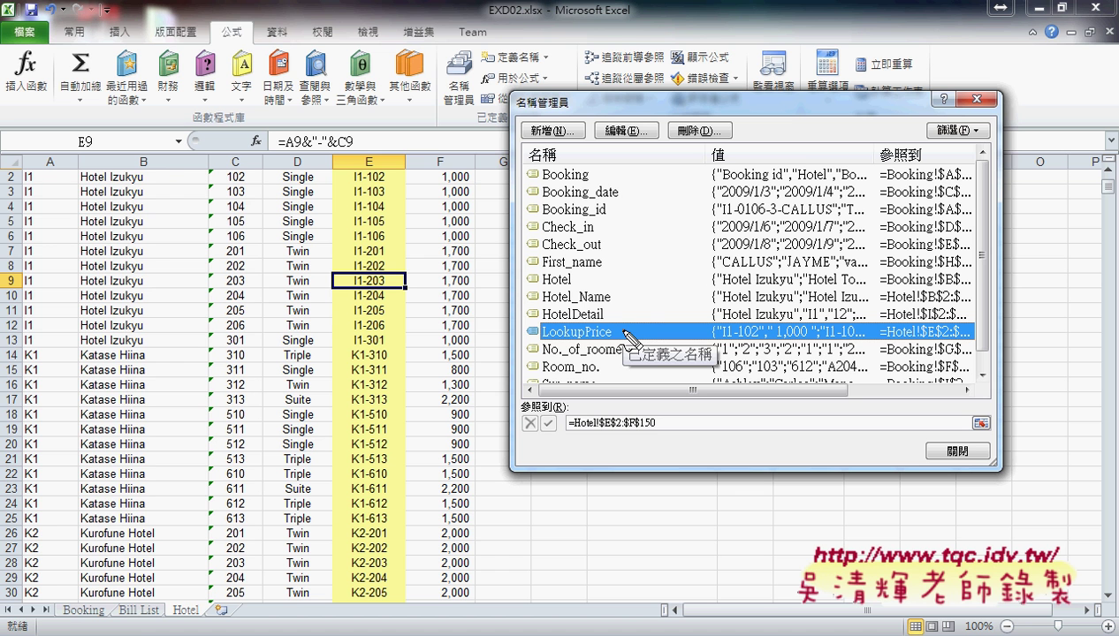
{"action": "left_click_drag", "start_coordinate": [631, 345], "coordinate": [635, 324]}
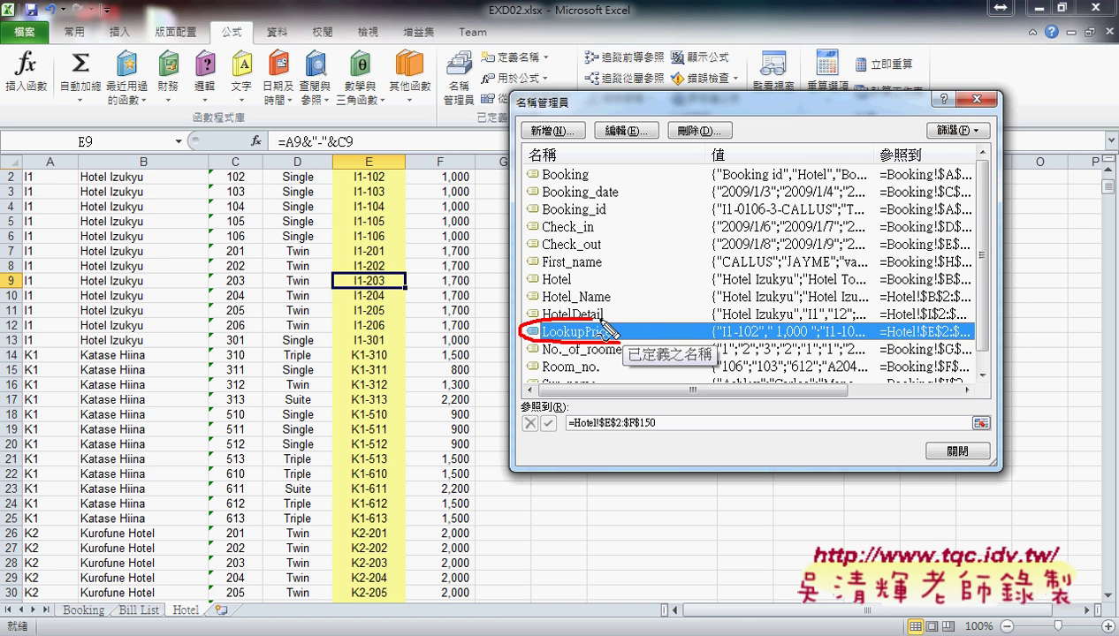
{"action": "left_click_drag", "start_coordinate": [329, 155], "coordinate": [336, 370]}
{"action": "left_click_drag", "start_coordinate": [351, 185], "coordinate": [477, 186]}
{"action": "key", "text": "Escape"}
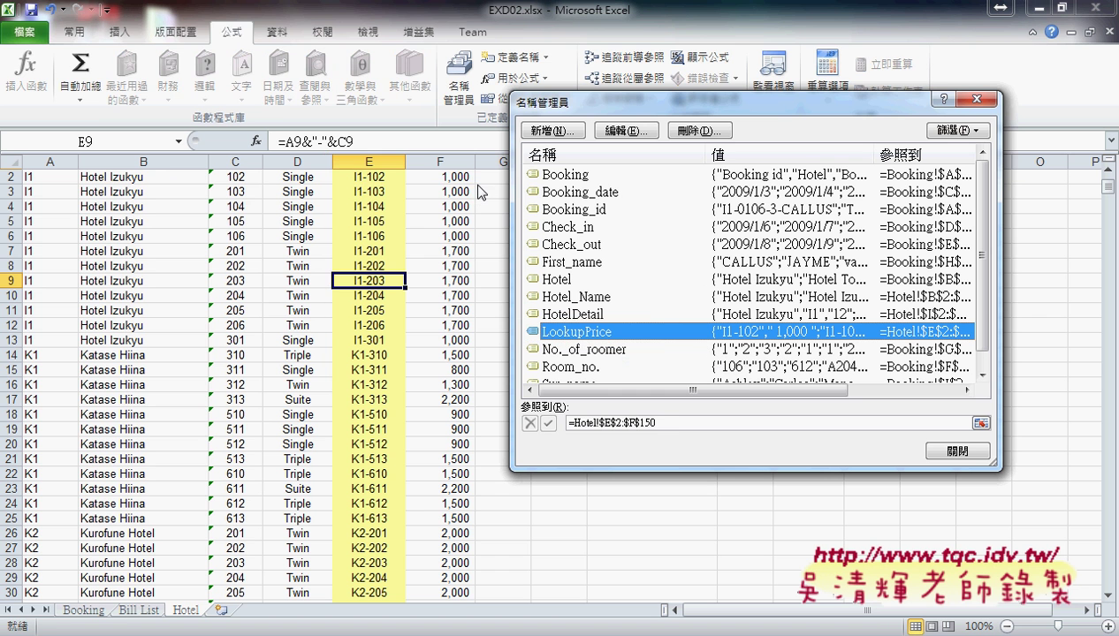
{"action": "left_click", "coordinate": [676, 427]}
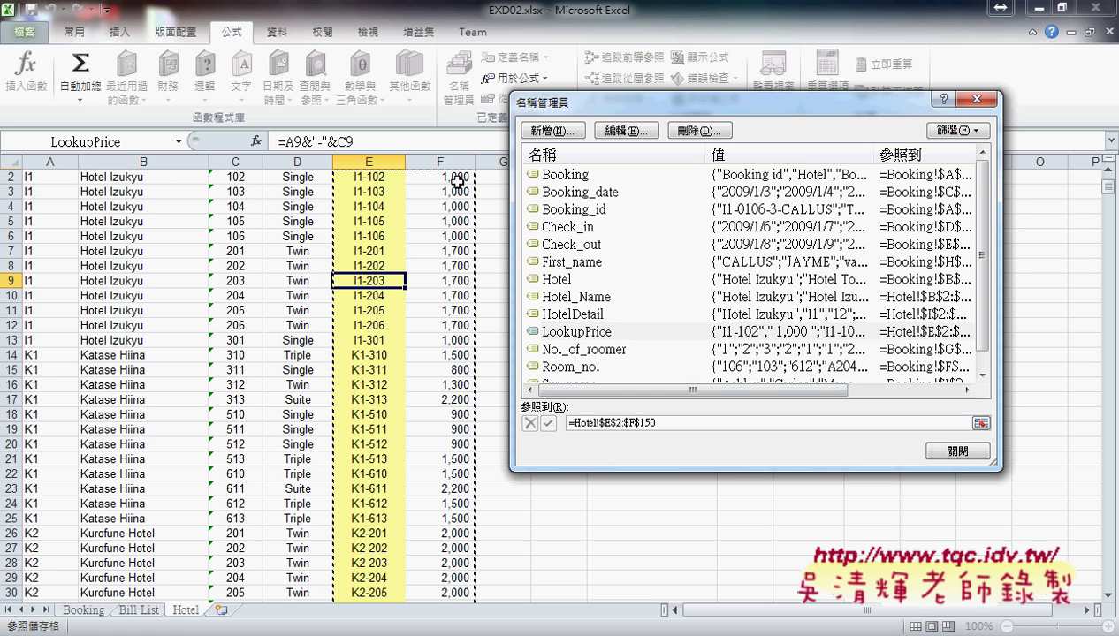
Close Name Manager and select Price cell E2 on the Bill List sheet.
{"action": "left_click", "coordinate": [957, 451]}
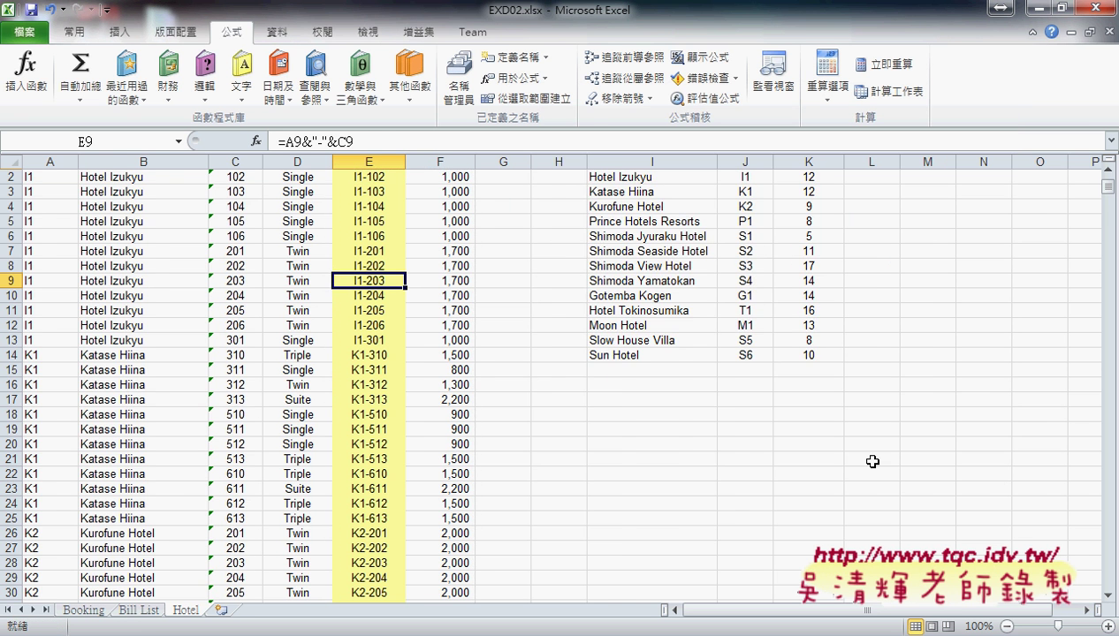
{"action": "left_click", "coordinate": [140, 611]}
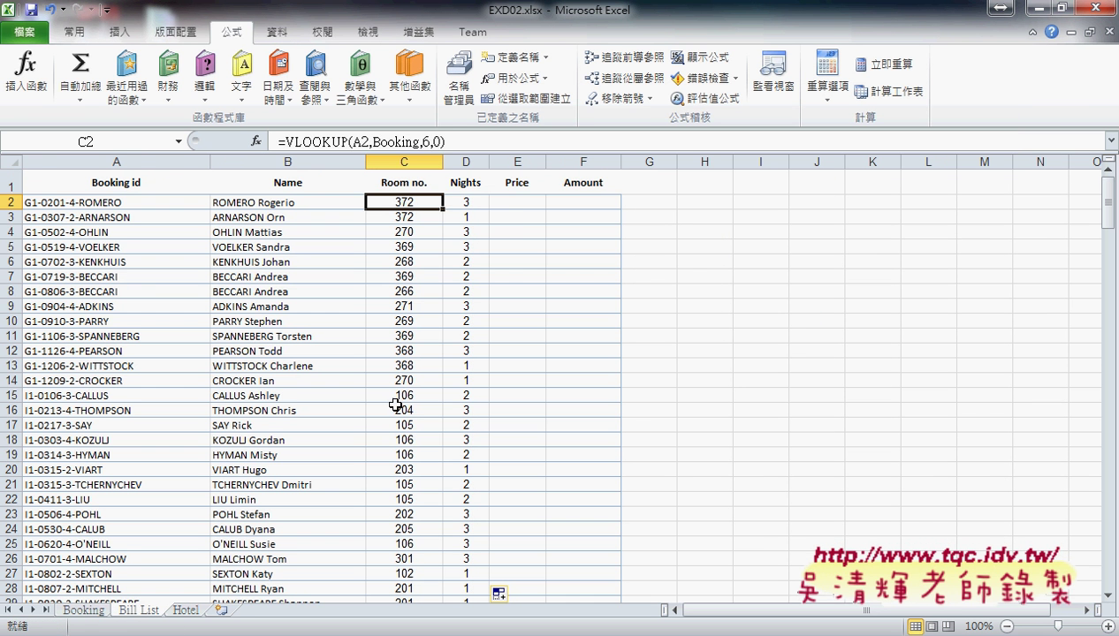
{"action": "left_click", "coordinate": [521, 200]}
Enter =LEFT(A2,2)&"-"&C2 in E2 to build the room code G1-372.
{"action": "left_click", "coordinate": [392, 141]}
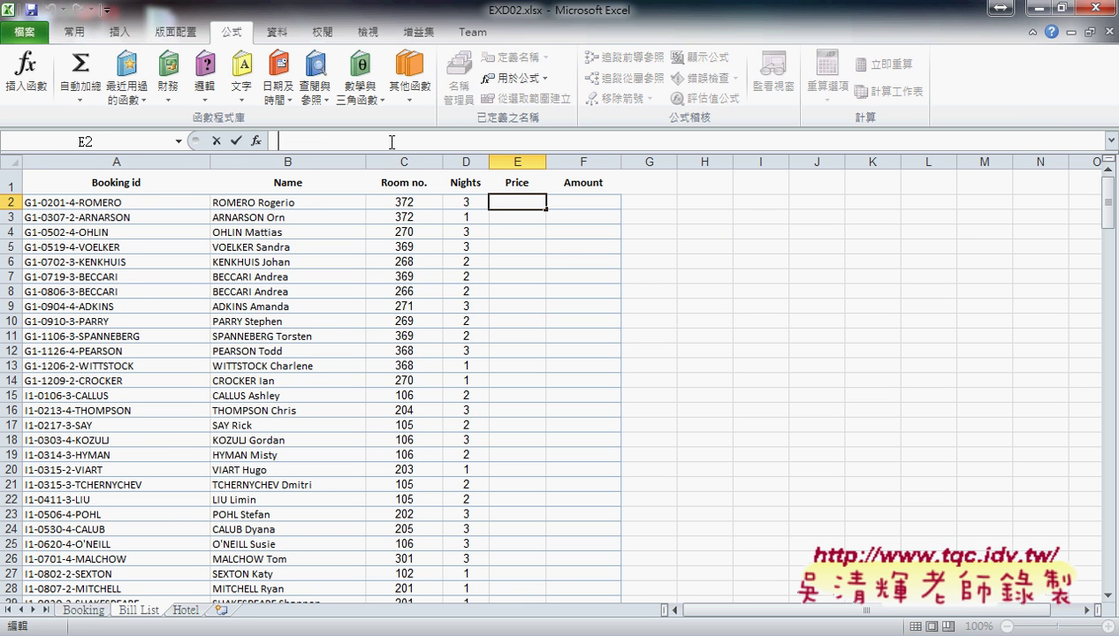
{"action": "type", "text": "="}
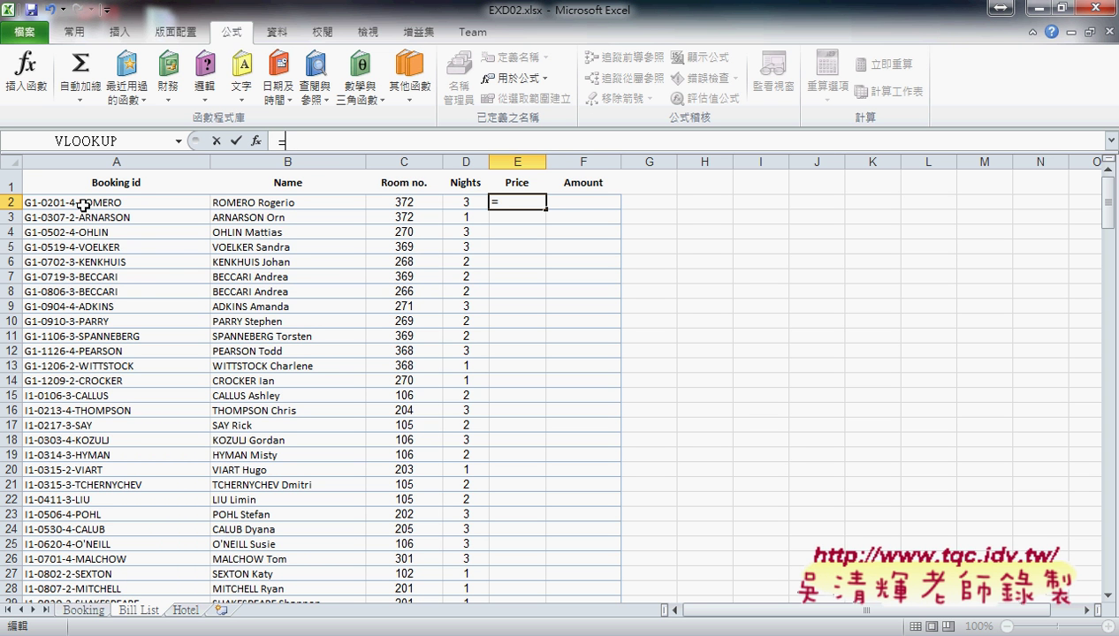
{"action": "left_click", "coordinate": [83, 204]}
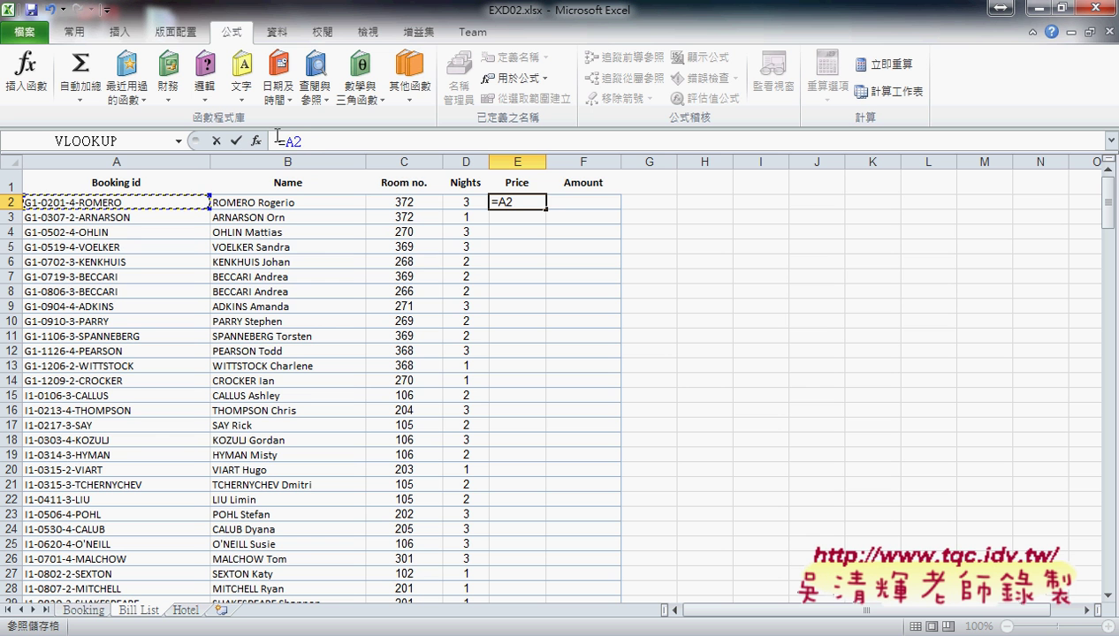
{"action": "type", "text": "v"}
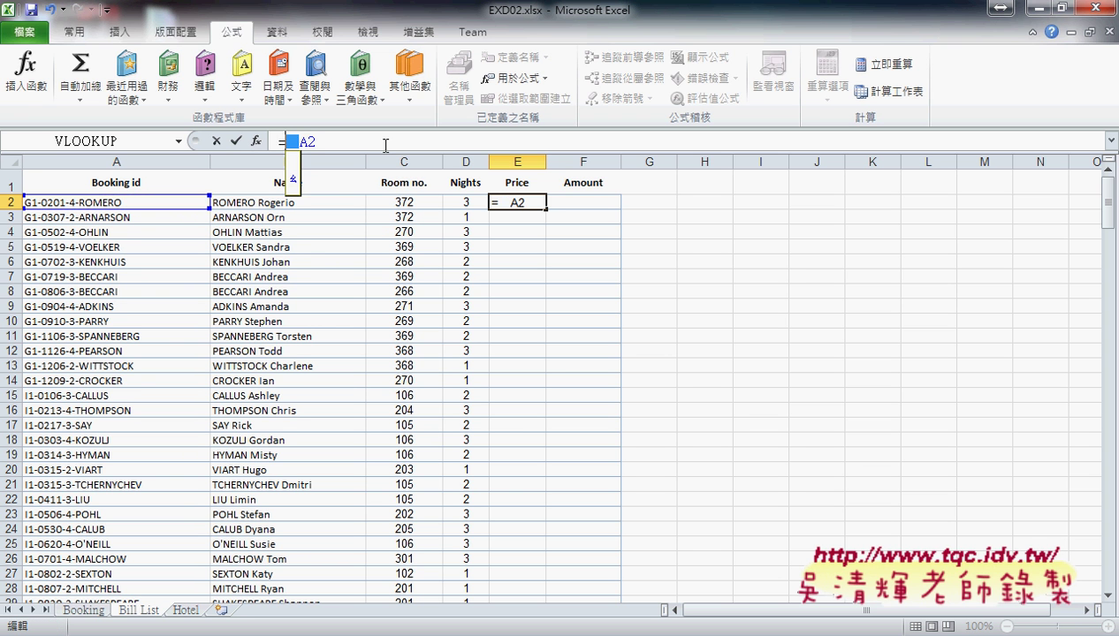
{"action": "type", "text": "t"}
{"action": "key", "text": "Escape"}
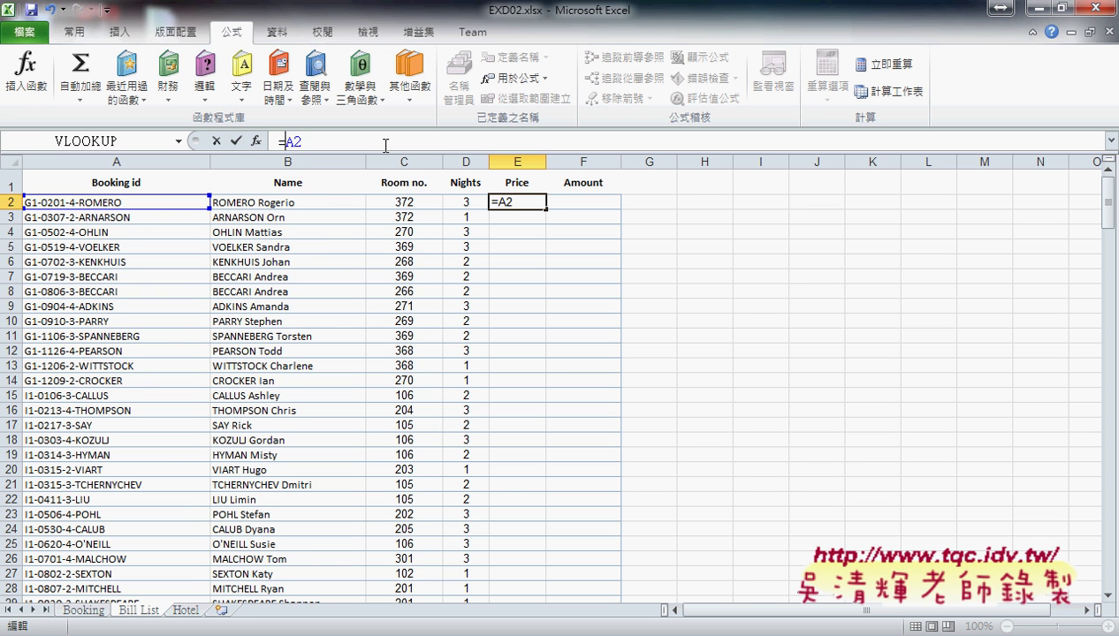
{"action": "type", "text": "left"}
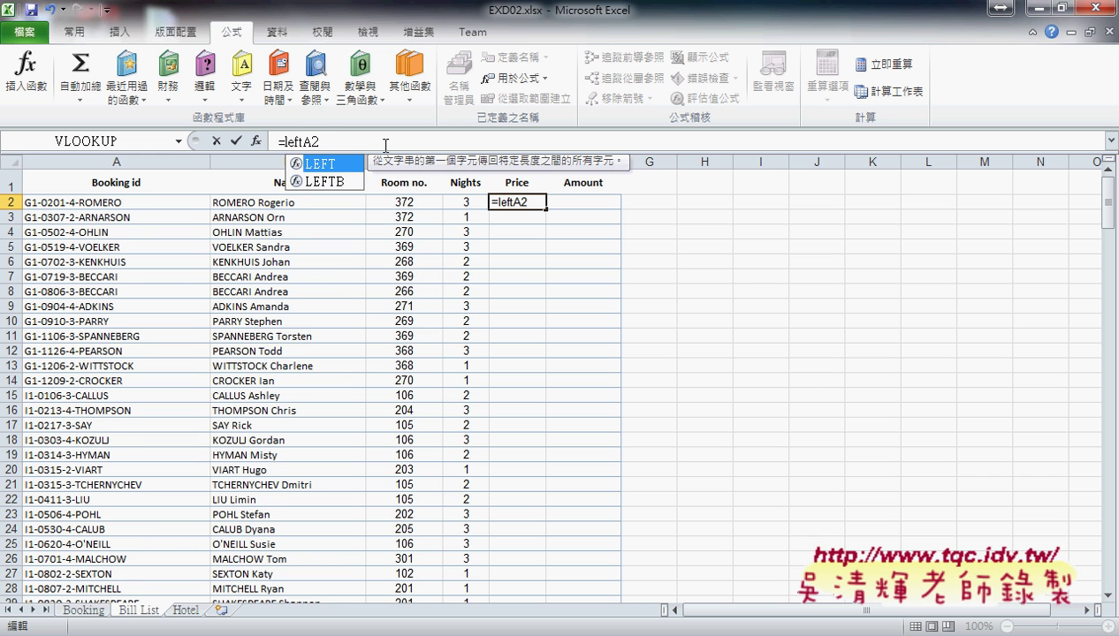
{"action": "type", "text": "("}
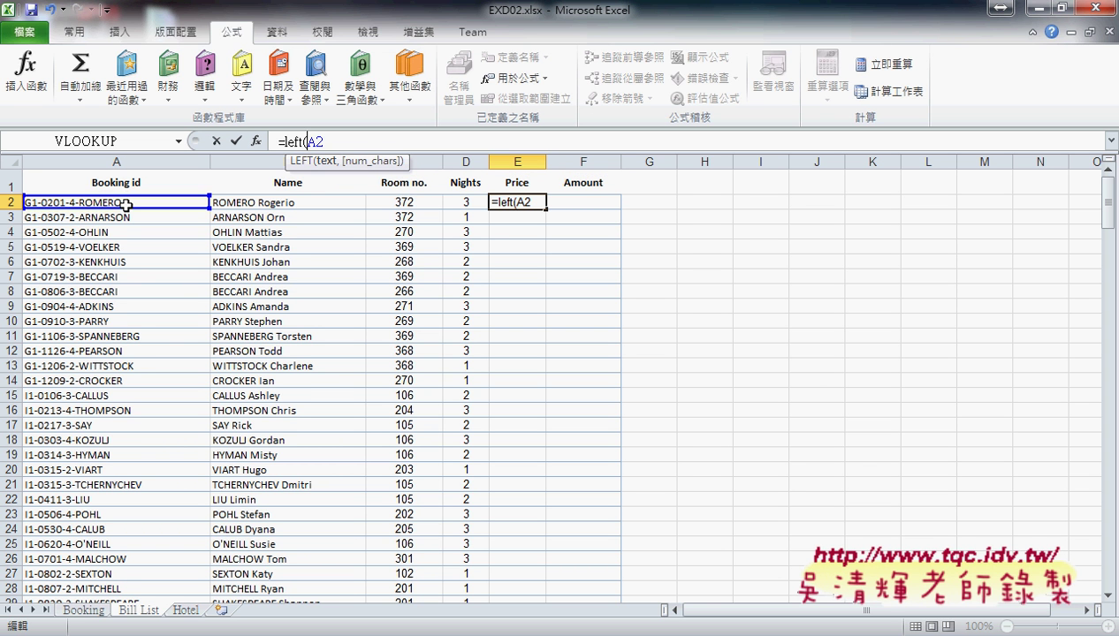
{"action": "left_click", "coordinate": [335, 139]}
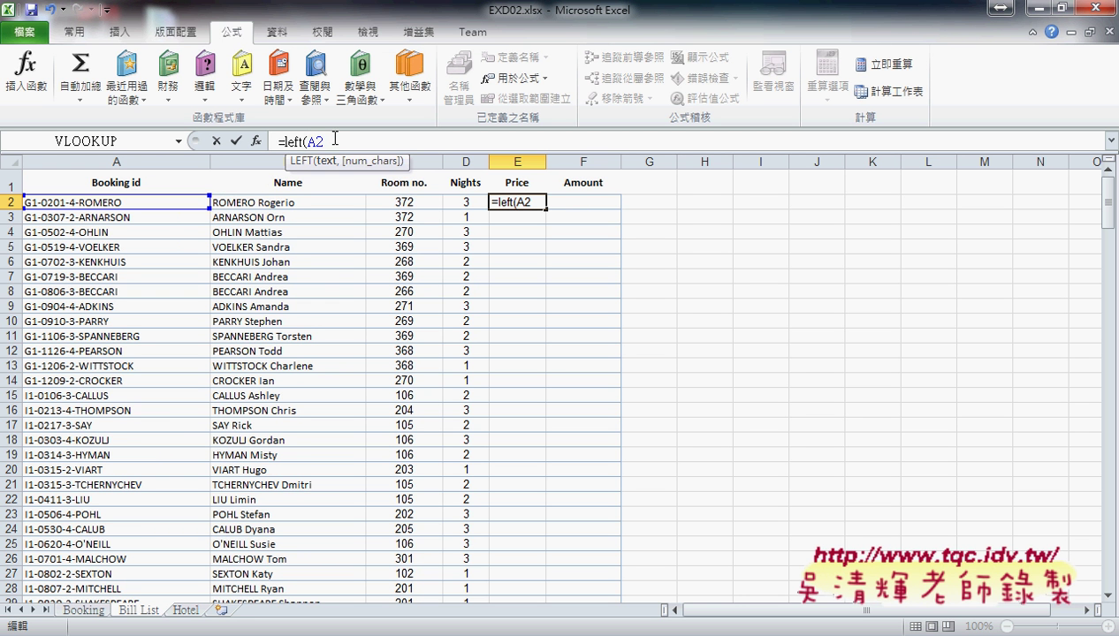
{"action": "type", "text": ",2"}
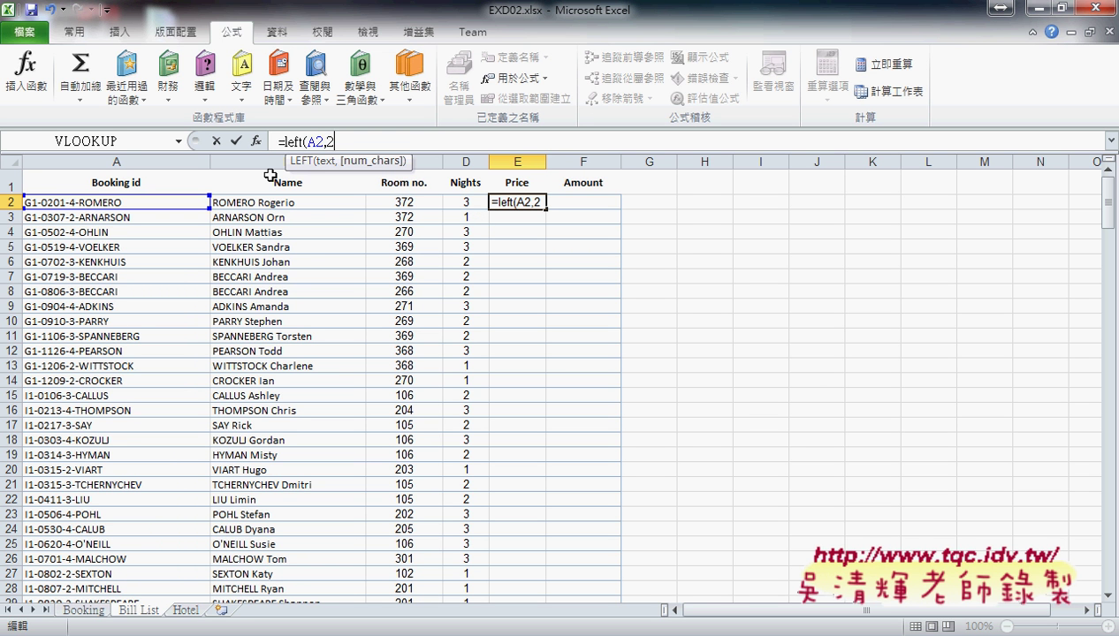
{"action": "type", "text": ")"}
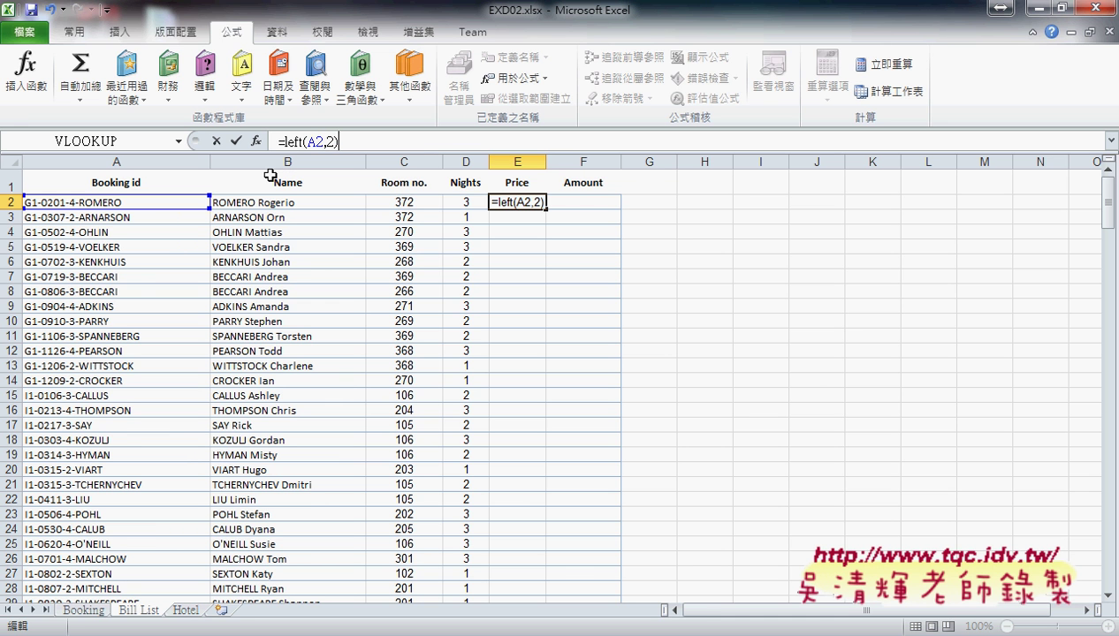
{"action": "type", "text": "&\"-"}
{"action": "type", "text": "\"&"}
{"action": "left_click", "coordinate": [423, 201]}
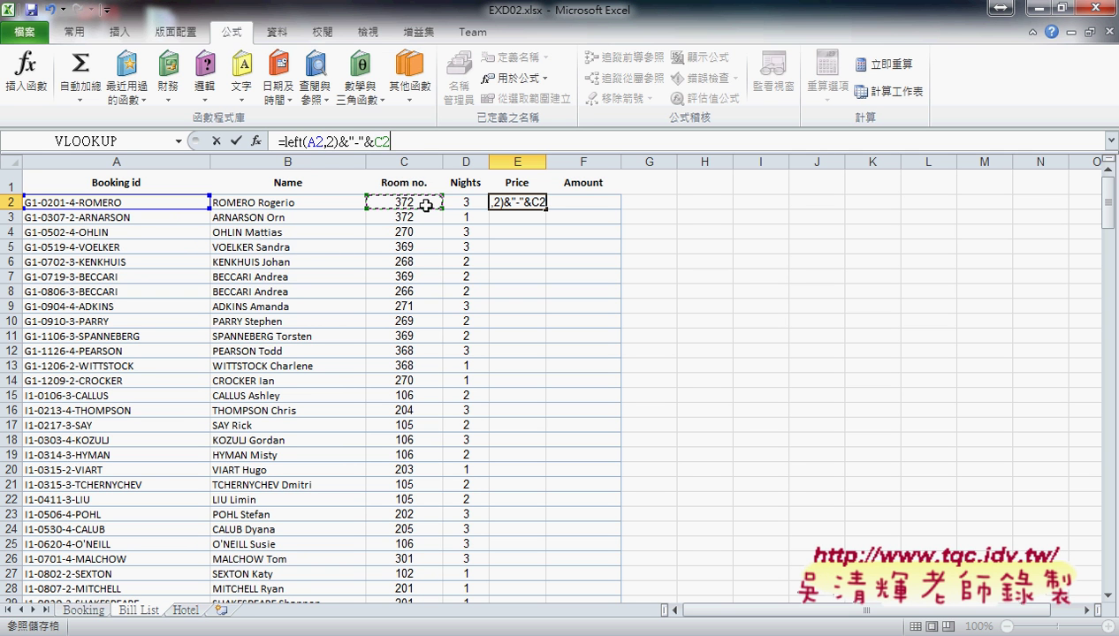
{"action": "left_click", "coordinate": [236, 142]}
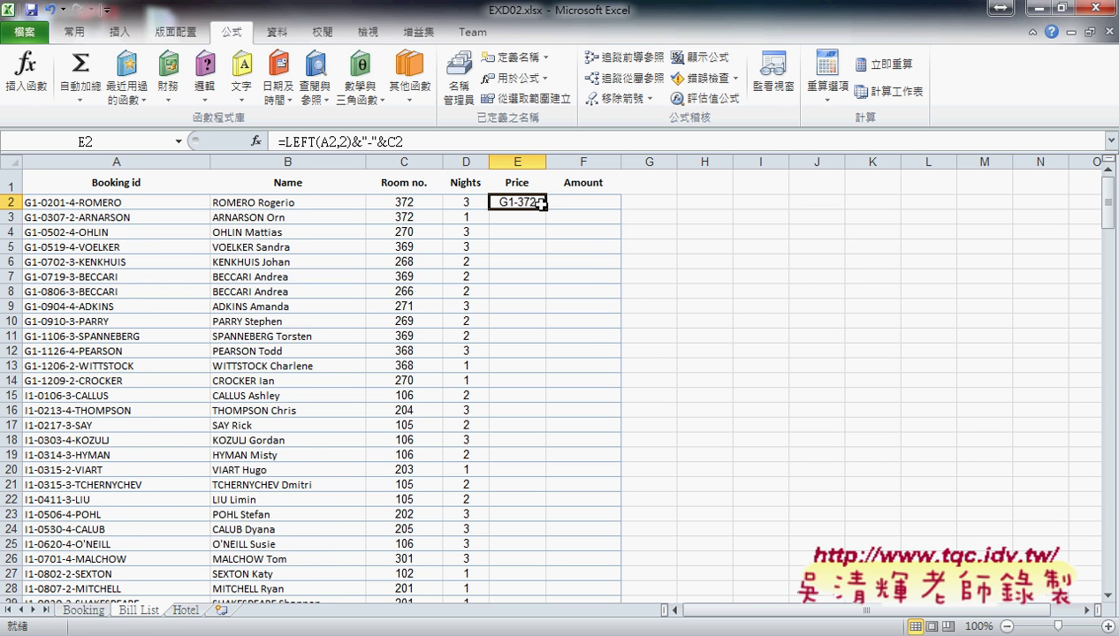
{"action": "left_click", "coordinate": [186, 610]}
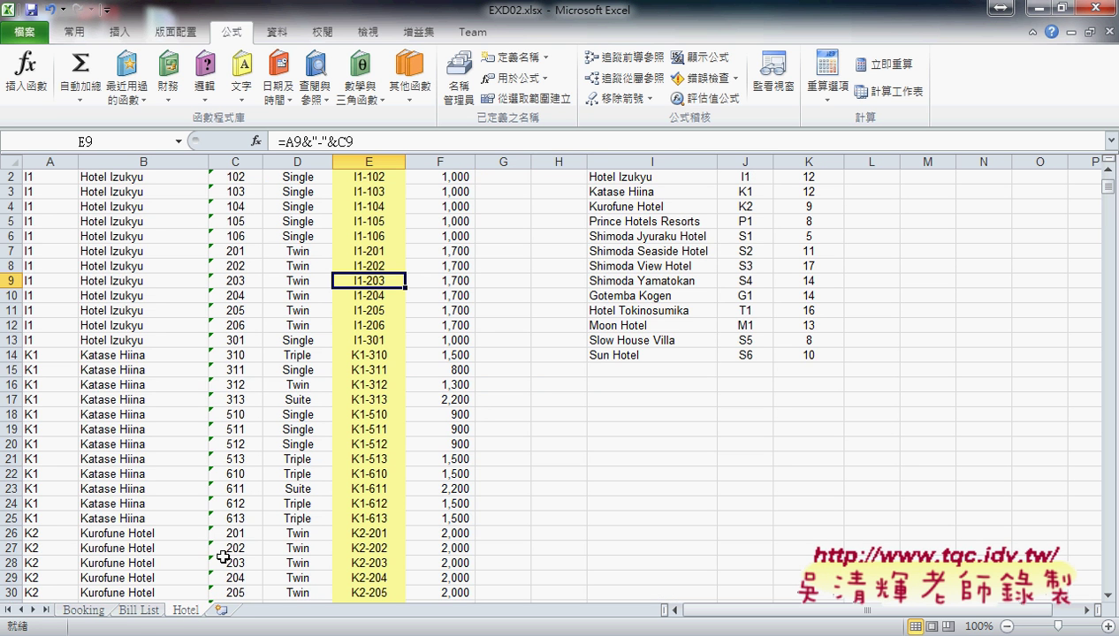
{"action": "scroll", "coordinate": [372, 292], "scroll_direction": "down", "scroll_amount": 4}
{"action": "scroll", "coordinate": [375, 301], "scroll_direction": "down", "scroll_amount": 3}
{"action": "scroll", "coordinate": [382, 310], "scroll_direction": "down", "scroll_amount": 2}
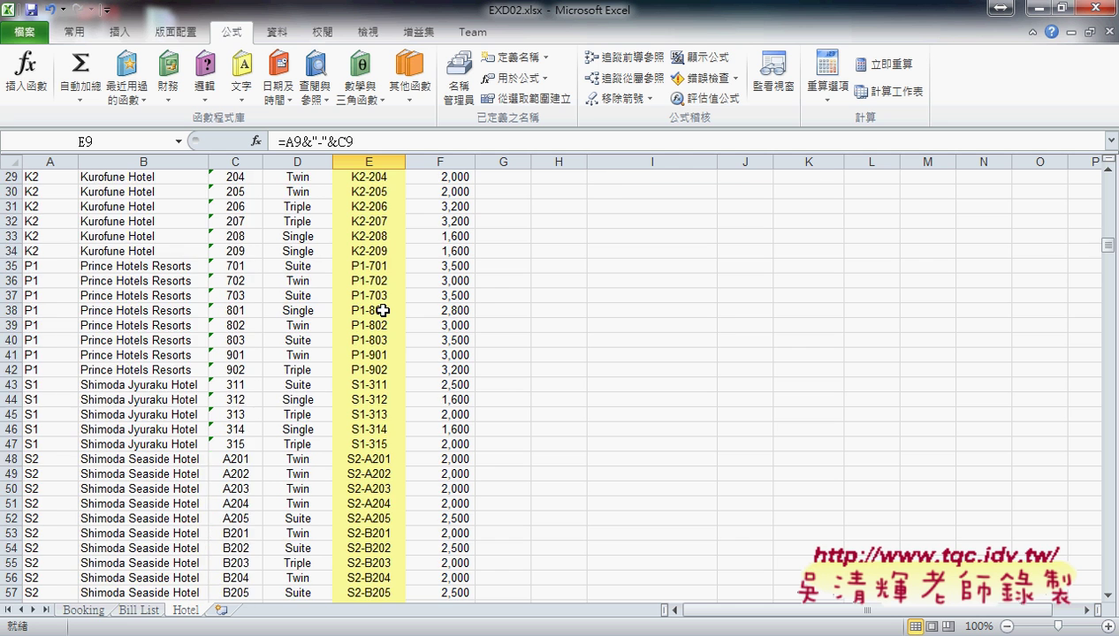
{"action": "scroll", "coordinate": [381, 310], "scroll_direction": "down", "scroll_amount": 1}
{"action": "scroll", "coordinate": [382, 310], "scroll_direction": "down", "scroll_amount": 3}
{"action": "scroll", "coordinate": [382, 310], "scroll_direction": "down", "scroll_amount": 5}
{"action": "scroll", "coordinate": [381, 310], "scroll_direction": "down", "scroll_amount": 1}
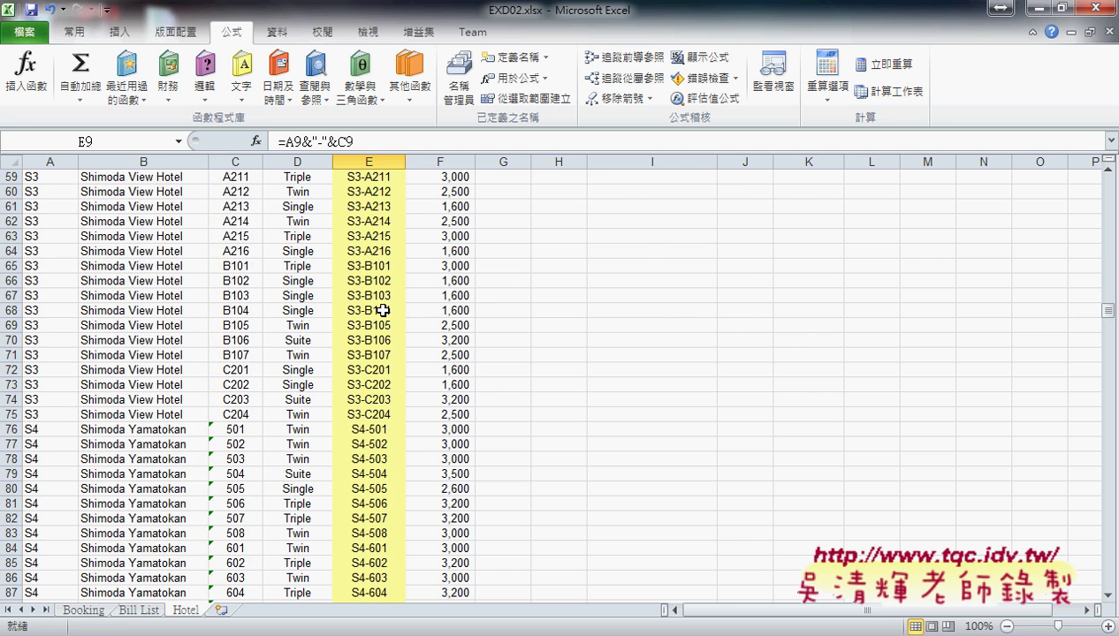
{"action": "scroll", "coordinate": [381, 310], "scroll_direction": "up", "scroll_amount": 10}
{"action": "scroll", "coordinate": [382, 311], "scroll_direction": "up", "scroll_amount": 5}
{"action": "scroll", "coordinate": [382, 310], "scroll_direction": "up", "scroll_amount": 5}
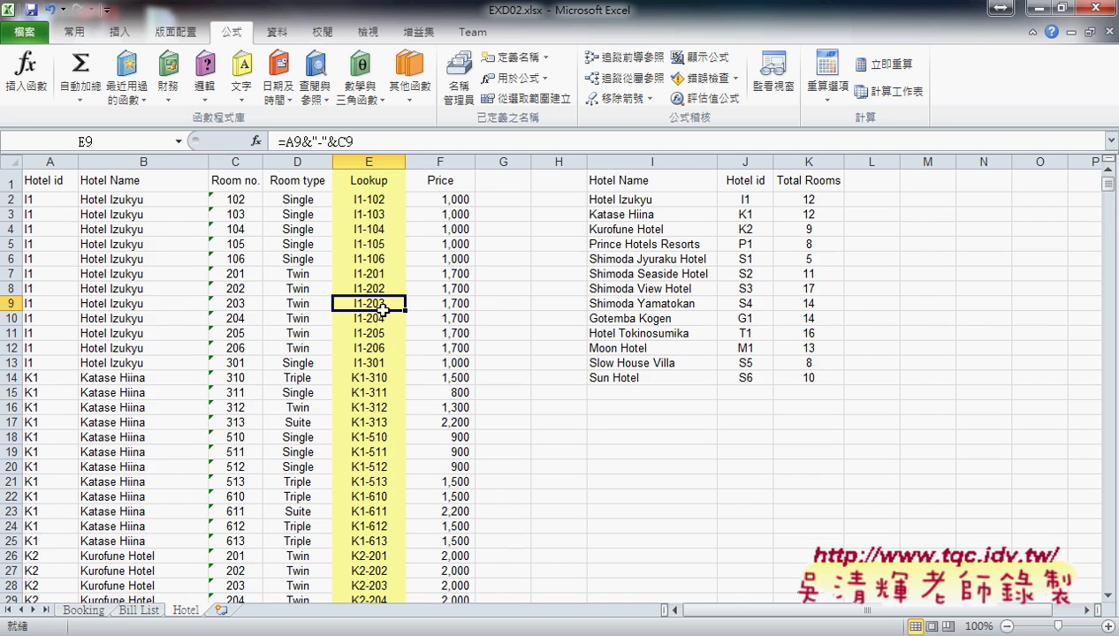
{"action": "scroll", "coordinate": [382, 308], "scroll_direction": "down", "scroll_amount": 7}
{"action": "scroll", "coordinate": [382, 309], "scroll_direction": "down", "scroll_amount": 6}
{"action": "scroll", "coordinate": [382, 310], "scroll_direction": "down", "scroll_amount": 5}
{"action": "scroll", "coordinate": [382, 310], "scroll_direction": "down", "scroll_amount": 4}
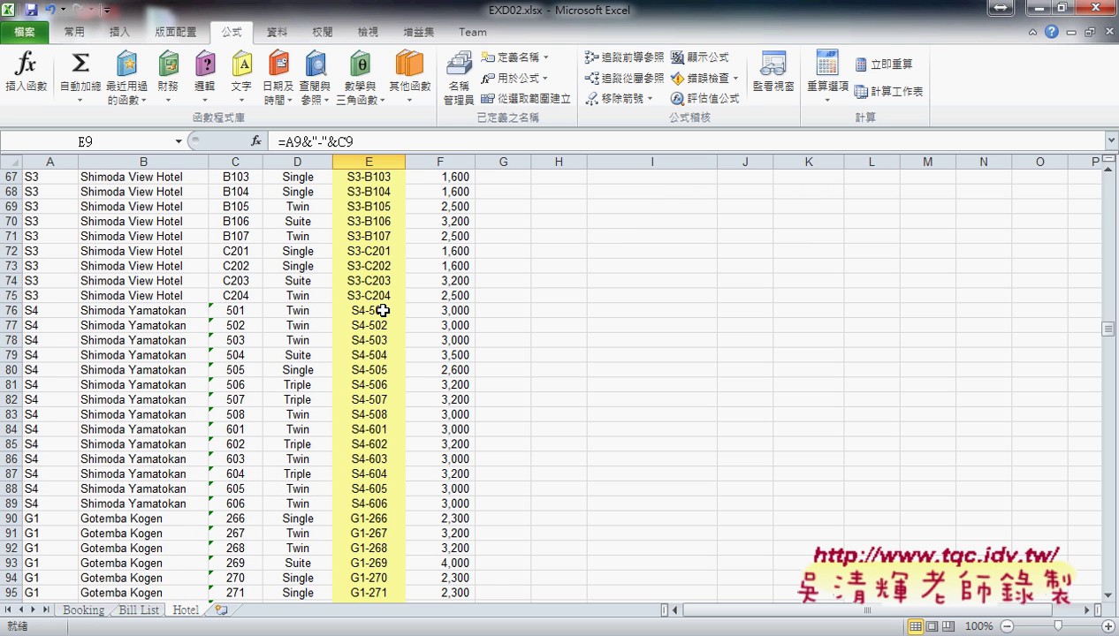
{"action": "scroll", "coordinate": [382, 311], "scroll_direction": "down", "scroll_amount": 4}
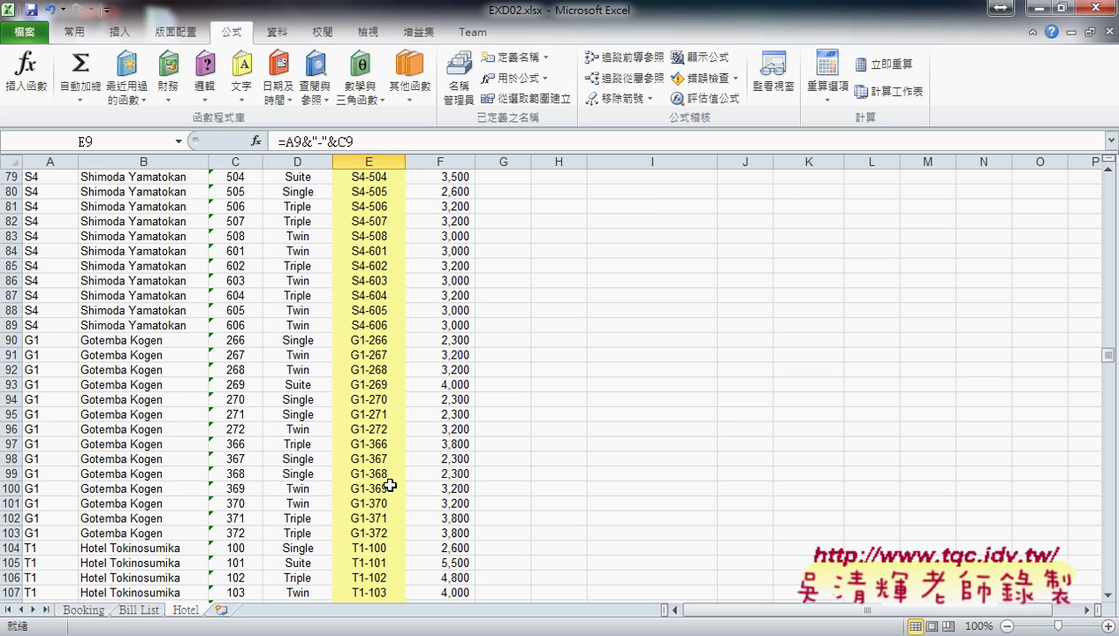
{"action": "left_click", "coordinate": [388, 533]}
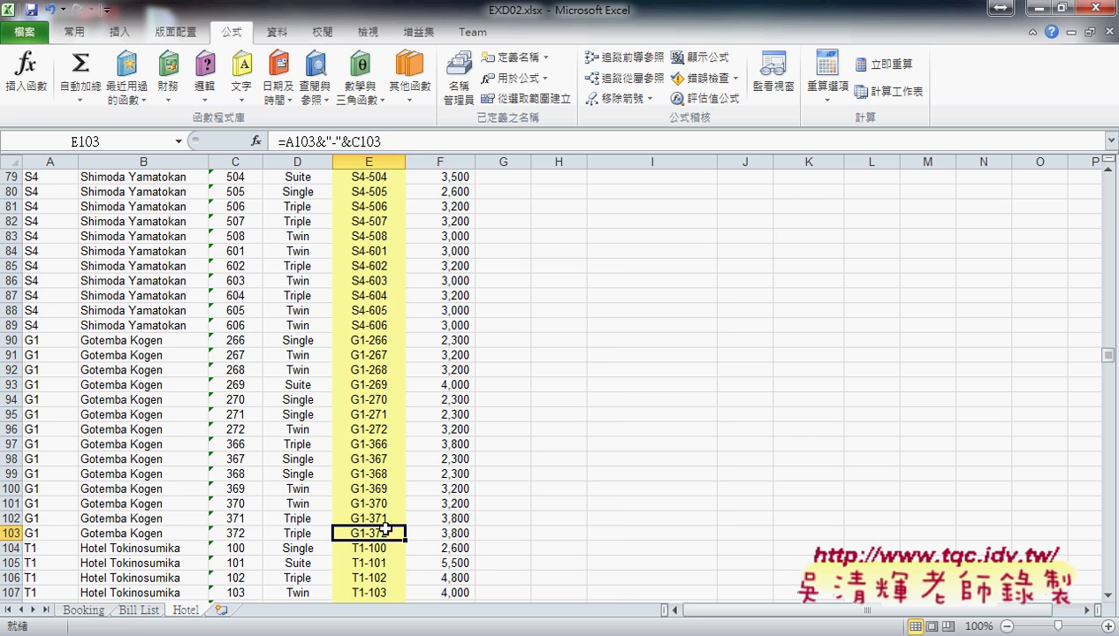
{"action": "left_click", "coordinate": [469, 536]}
{"action": "left_click", "coordinate": [138, 609]}
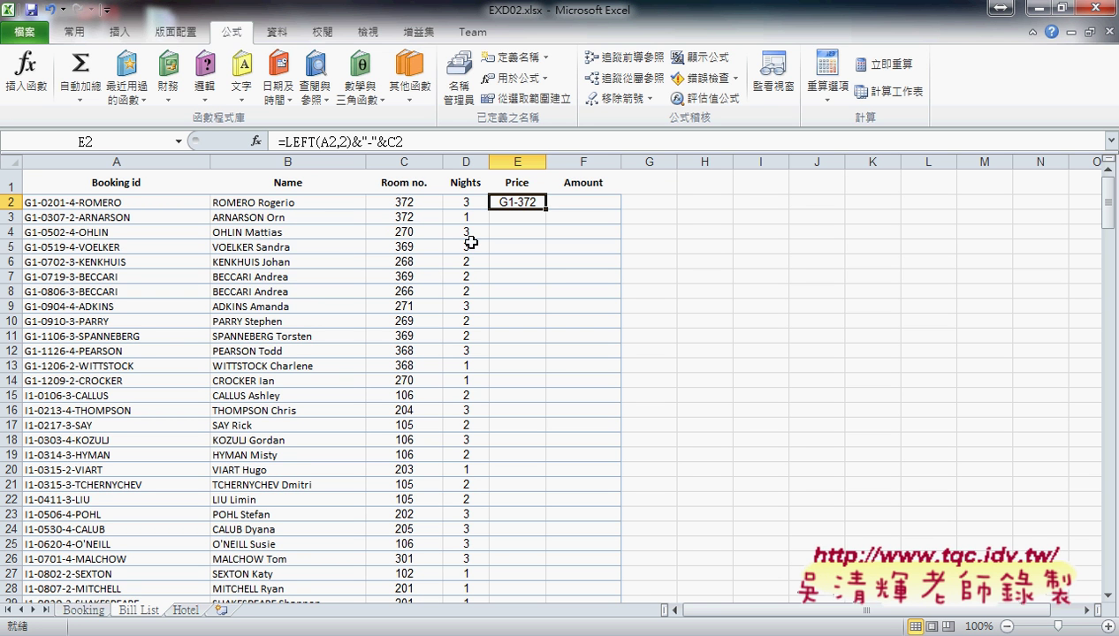
Cut the LEFT code formula from E2 and paste it as VLOOKUP's lookup value.
{"action": "left_click_drag", "start_coordinate": [404, 141], "coordinate": [344, 141]}
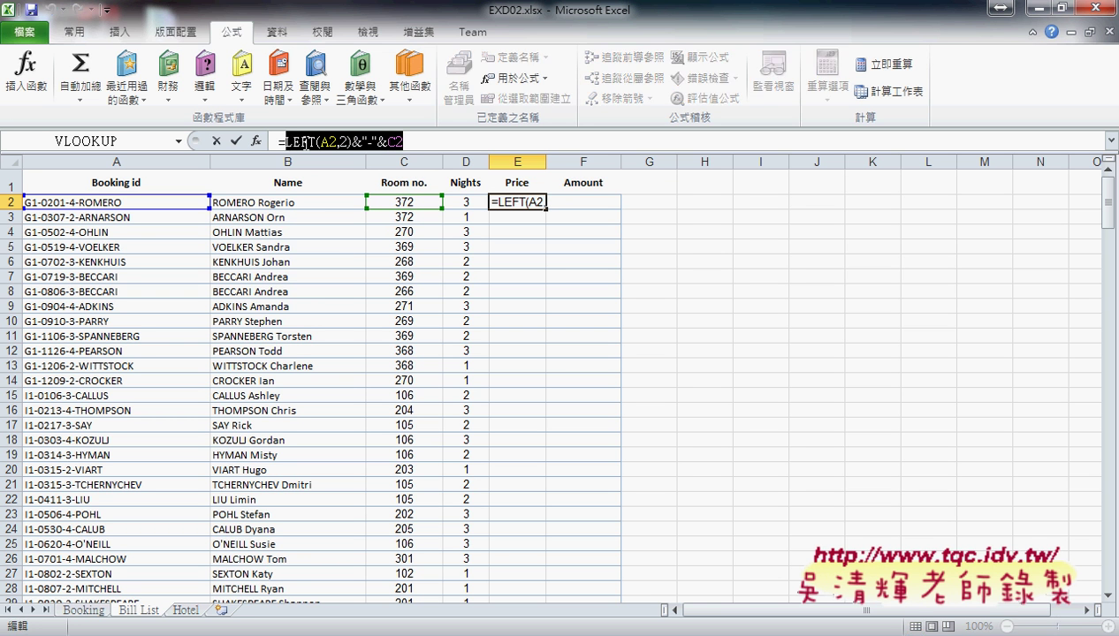
{"action": "right_click", "coordinate": [326, 141]}
{"action": "left_click", "coordinate": [343, 154]}
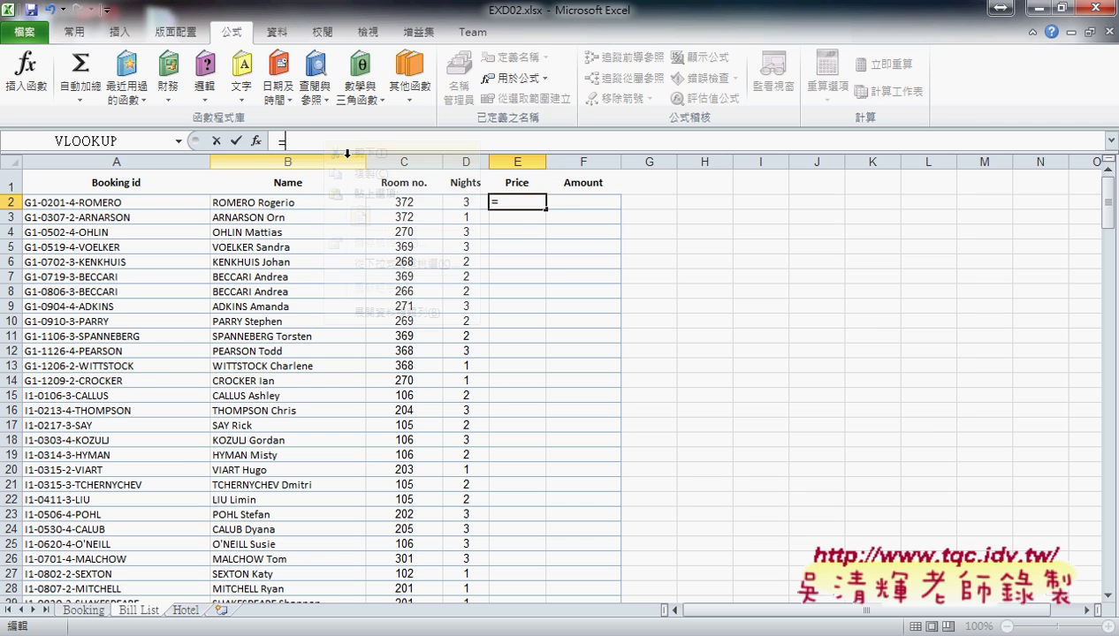
{"action": "left_click", "coordinate": [257, 143]}
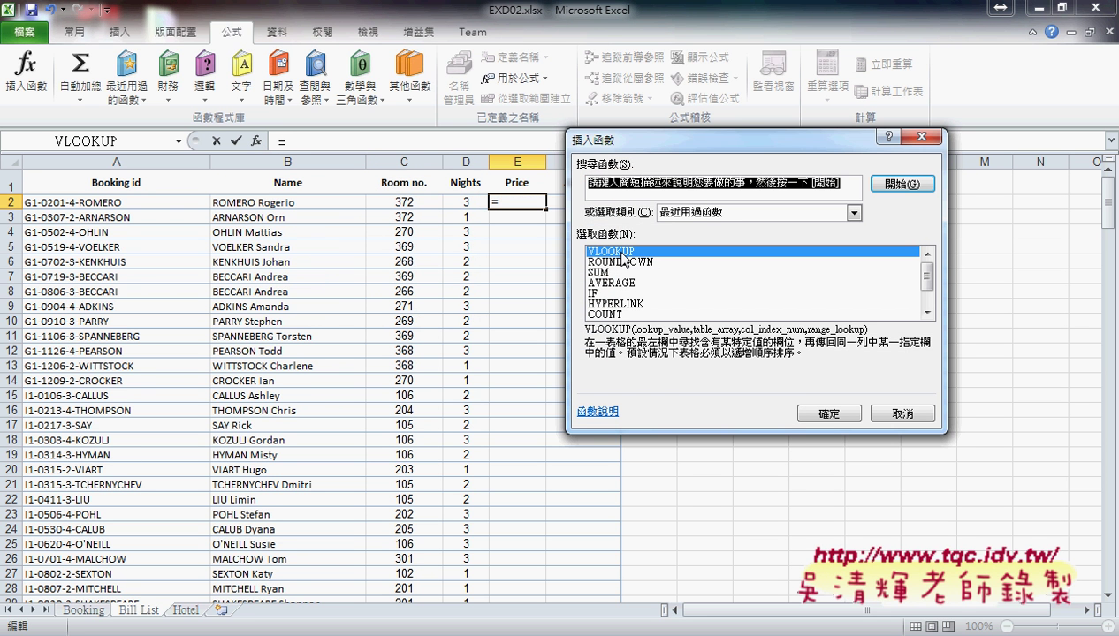
{"action": "left_click", "coordinate": [828, 413]}
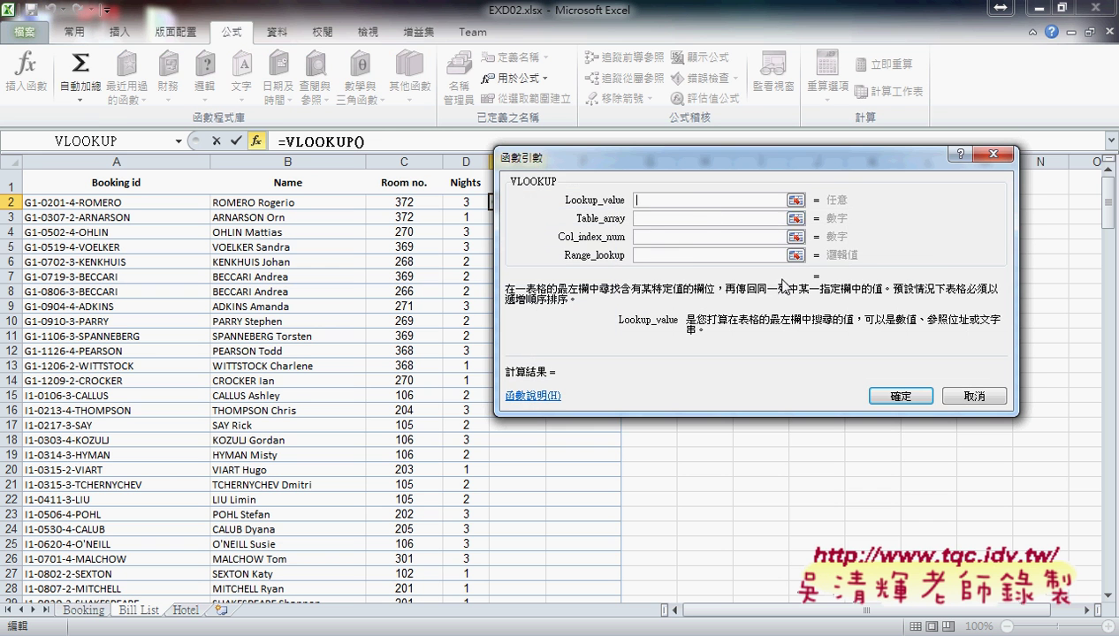
{"action": "right_click", "coordinate": [692, 199]}
{"action": "left_click", "coordinate": [723, 251]}
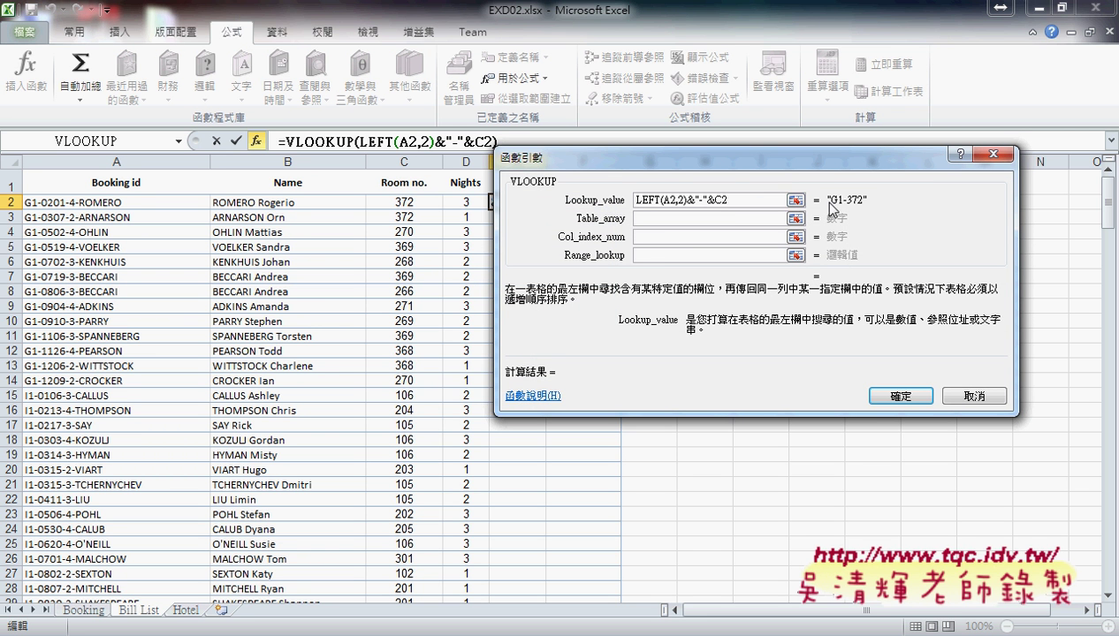
Set VLOOKUP's table to LookupPrice, column index 2 and range lookup 0.
{"action": "left_click", "coordinate": [727, 221]}
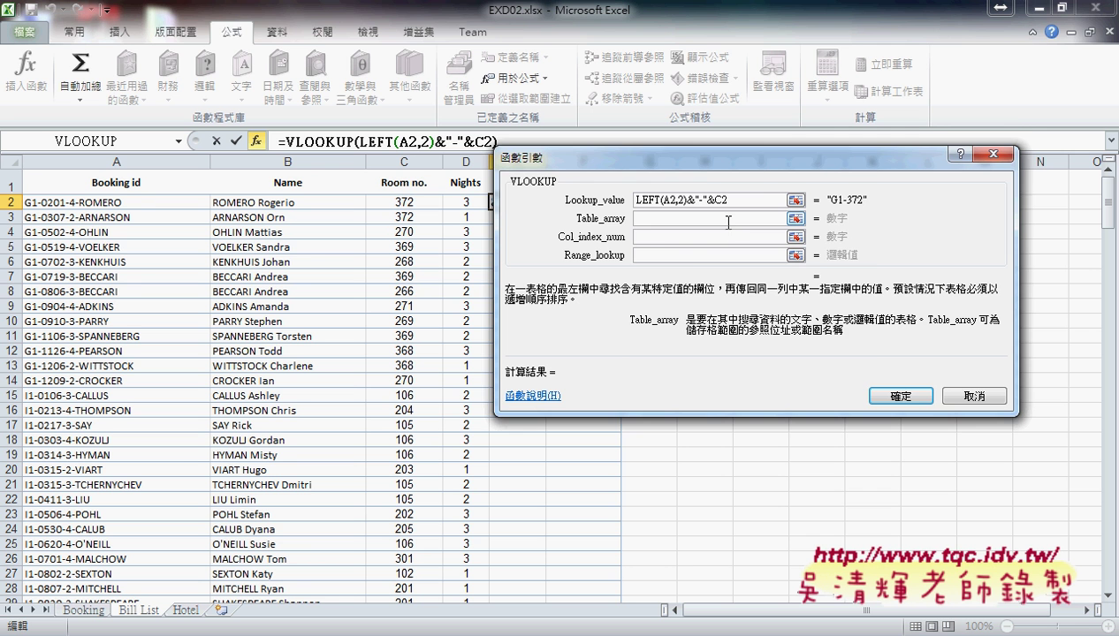
{"action": "key", "text": "F3"}
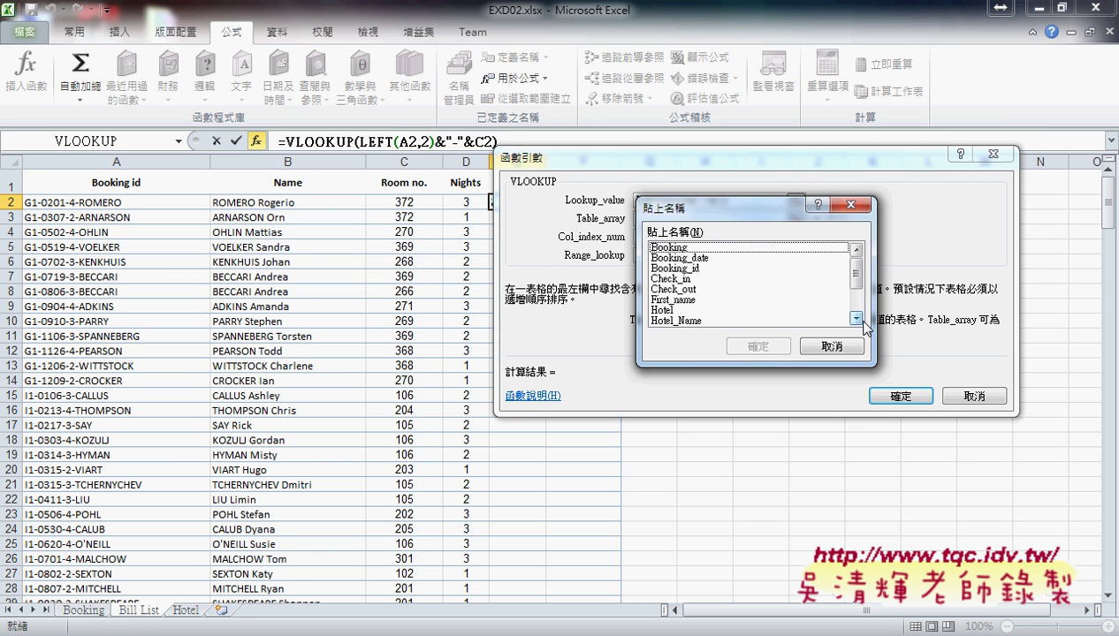
{"action": "left_click", "coordinate": [857, 320]}
{"action": "left_click", "coordinate": [856, 320]}
{"action": "left_click", "coordinate": [694, 300]}
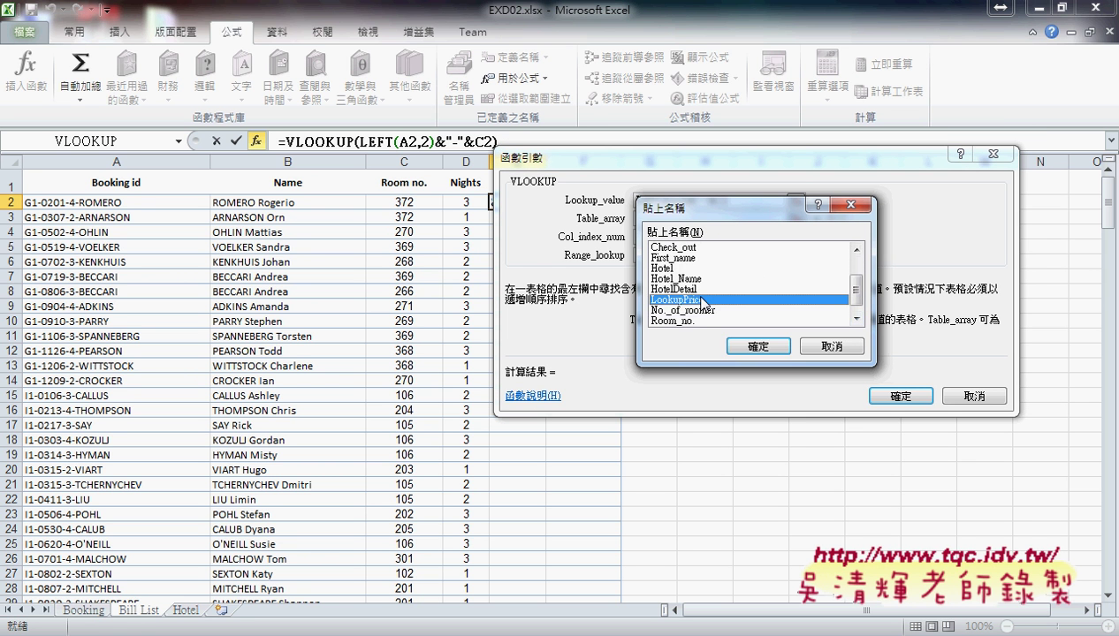
{"action": "left_click", "coordinate": [756, 348]}
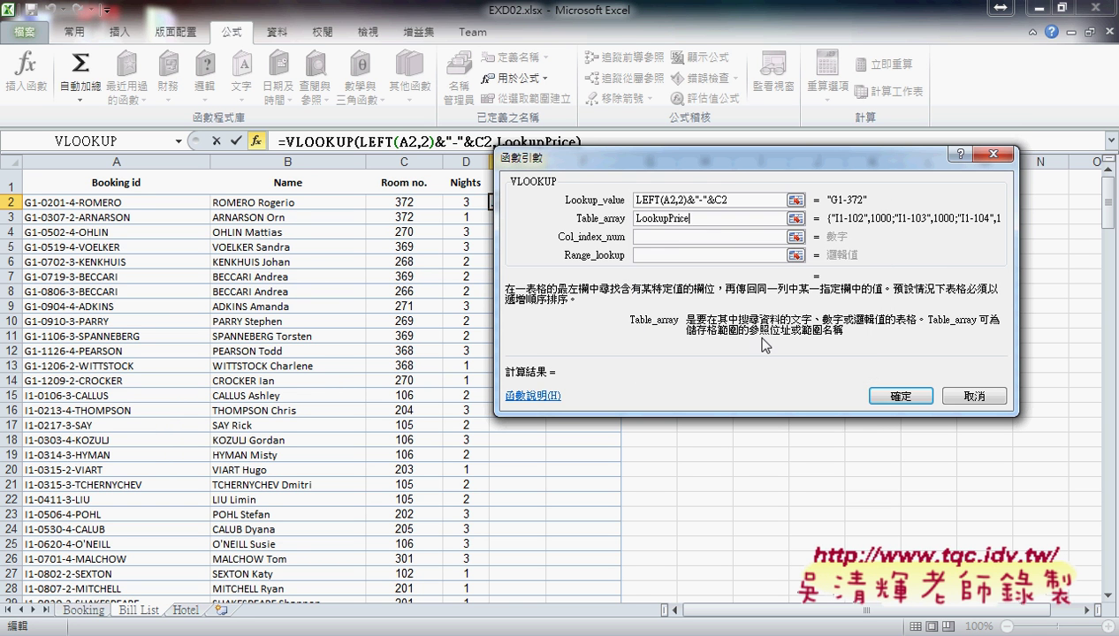
{"action": "left_click", "coordinate": [686, 236]}
{"action": "type", "text": "2"}
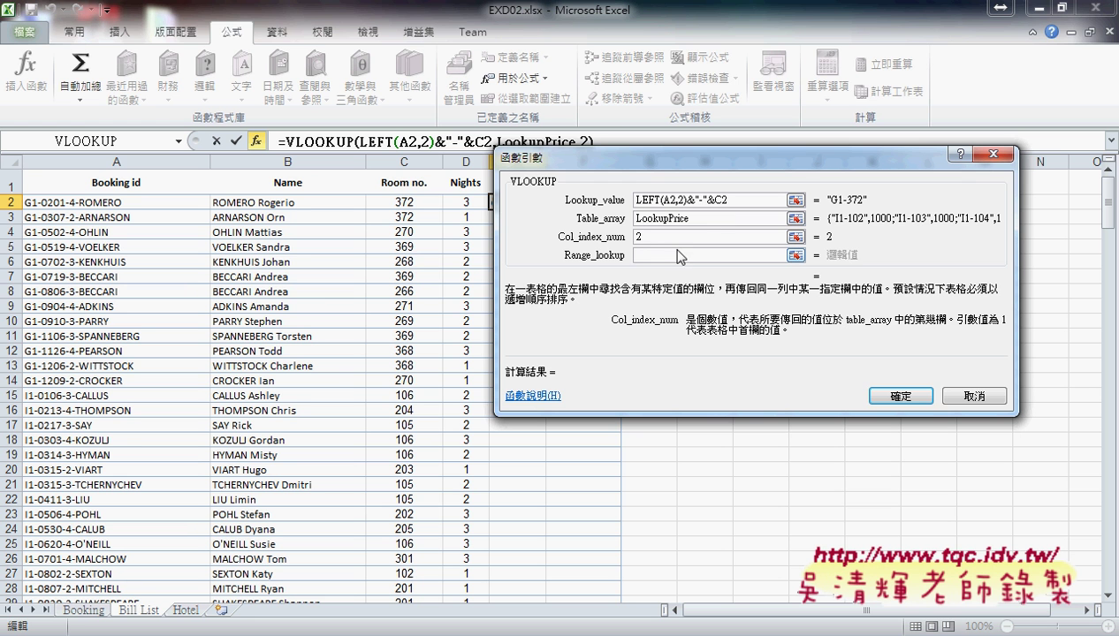
{"action": "left_click", "coordinate": [676, 253]}
{"action": "type", "text": "0"}
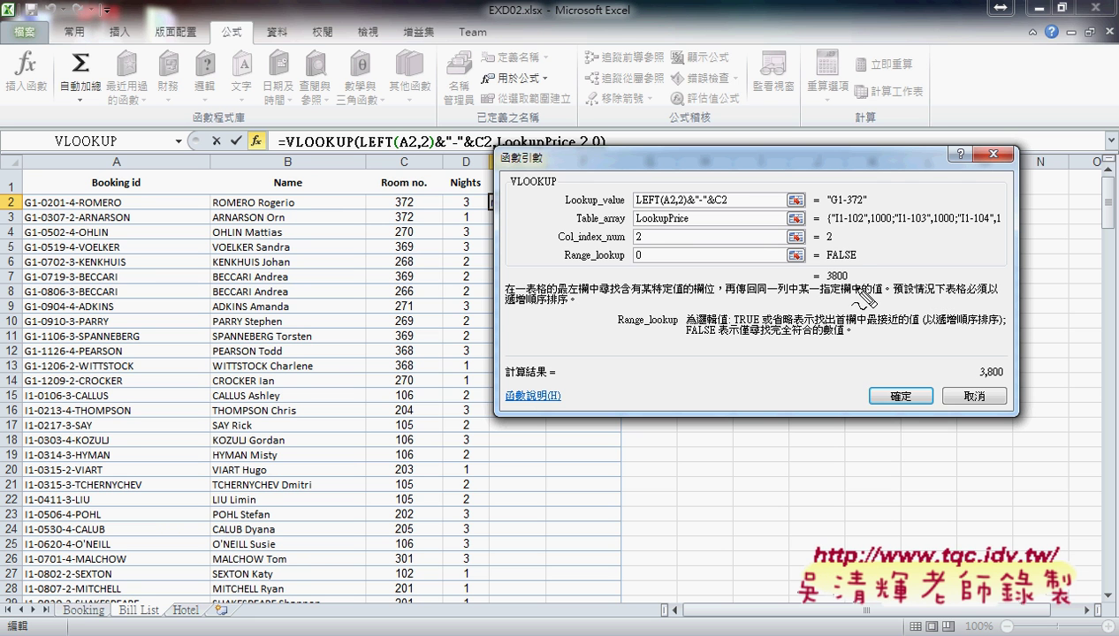
{"action": "mouse_move", "coordinate": [863, 288]}
{"action": "left_mouse_down"}
{"action": "mouse_move", "coordinate": [827, 295]}
{"action": "mouse_move", "coordinate": [854, 288]}
{"action": "left_mouse_up"}
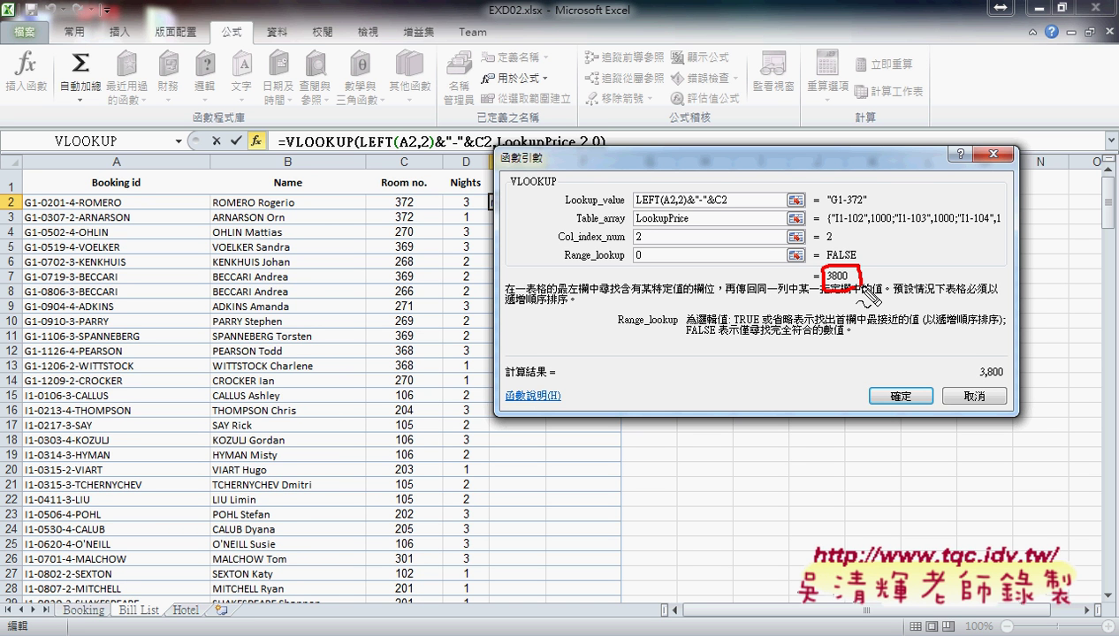
Commit the E2 VLOOKUP price formula and fill it down all booking rows, showing 3,800 first.
{"action": "left_click", "coordinate": [900, 396]}
{"action": "double_click", "coordinate": [545, 209]}
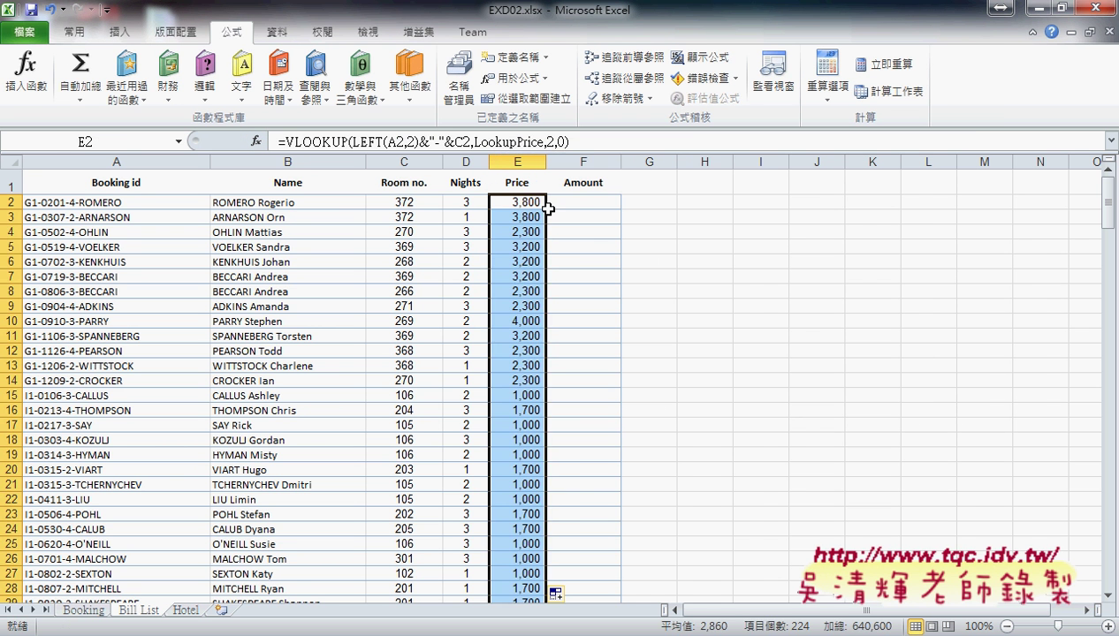
{"action": "left_click", "coordinate": [549, 206]}
{"action": "left_click", "coordinate": [534, 203]}
{"action": "left_click", "coordinate": [601, 205]}
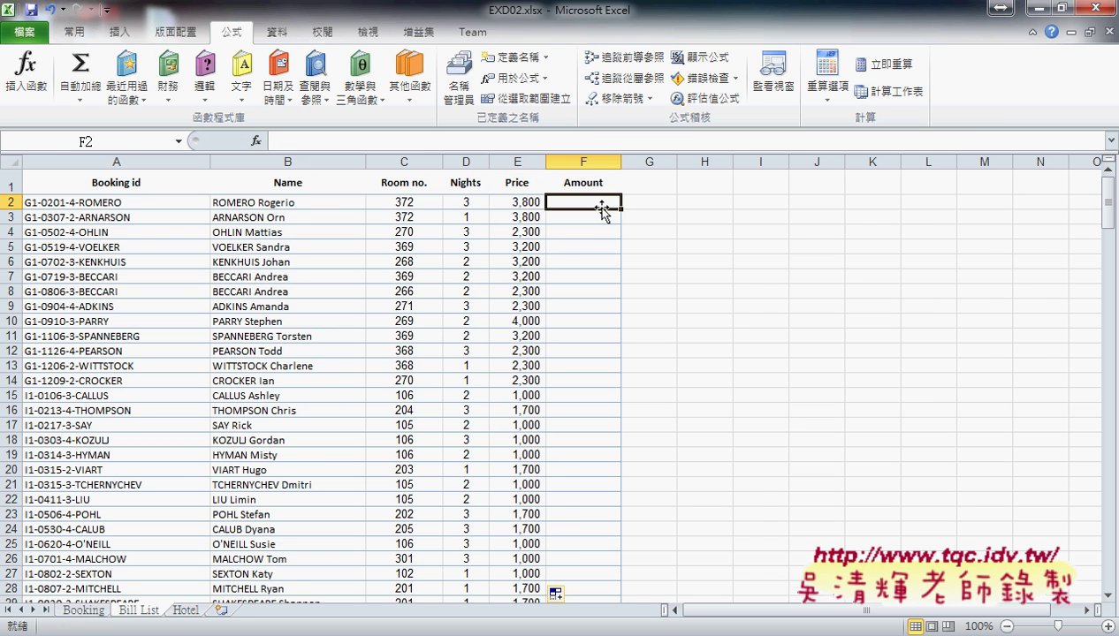
{"action": "left_click_drag", "start_coordinate": [466, 203], "coordinate": [515, 203]}
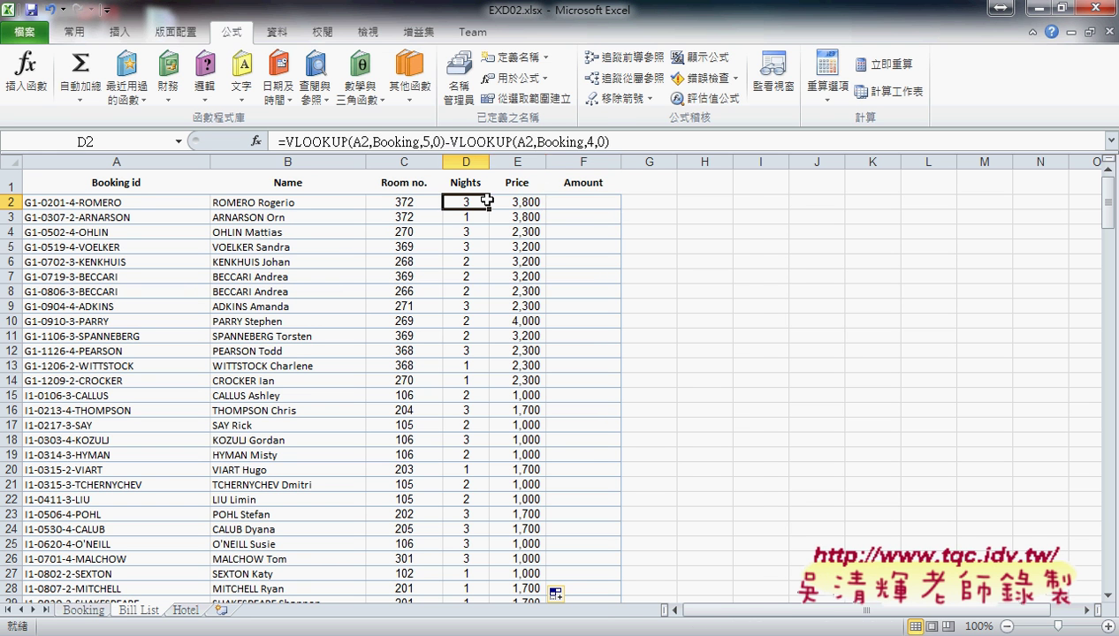
{"action": "left_click", "coordinate": [579, 203]}
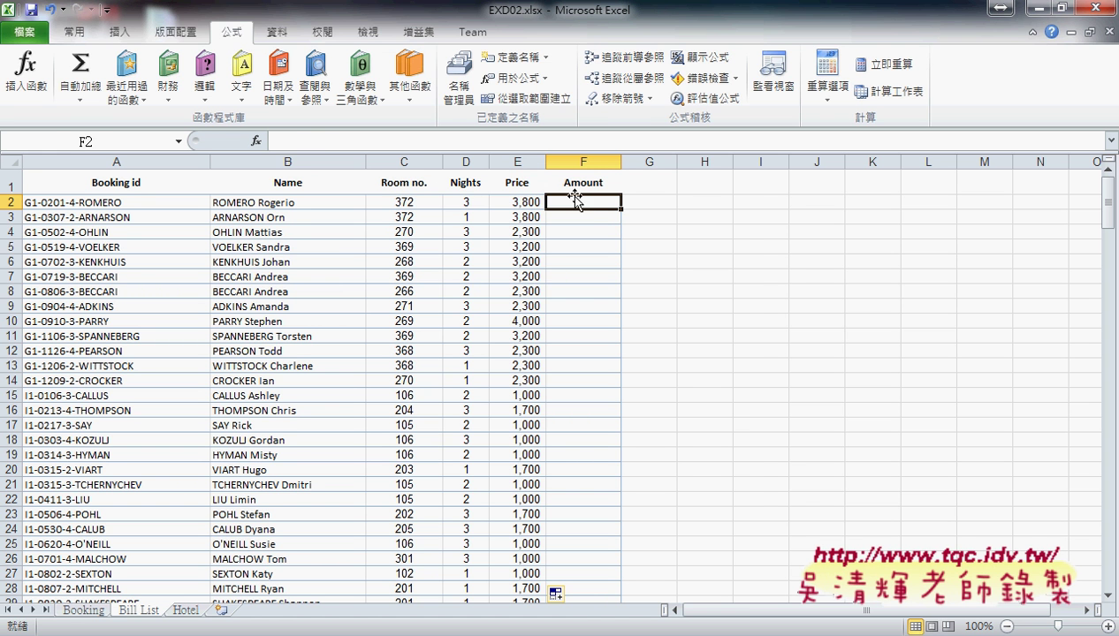
Enter =D2*E2 in F2 and fill it down the Amount column, giving $11,400 first.
{"action": "left_click", "coordinate": [492, 142]}
{"action": "type", "text": "="}
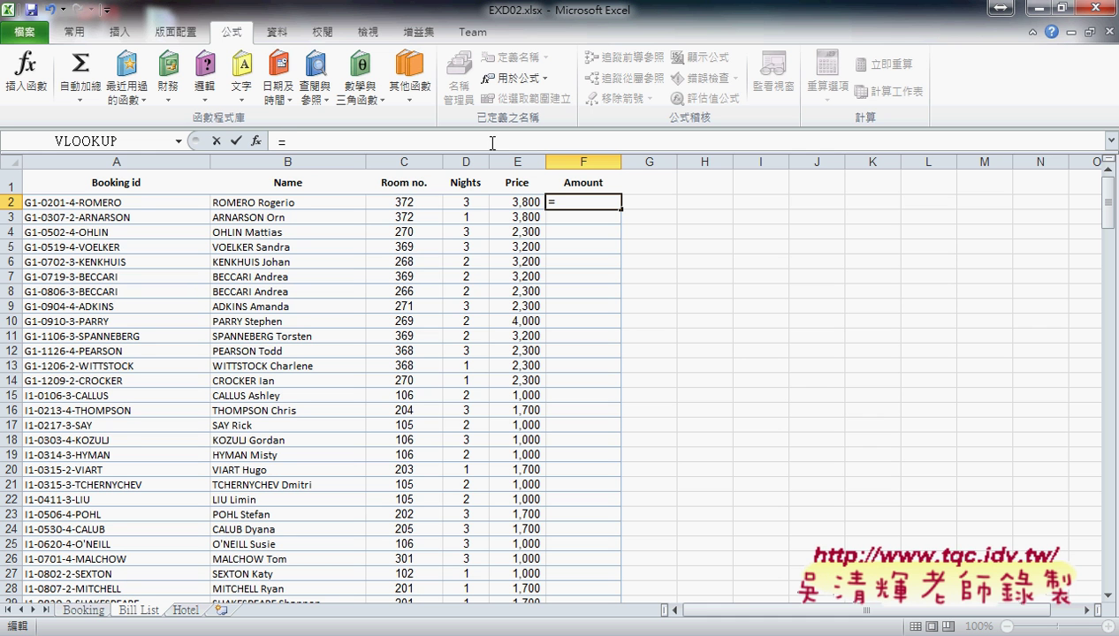
{"action": "left_click", "coordinate": [456, 200]}
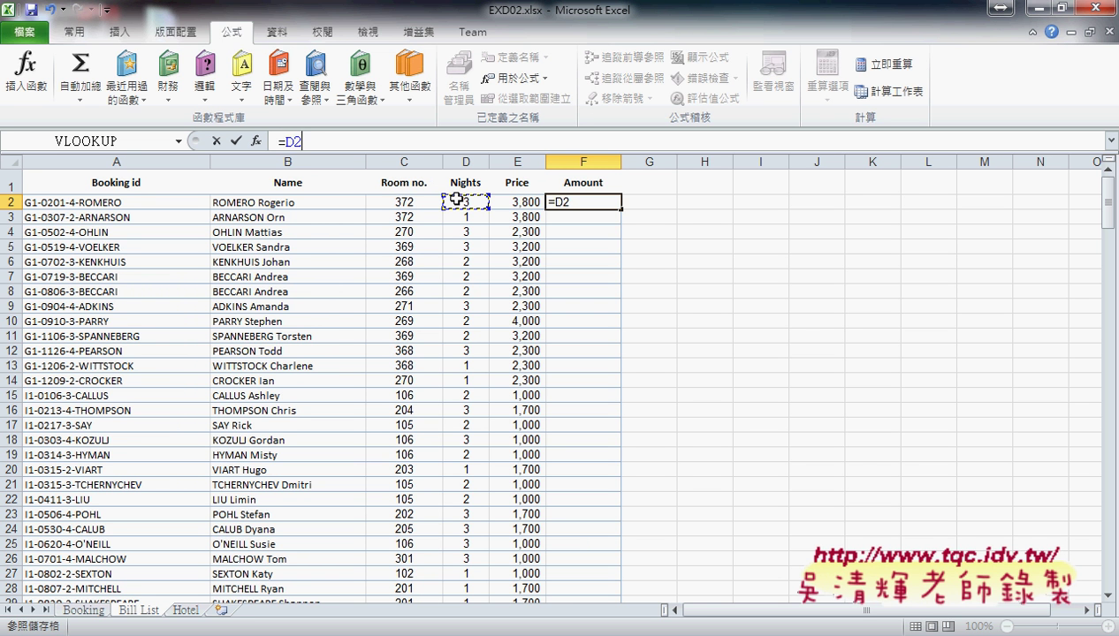
{"action": "type", "text": "*"}
{"action": "left_click", "coordinate": [497, 202]}
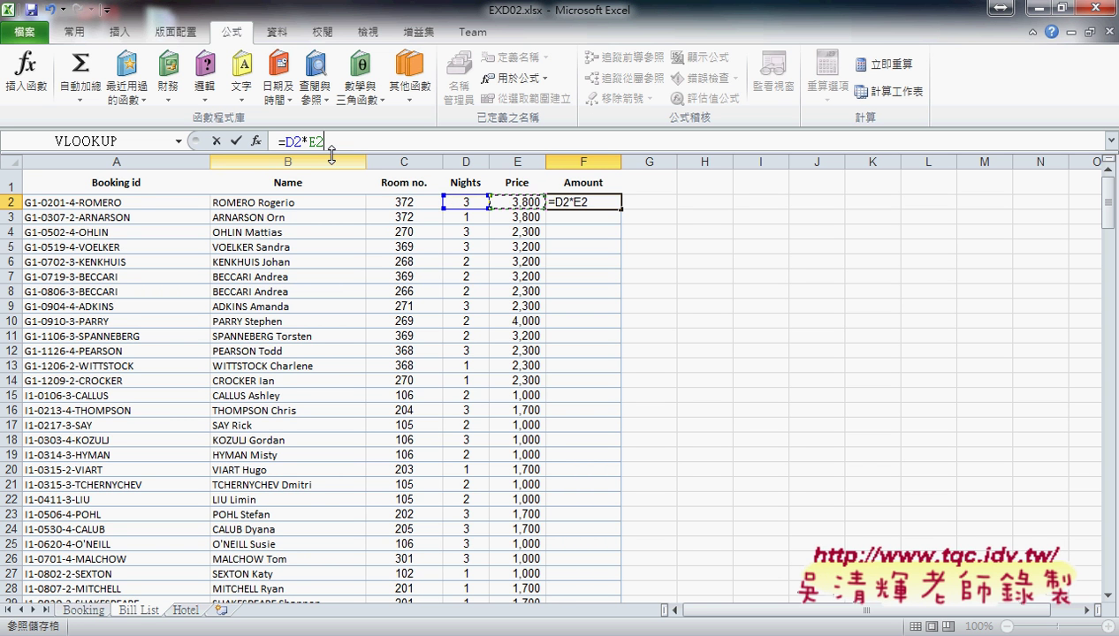
{"action": "left_click", "coordinate": [236, 141]}
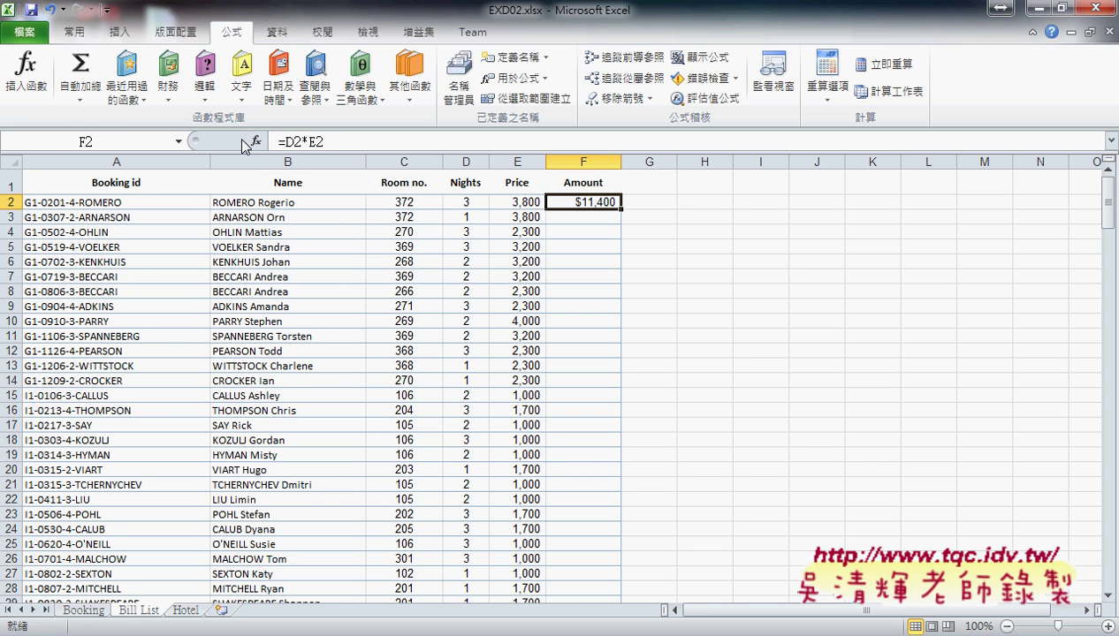
{"action": "double_click", "coordinate": [621, 210]}
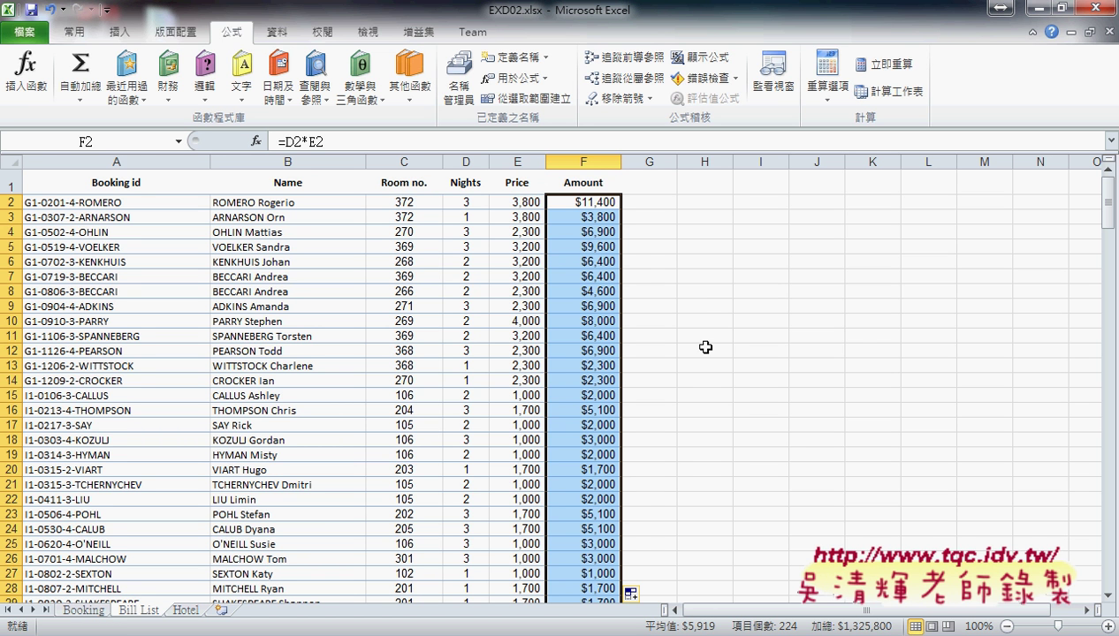
{"action": "left_click", "coordinate": [601, 201]}
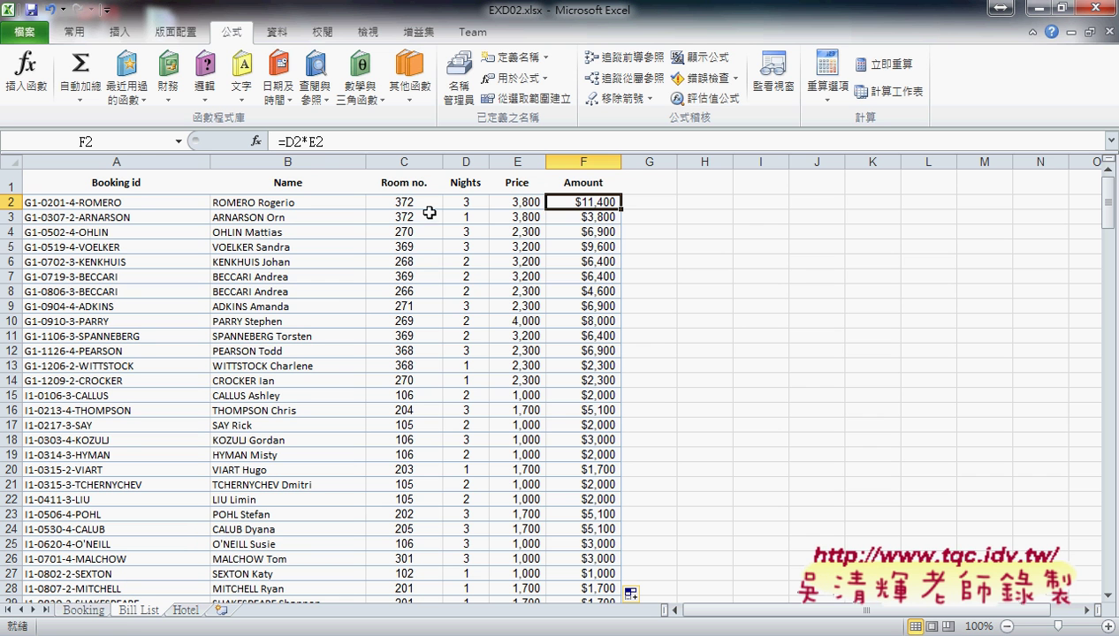
{"action": "left_click", "coordinate": [285, 202]}
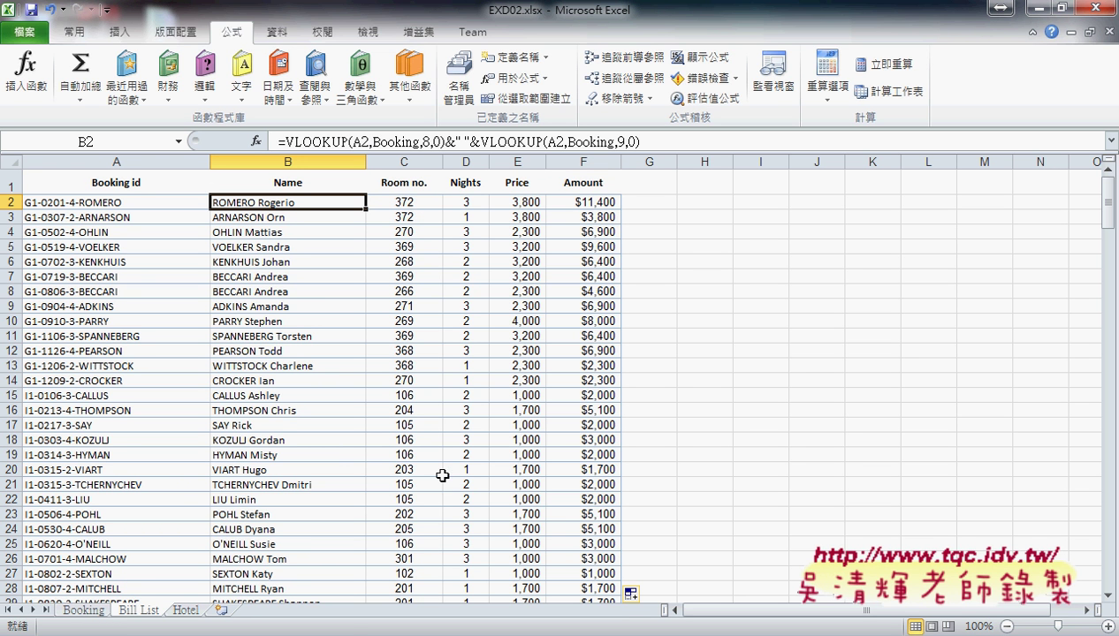
Switch to Chrome and open the 03.PNG Bill List answer image in Google Drive.
{"action": "left_click", "coordinate": [305, 530]}
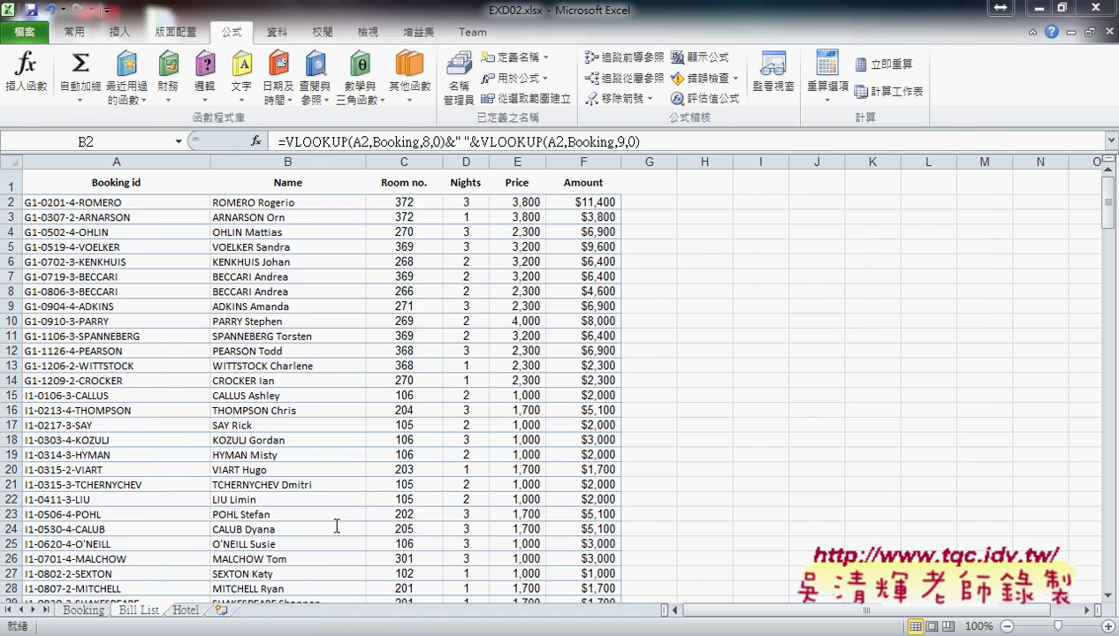
{"action": "left_click", "coordinate": [283, 11]}
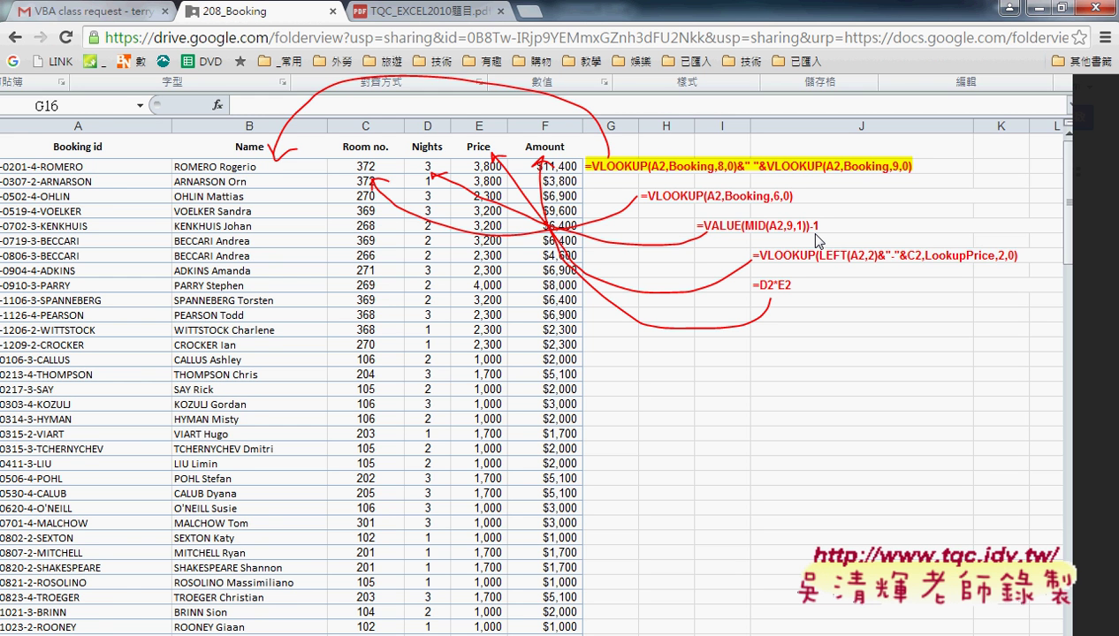
{"action": "mouse_move", "coordinate": [434, 176]}
{"action": "mouse_move", "coordinate": [779, 238]}
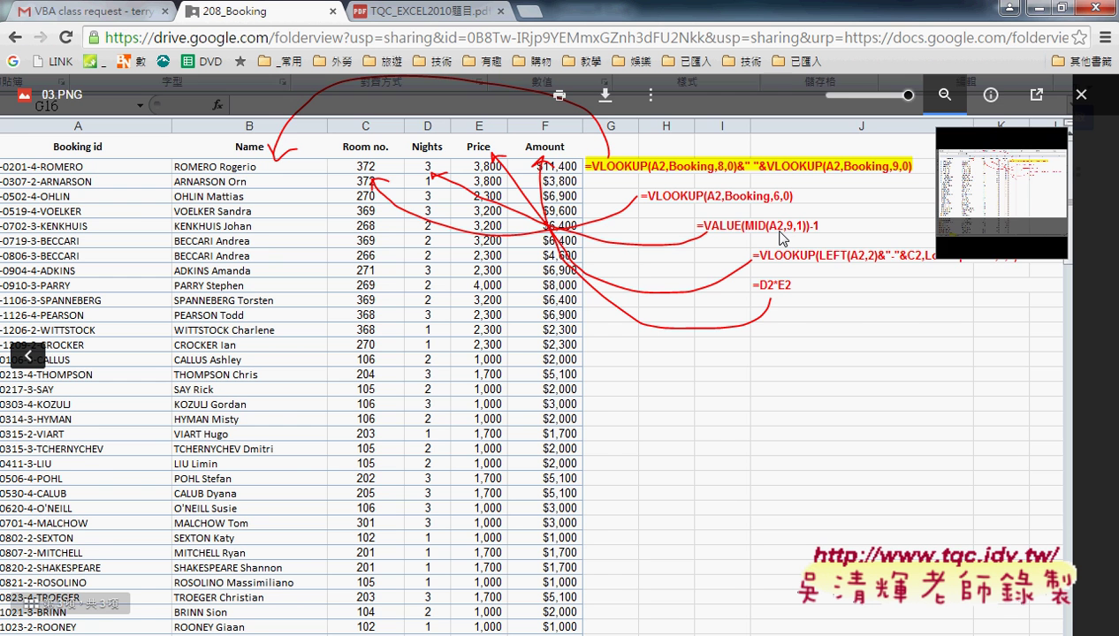
{"action": "left_click", "coordinate": [426, 8]}
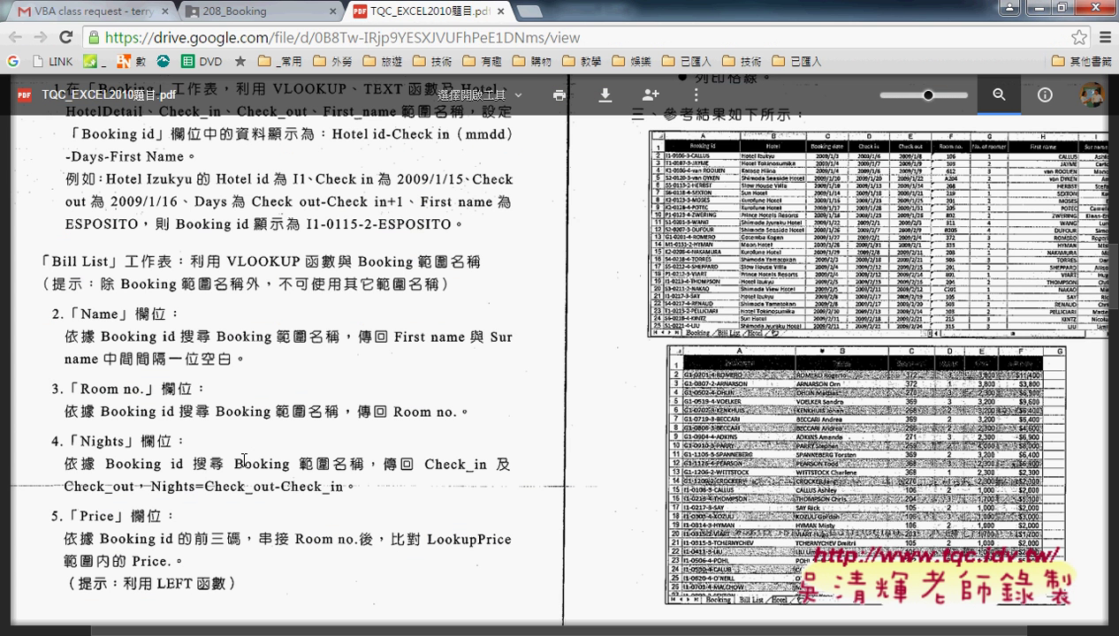
{"action": "scroll", "coordinate": [244, 459], "scroll_direction": "down", "scroll_amount": 1}
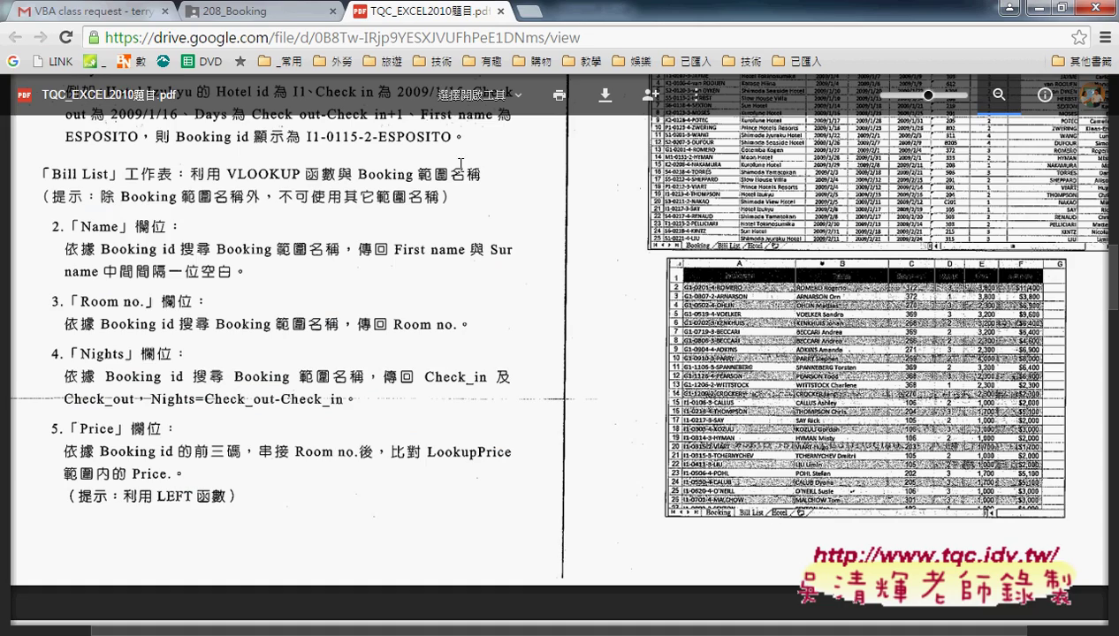
{"action": "left_click", "coordinate": [284, 11]}
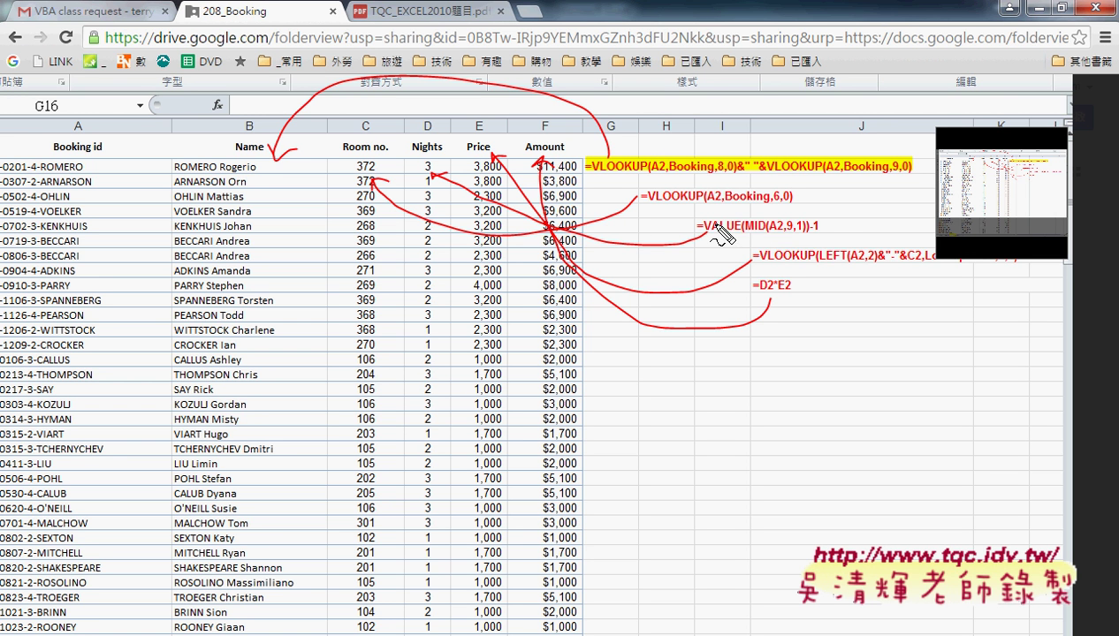
{"action": "left_click_drag", "start_coordinate": [703, 228], "coordinate": [820, 229]}
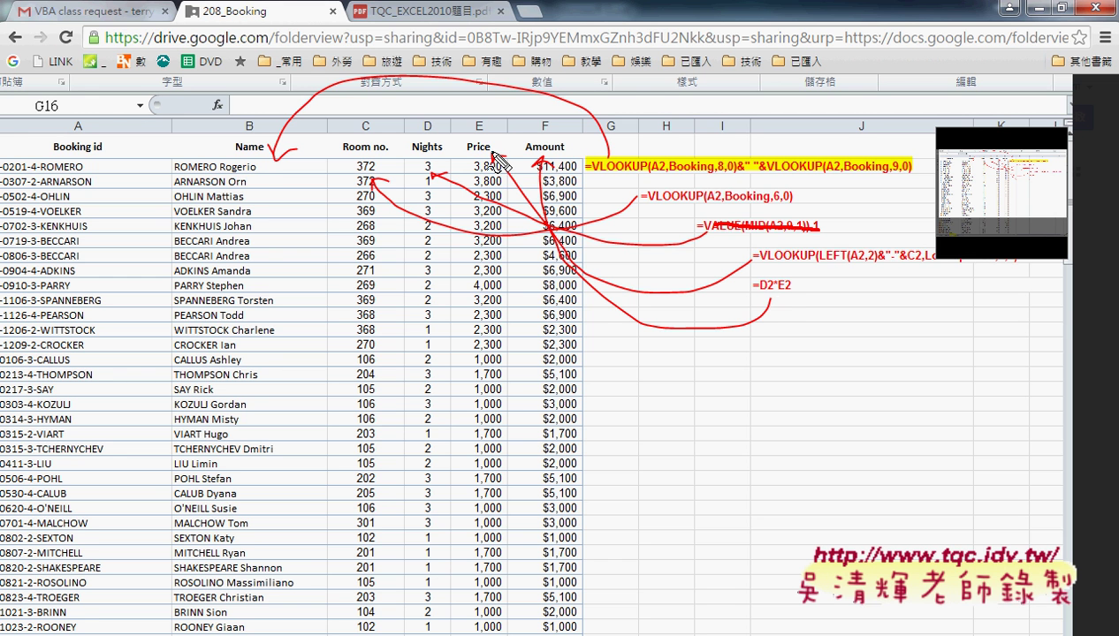
{"action": "left_click_drag", "start_coordinate": [790, 297], "coordinate": [756, 298]}
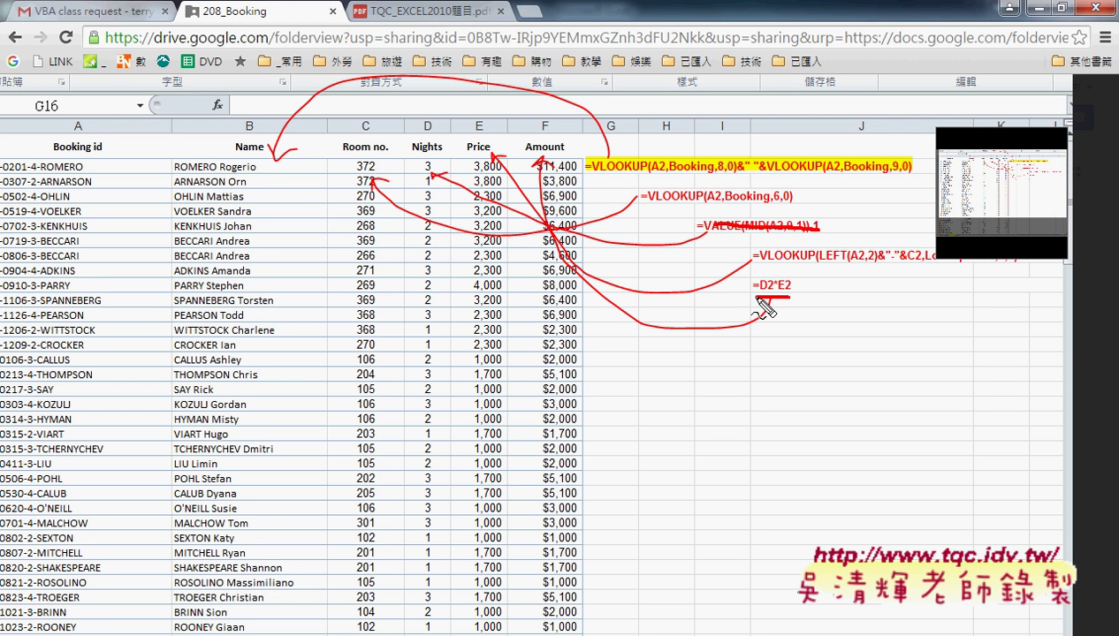